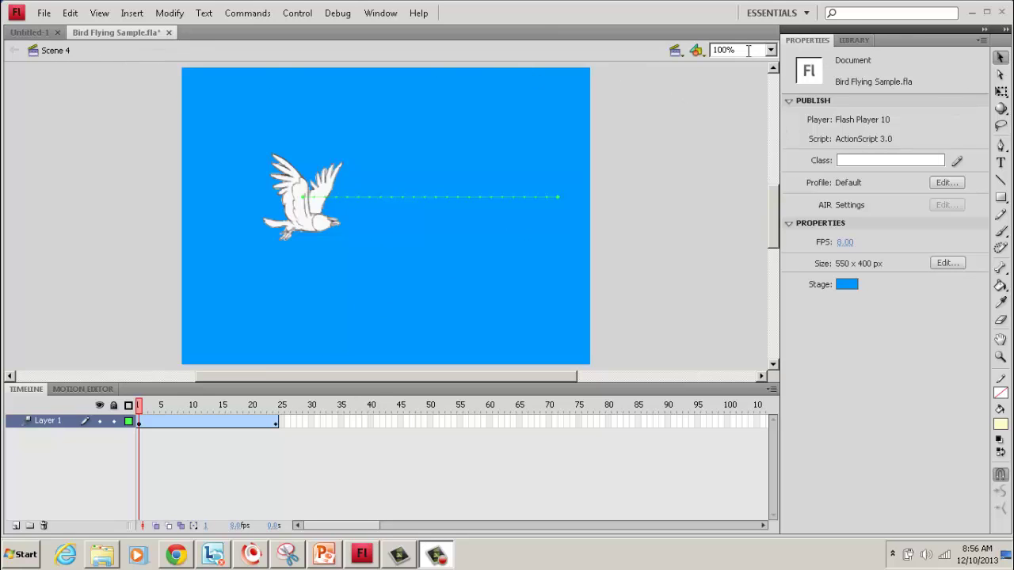
Open the bird flying symbol from the Library and scrub back to its first frames.
click(857, 39)
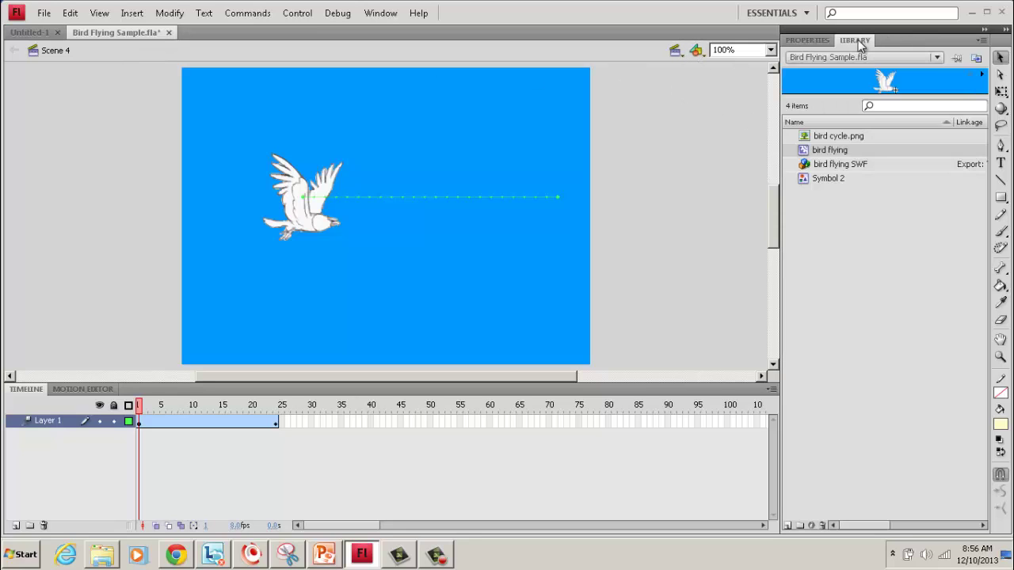
double_click(803, 151)
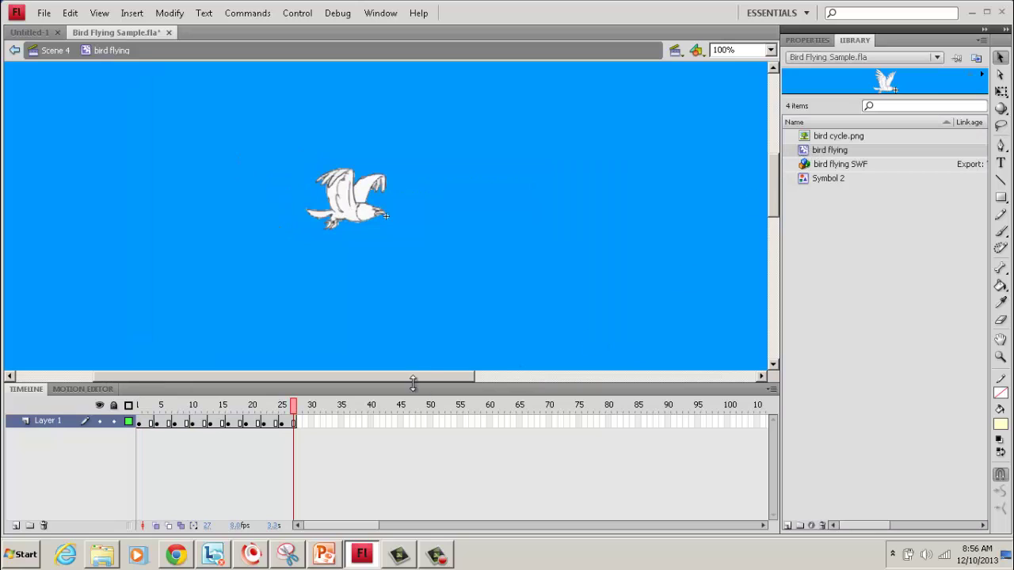
drag(295, 405, 138, 404)
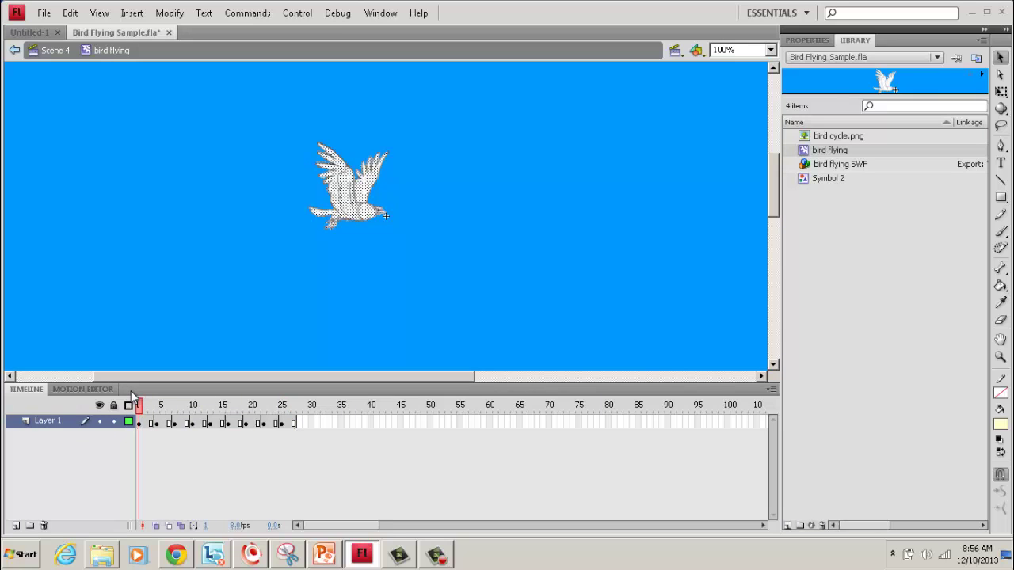
Inspect the bird's wing poses at frames 4, 7, 10, 13 and 16.
click(156, 422)
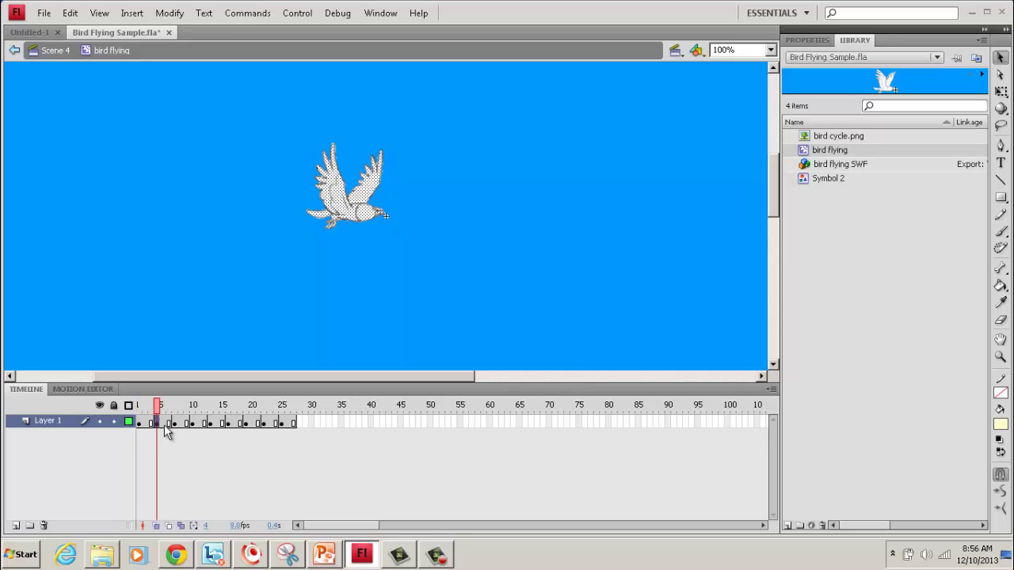
click(177, 423)
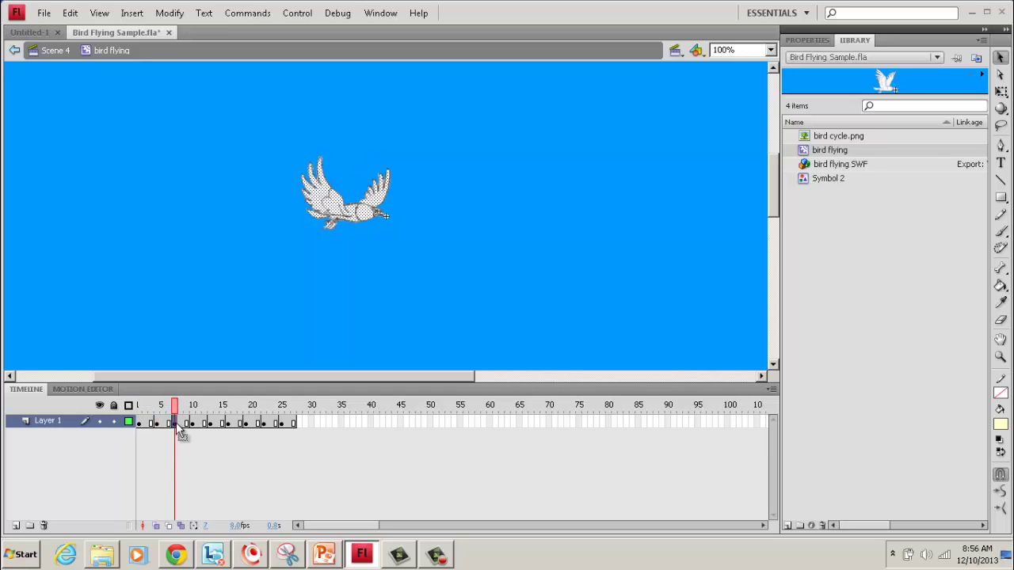
click(192, 423)
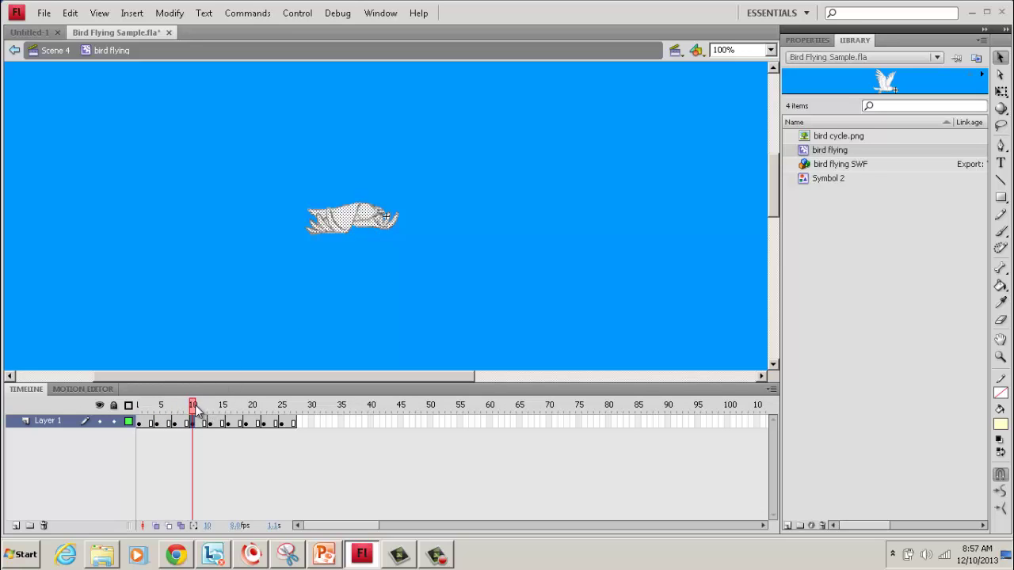
drag(198, 409, 209, 411)
click(212, 422)
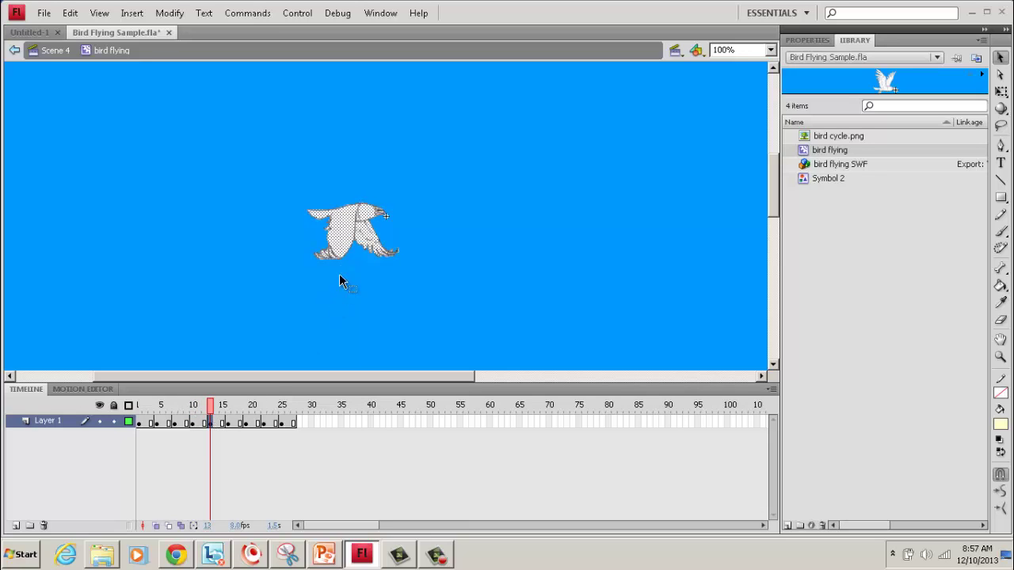
click(362, 283)
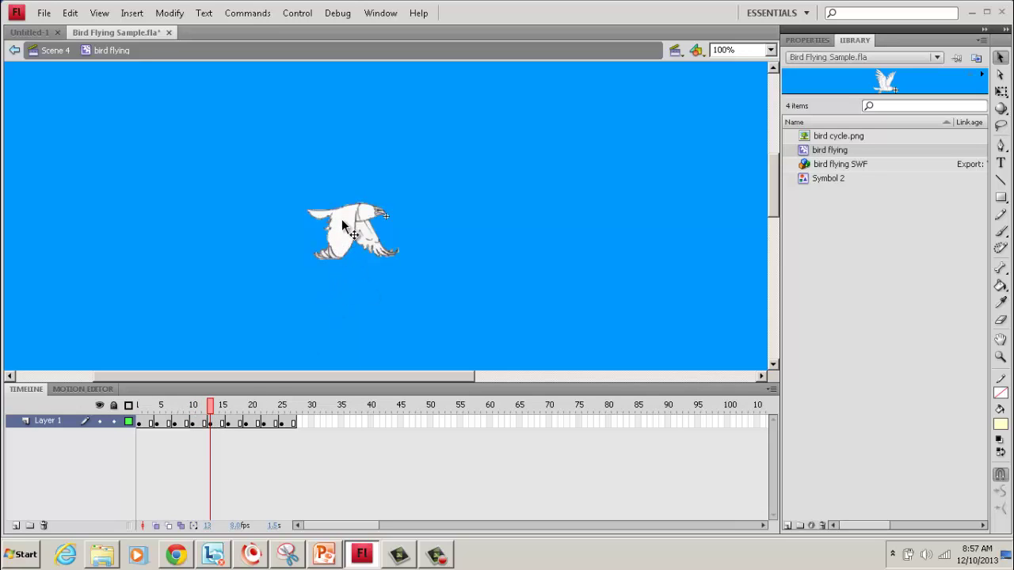
click(228, 423)
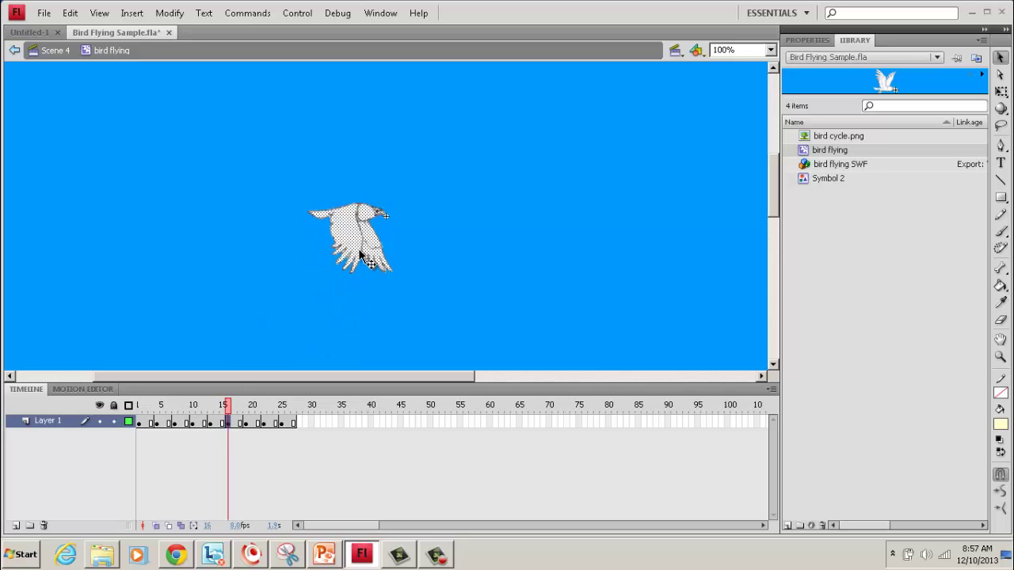
click(369, 338)
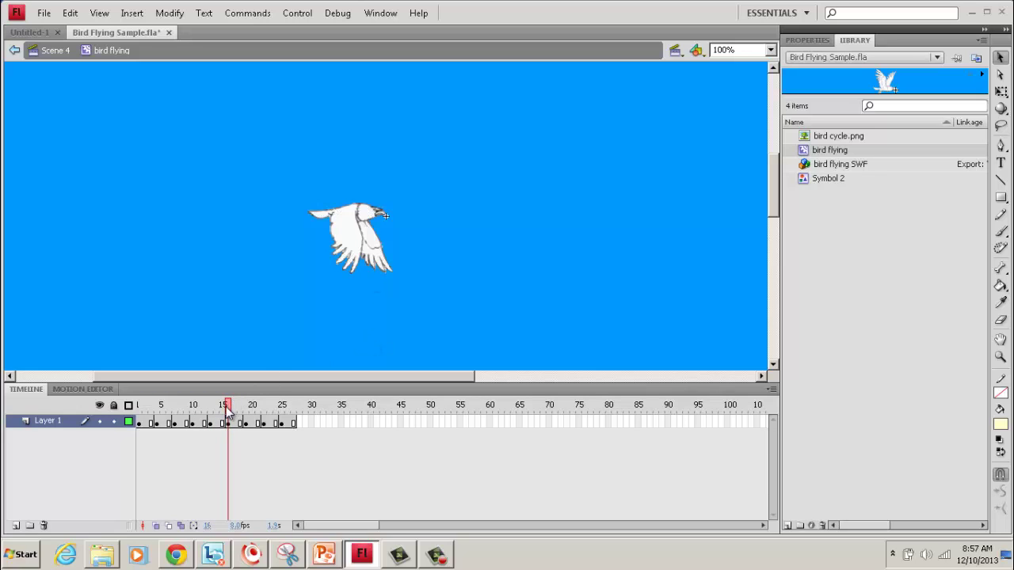
Scrub the full 27-frame wing cycle backwards and then forwards.
drag(228, 407, 292, 410)
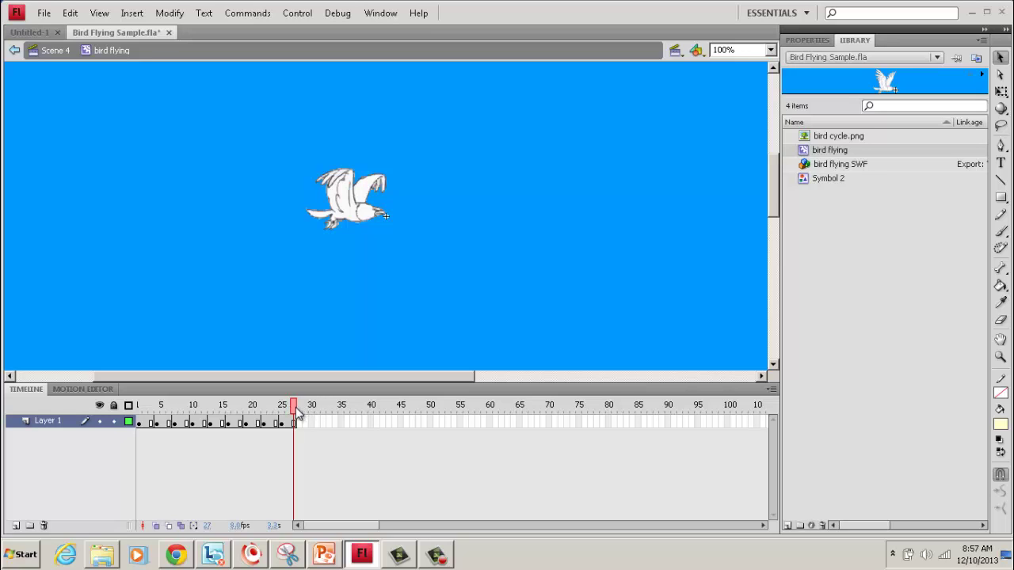
drag(295, 410, 141, 408)
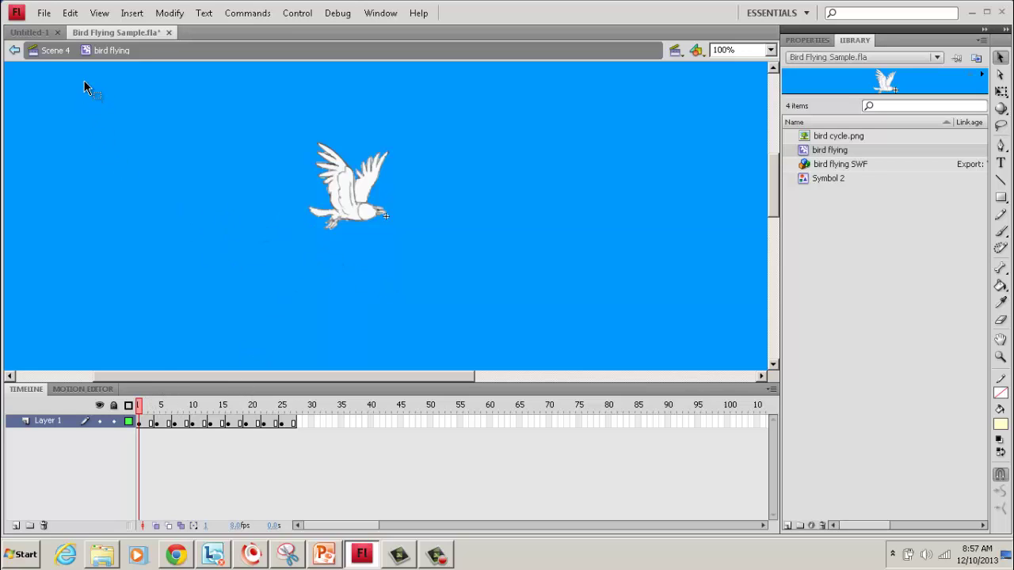
drag(158, 407, 309, 414)
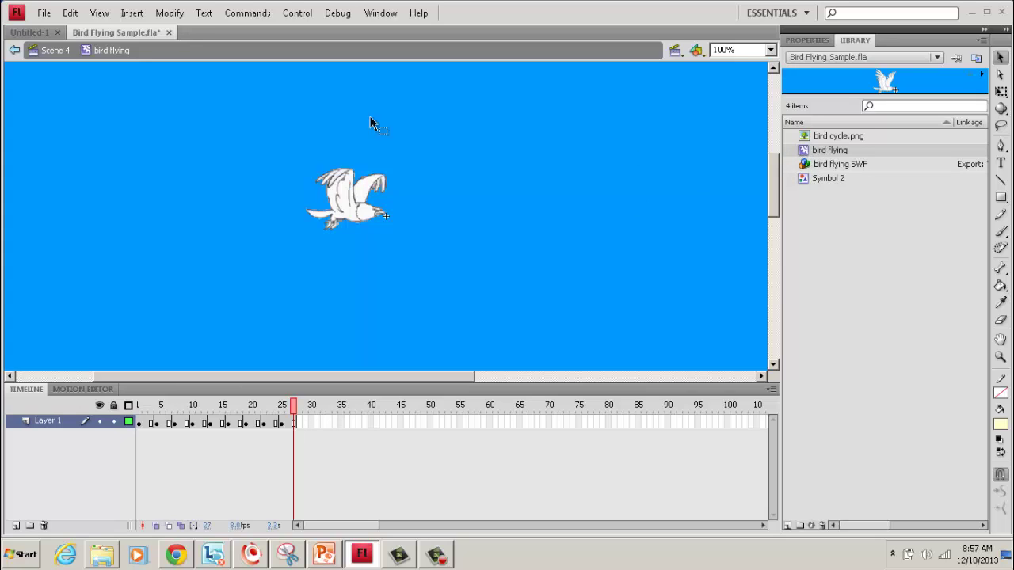
Back in Scene 4, move the bird's frame 1 position off the stage's left edge.
click(39, 54)
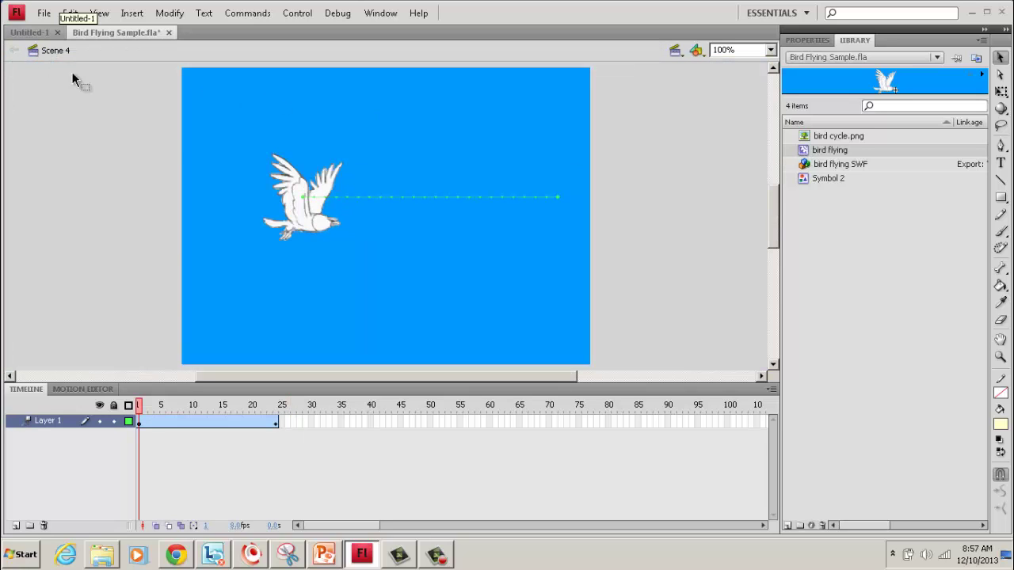
mouse_move(139, 407)
mouse_down()
mouse_move(288, 418)
mouse_move(141, 420)
mouse_up()
drag(301, 227, 134, 227)
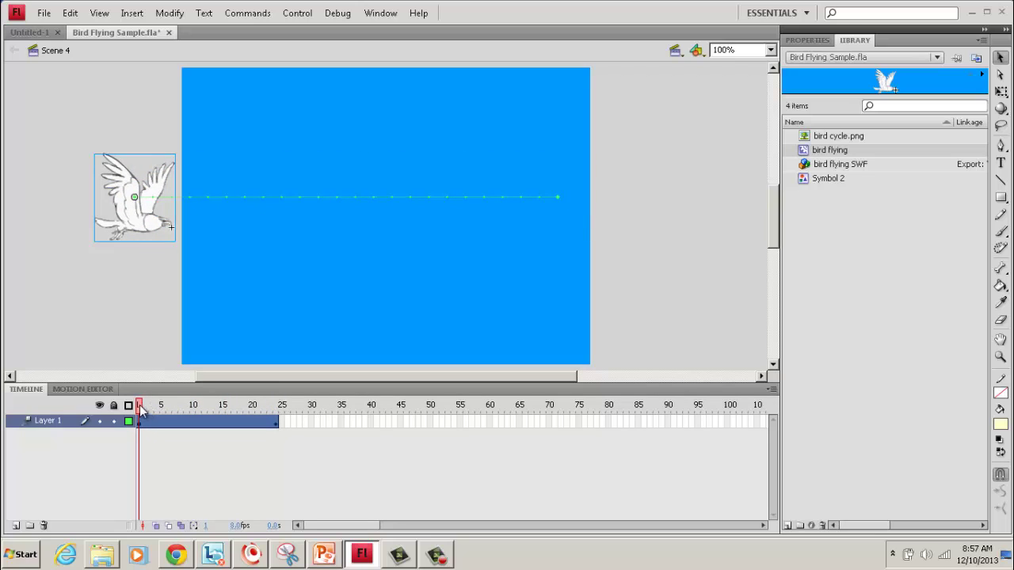
Move the bird's frame 70 position off the right edge and test the movie.
drag(147, 410, 550, 421)
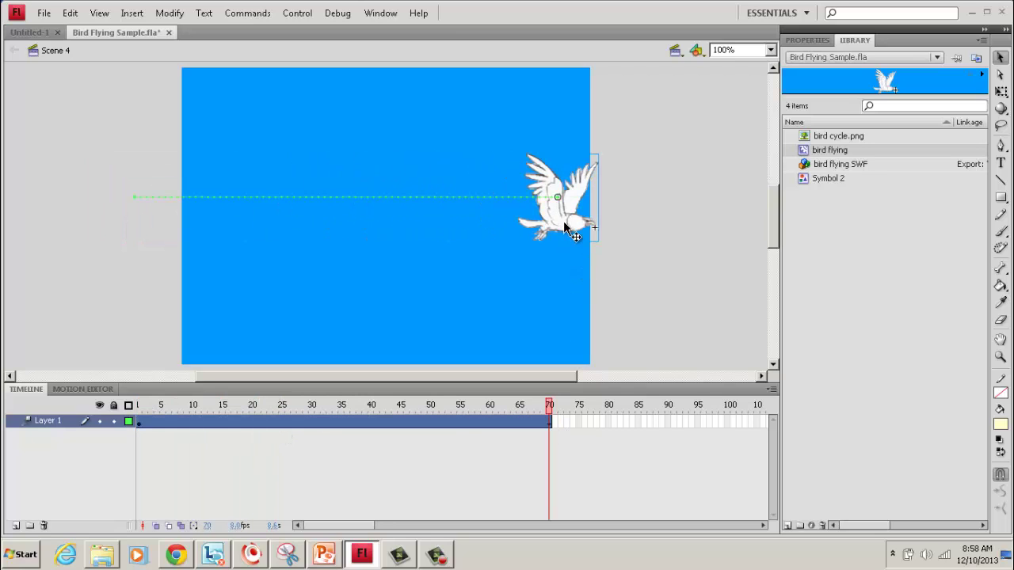
drag(564, 228, 645, 232)
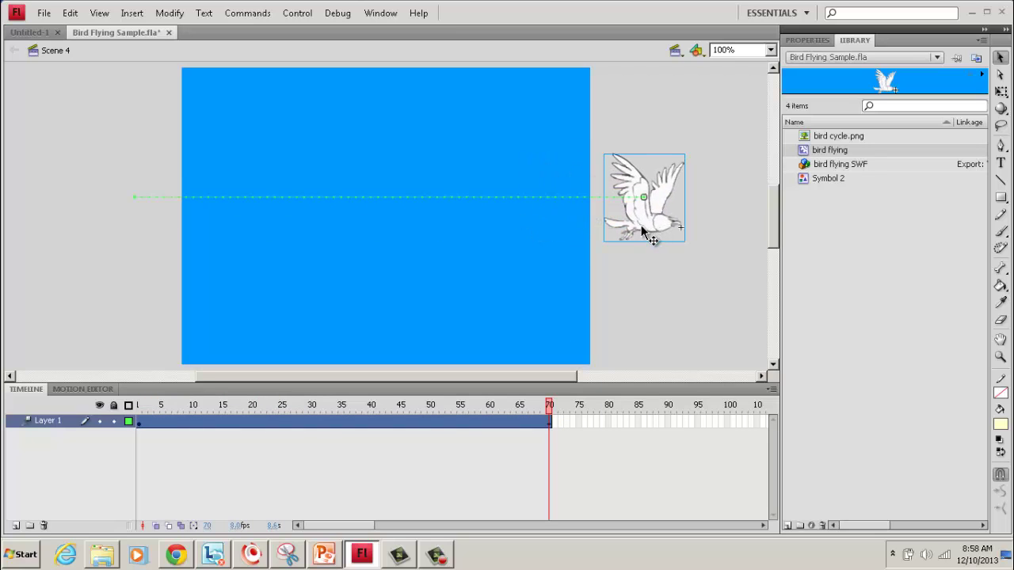
key(ctrl+Return)
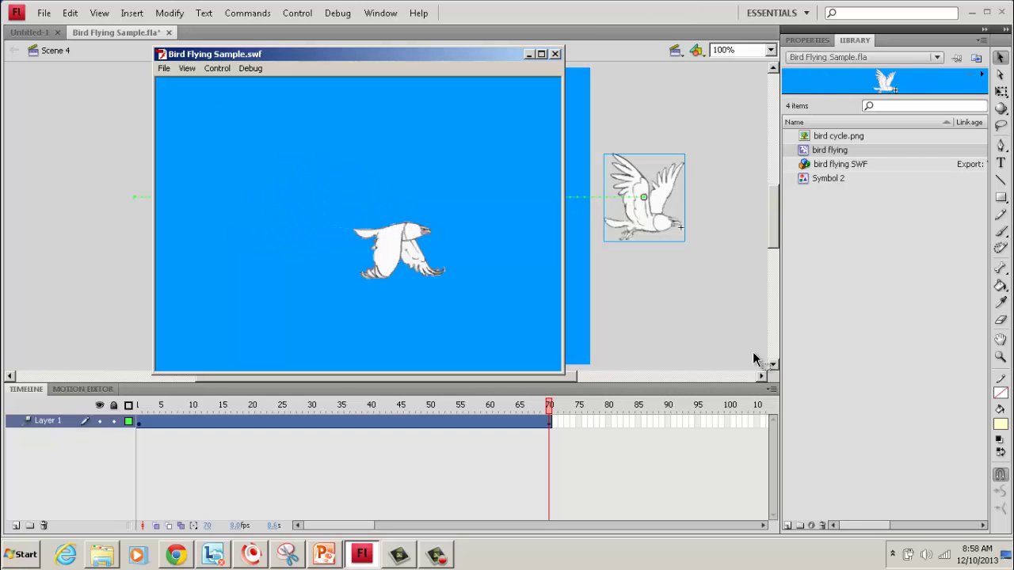
Bend the motion path into an upward arc and tilt the bird upward at frame 1.
click(555, 54)
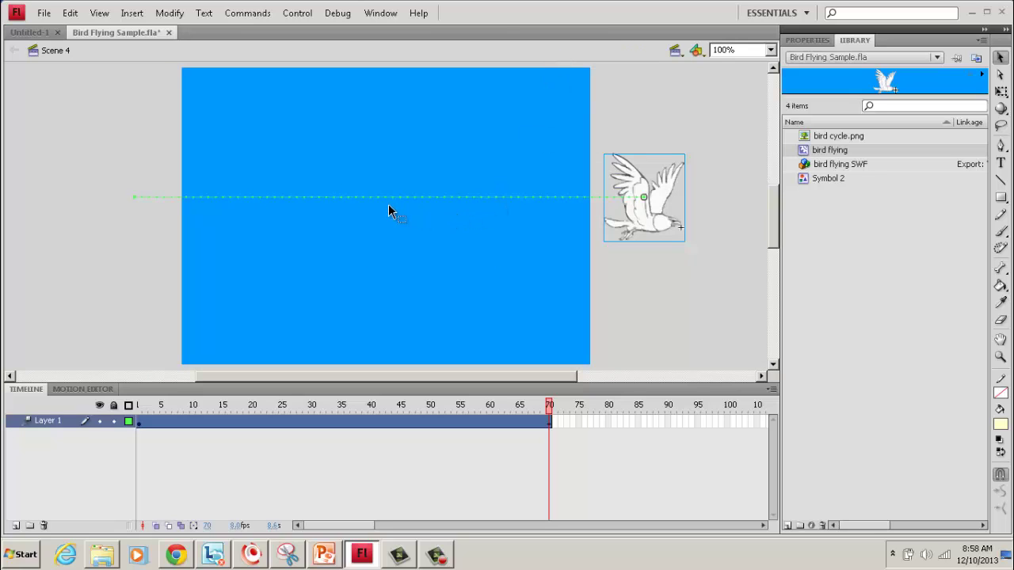
drag(386, 200, 385, 156)
drag(550, 406, 141, 419)
click(142, 421)
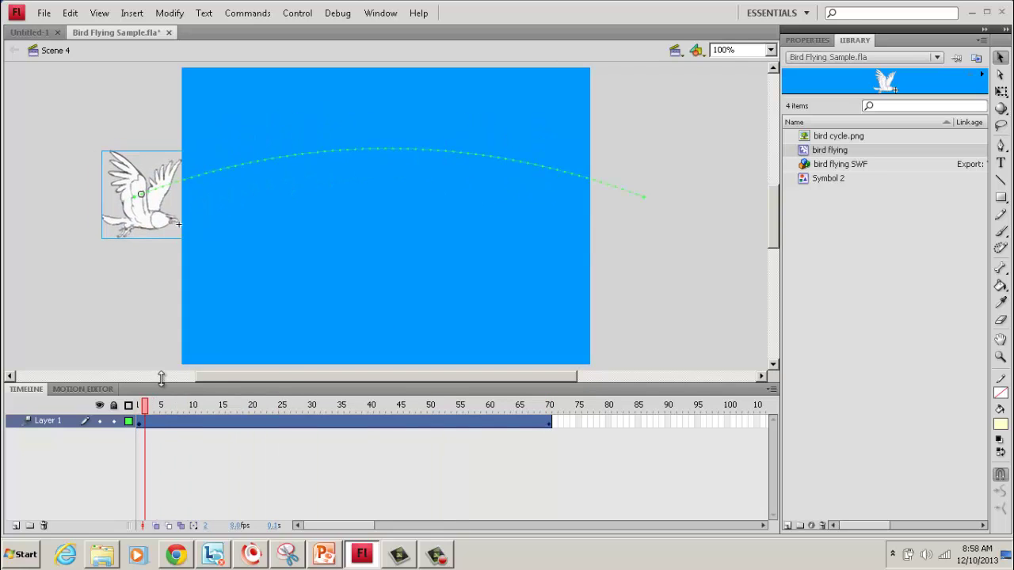
click(139, 421)
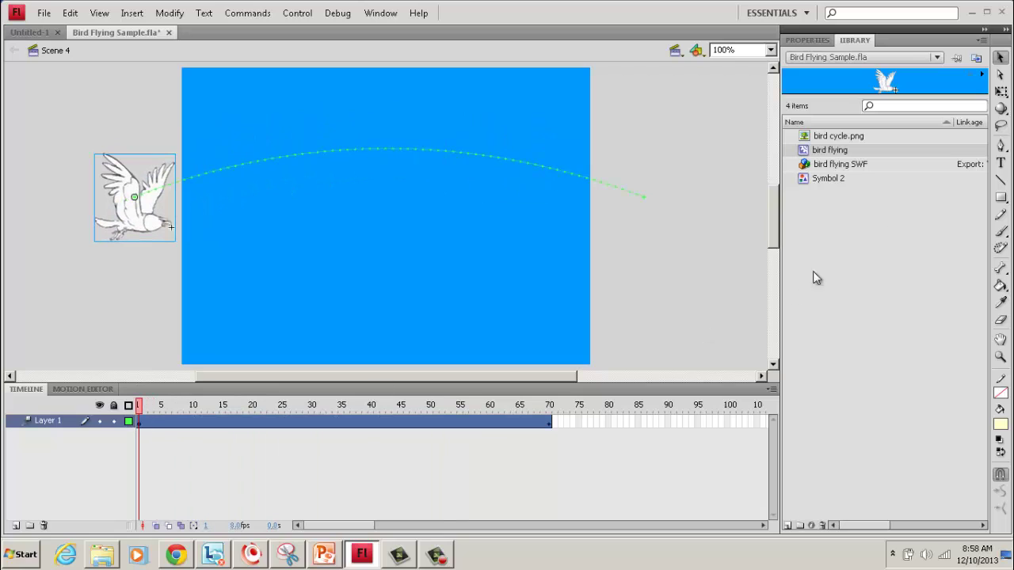
click(1000, 92)
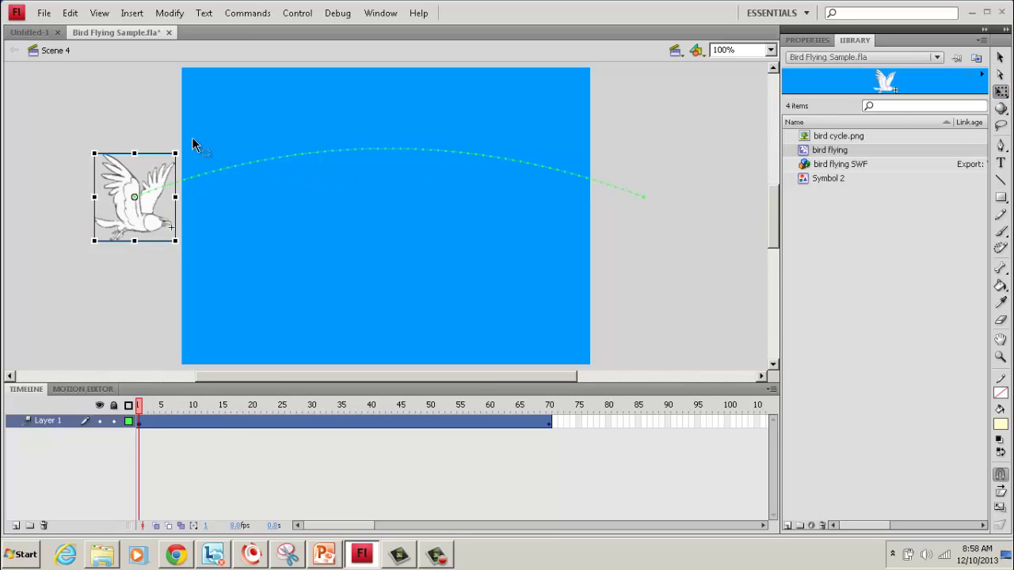
drag(185, 139, 159, 129)
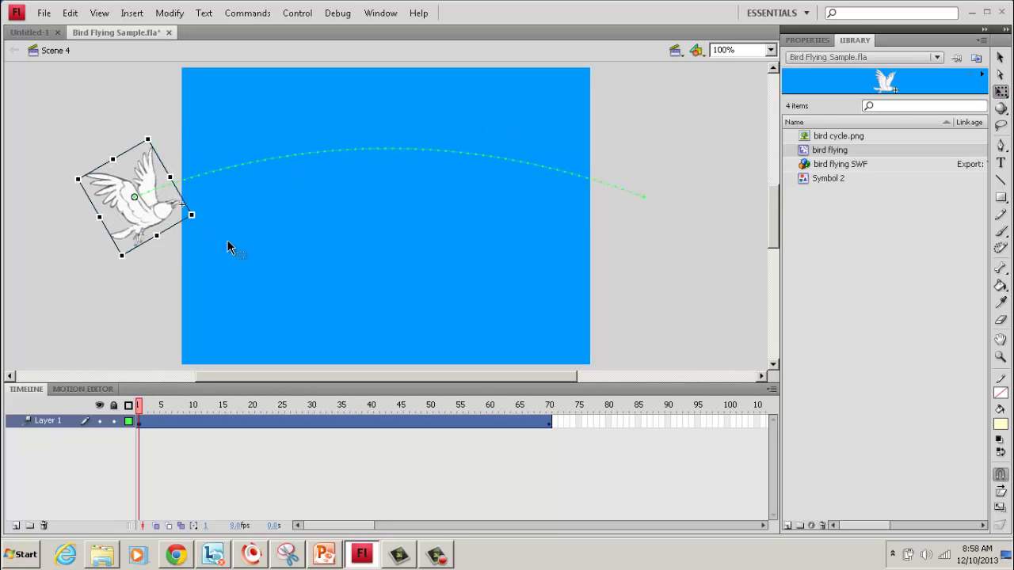
Enable Orient to path on the bird's tween and preview the curved flight.
click(794, 41)
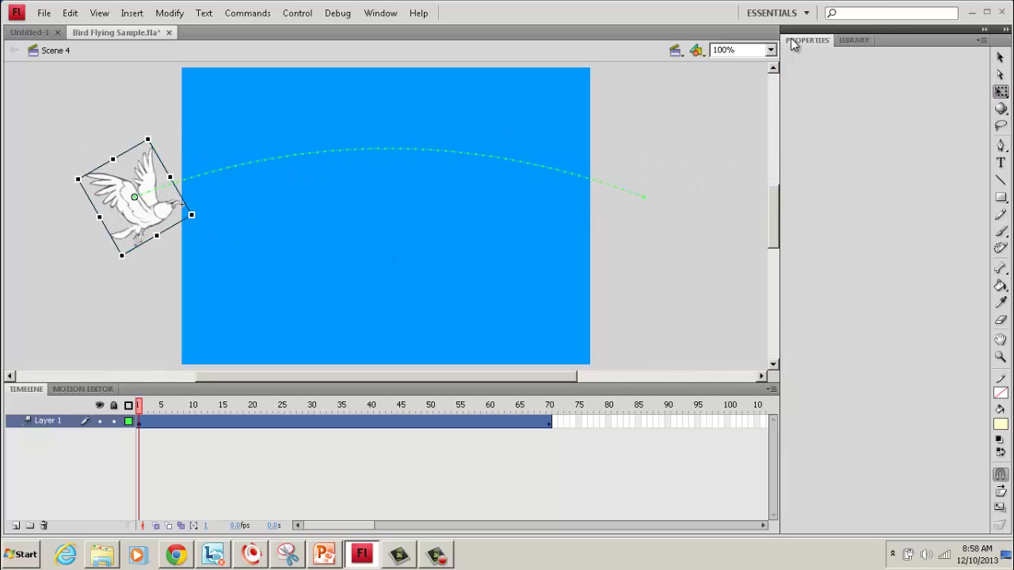
click(139, 423)
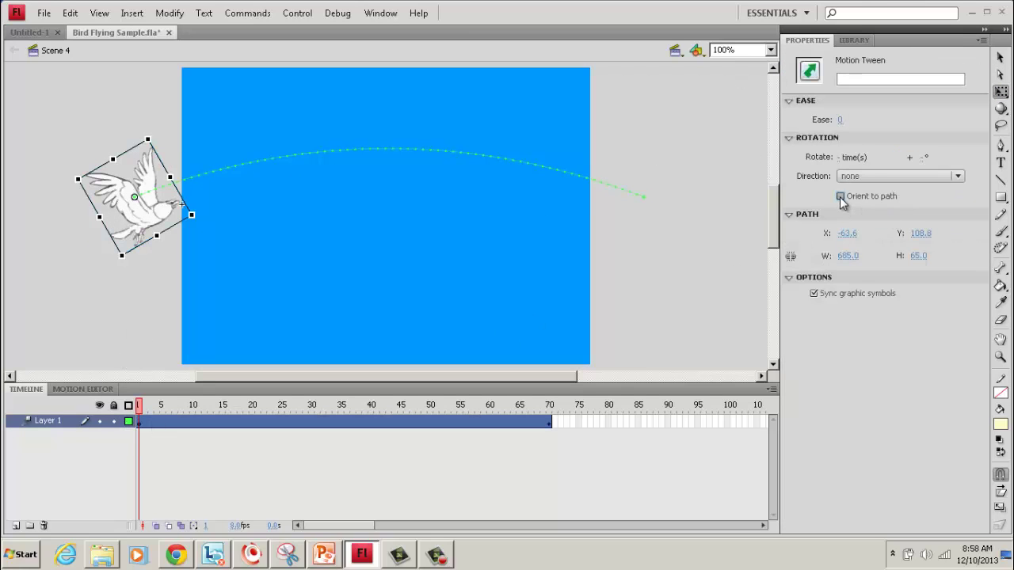
click(840, 197)
drag(142, 410, 542, 426)
Switch to Scene 1 and test its bird animation in the player.
click(695, 50)
click(693, 62)
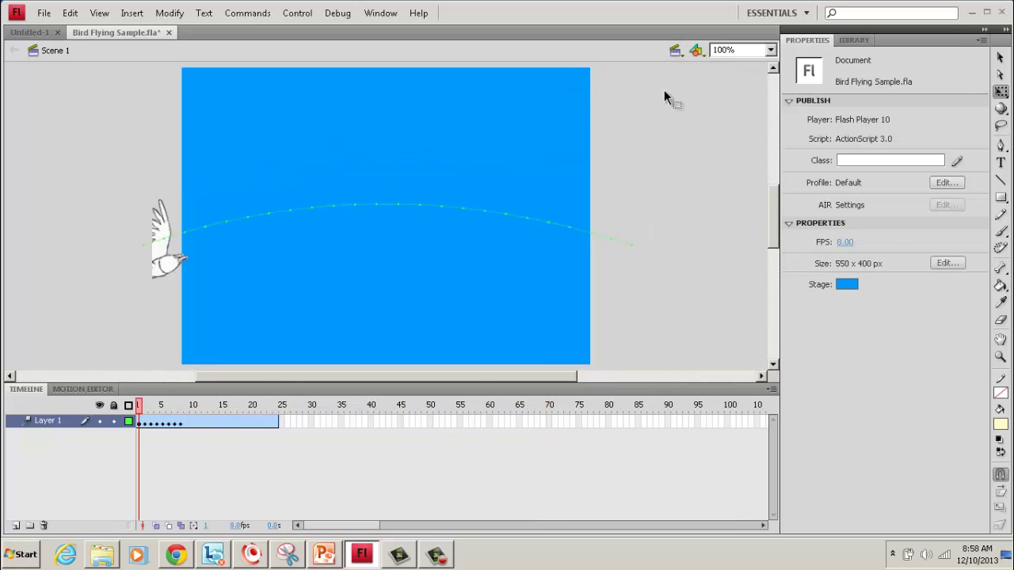
drag(139, 405, 231, 430)
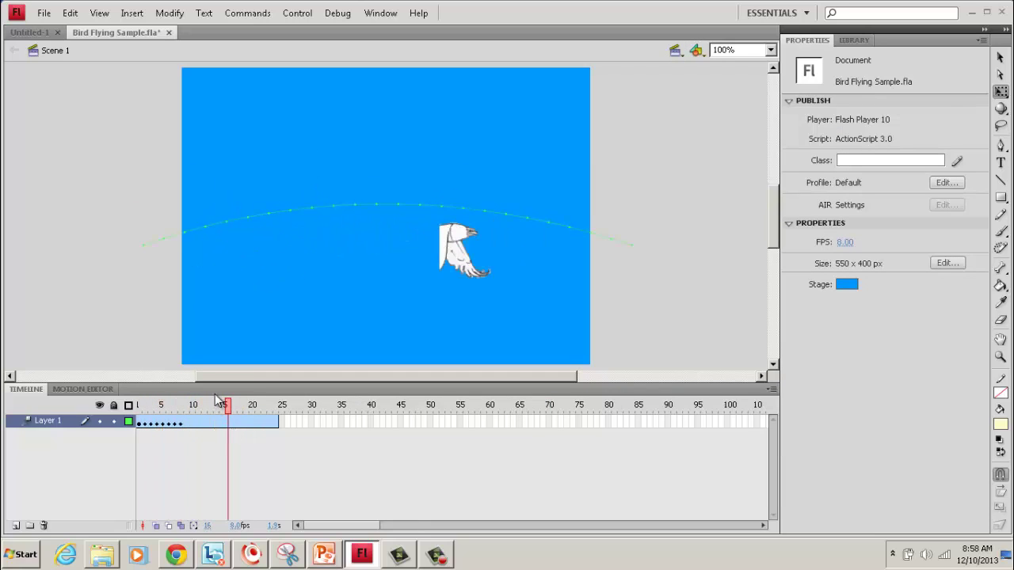
key(ctrl+Return)
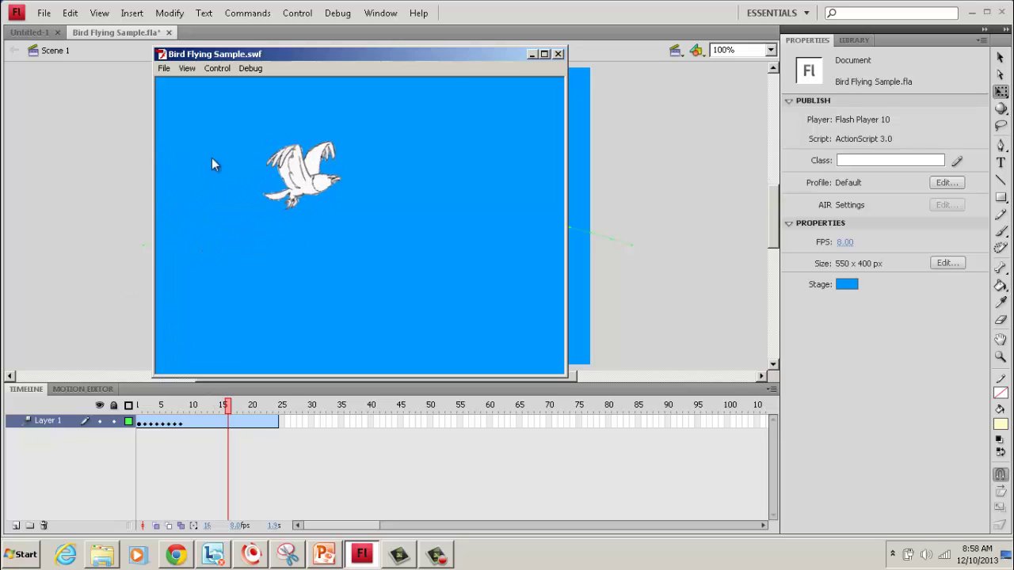
click(558, 54)
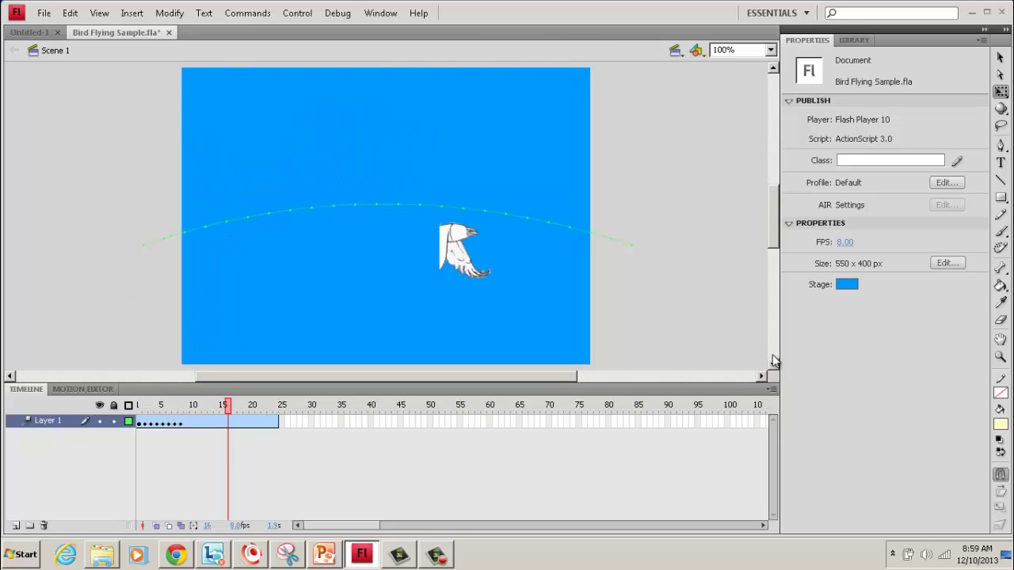
Set the frame rate to 24 fps, retest, and drag the bird's end point further right.
click(844, 243)
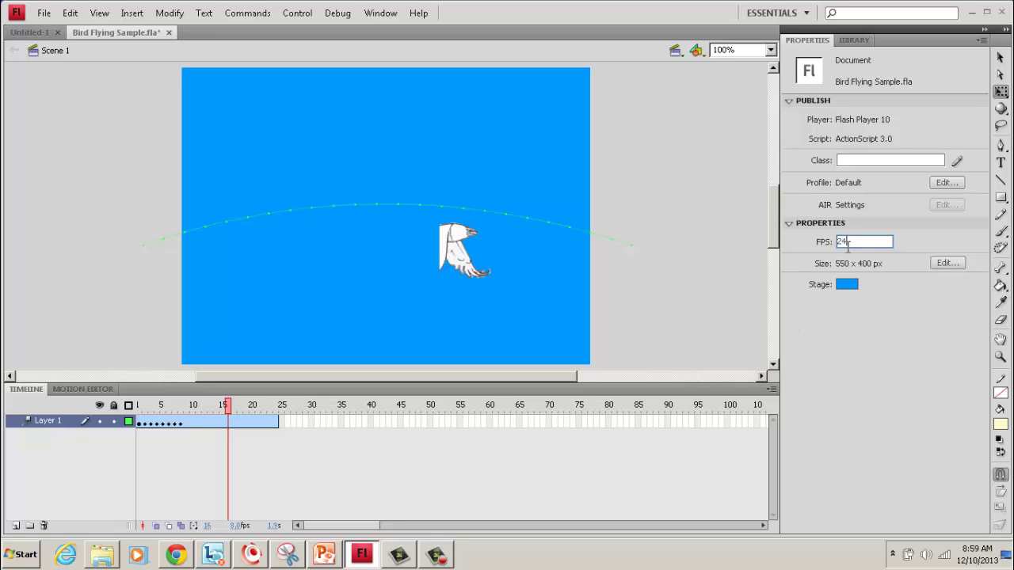
click(620, 219)
key(Return)
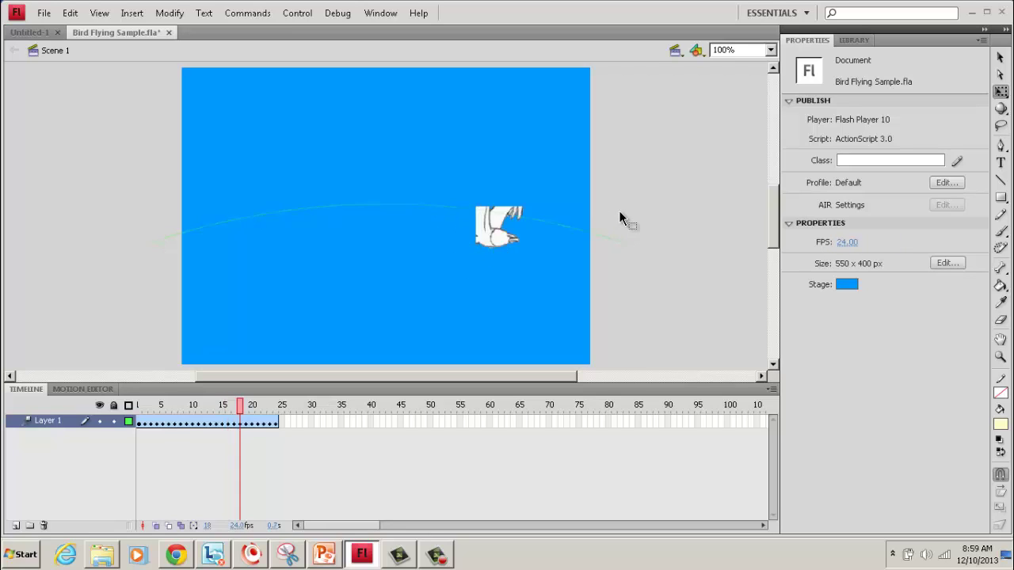
key(ctrl+Return)
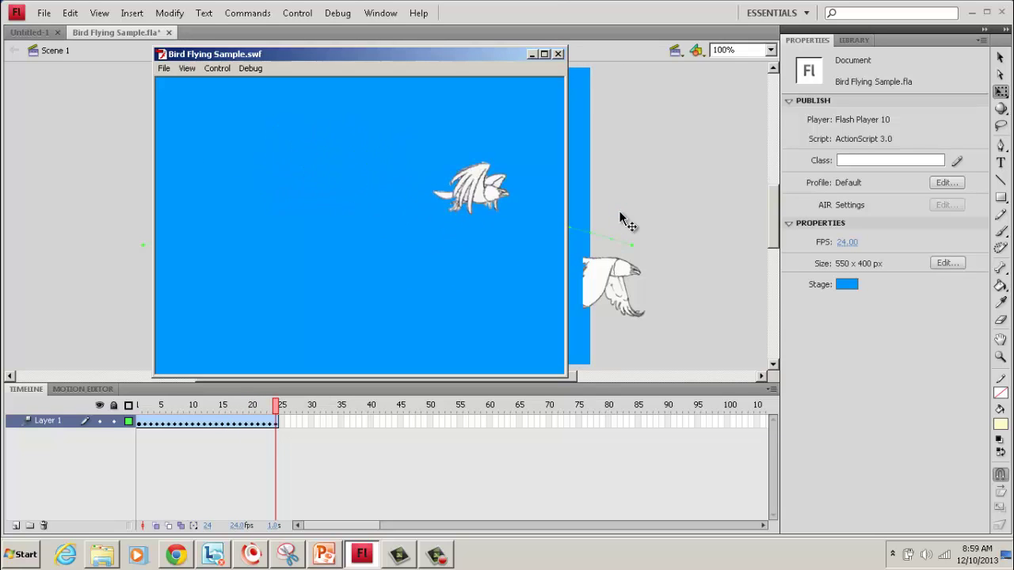
click(558, 54)
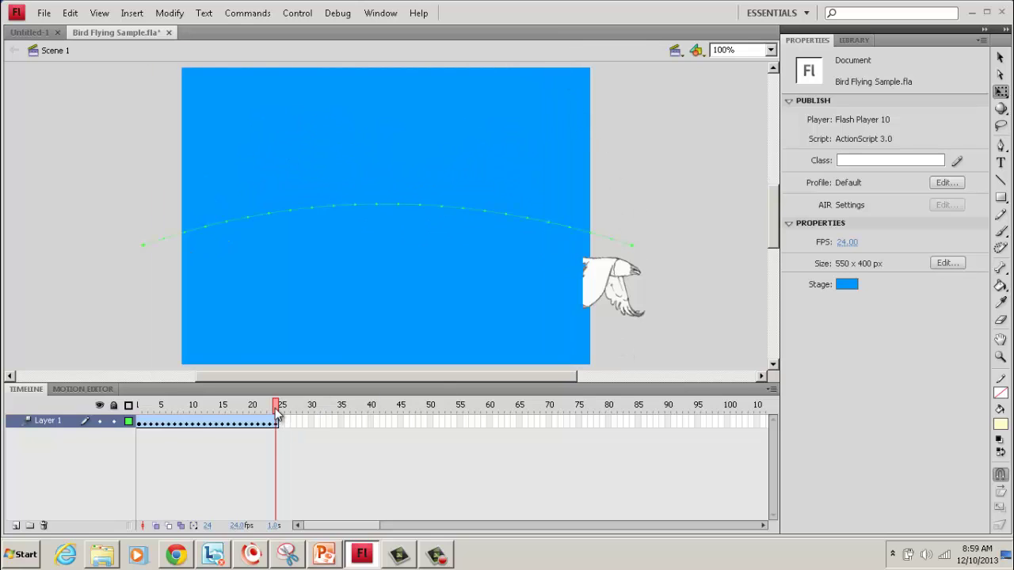
drag(605, 274, 677, 277)
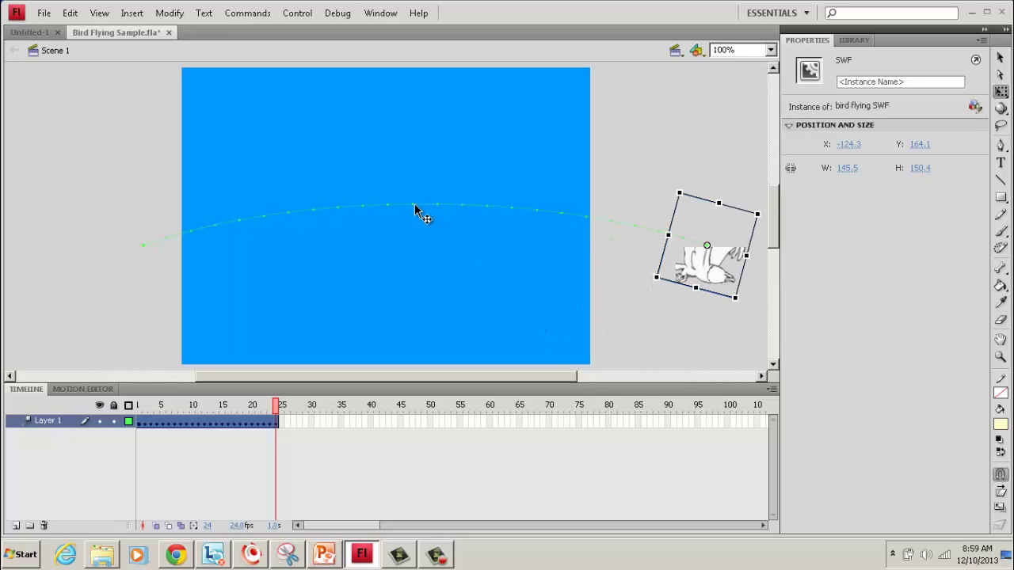
click(389, 238)
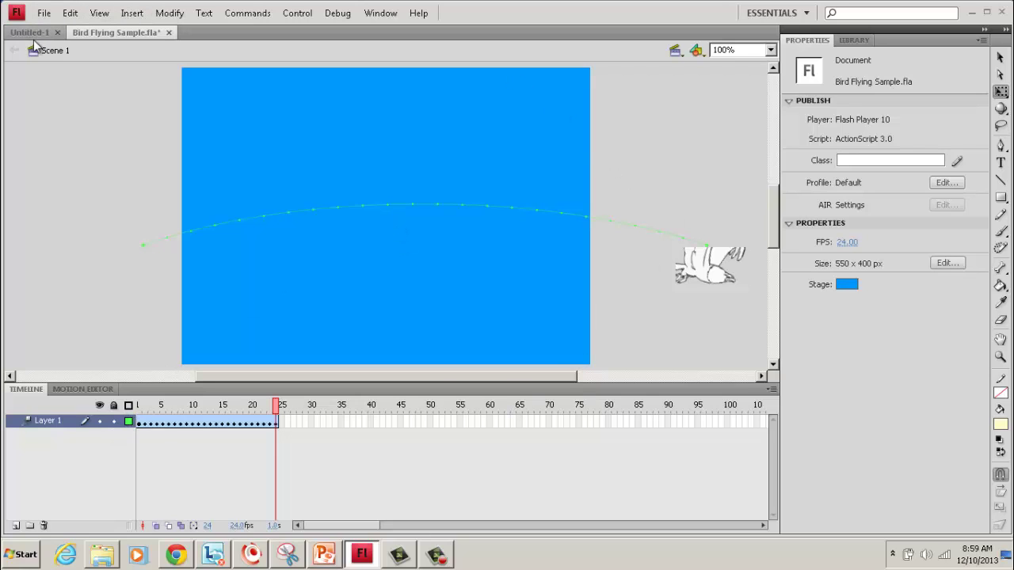
Create a new Flash File (ActionScript 3.0) document.
click(42, 13)
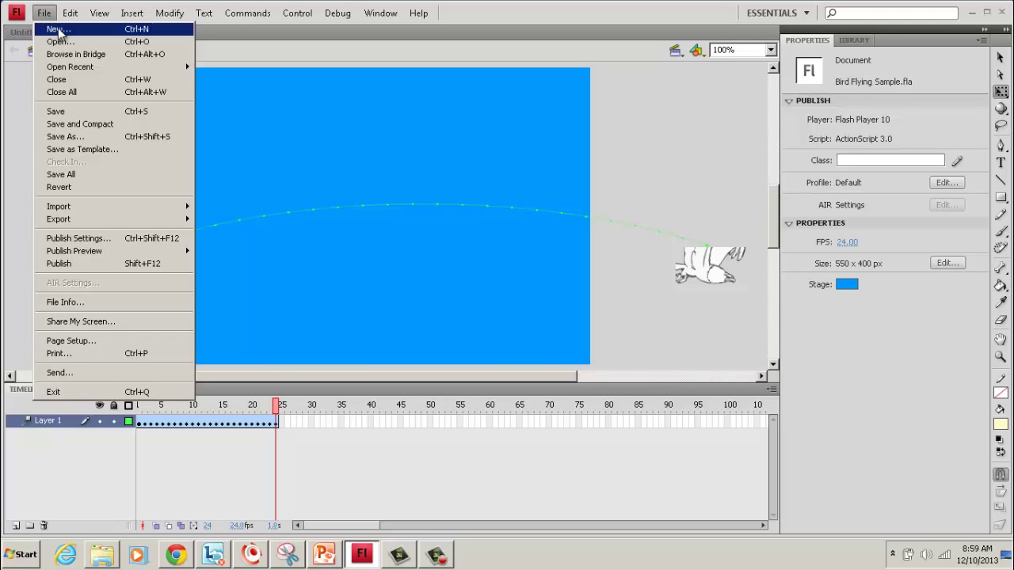
click(58, 29)
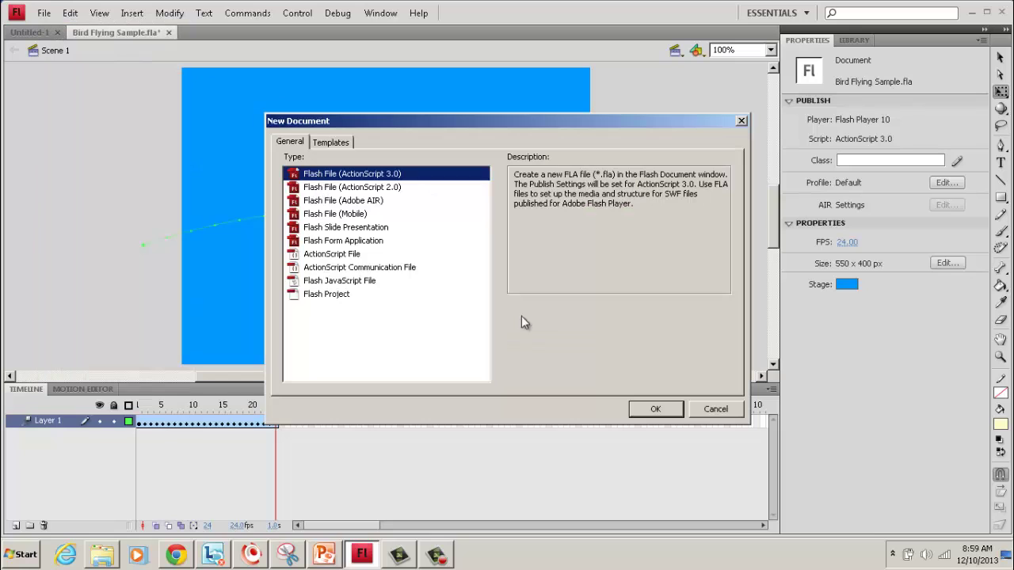
click(670, 413)
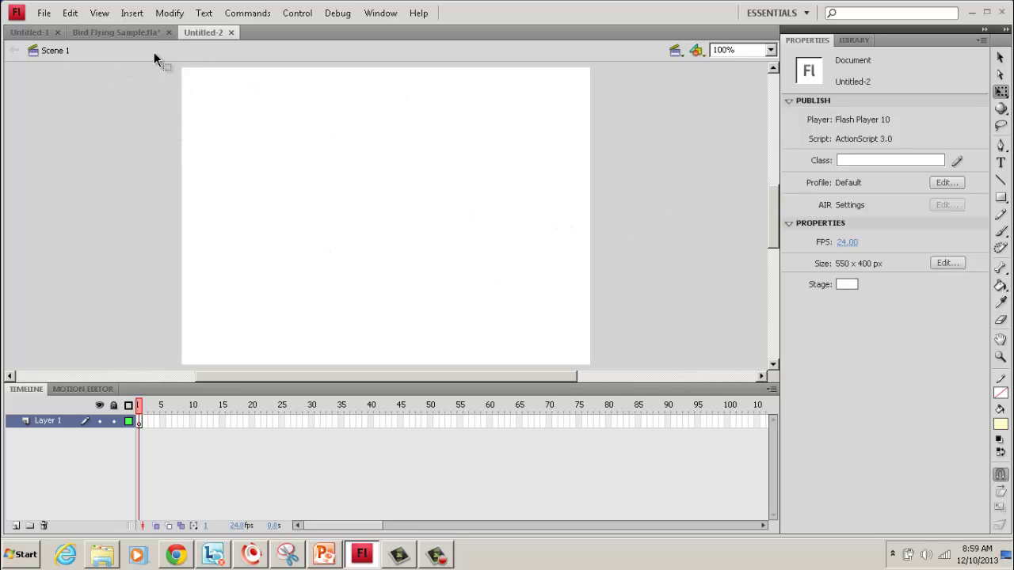
Insert a new Movie Clip symbol named 'man walking sideview'.
click(132, 12)
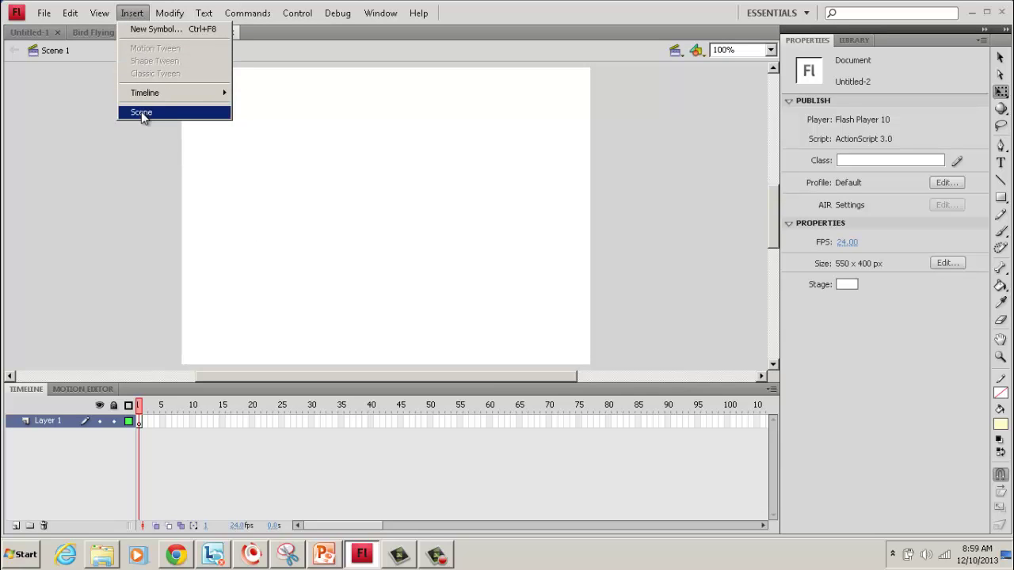
click(155, 29)
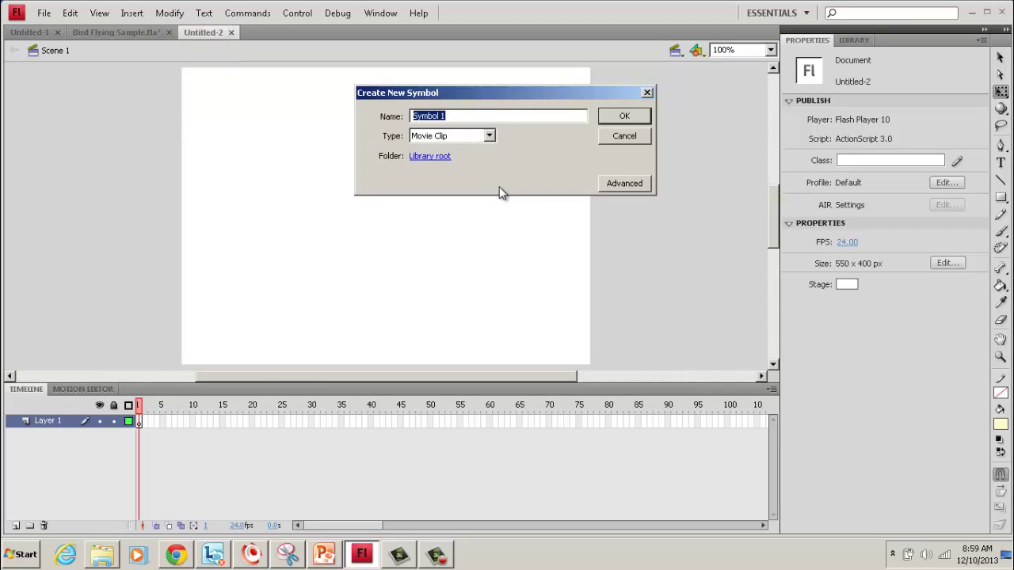
text(man walking sideview)
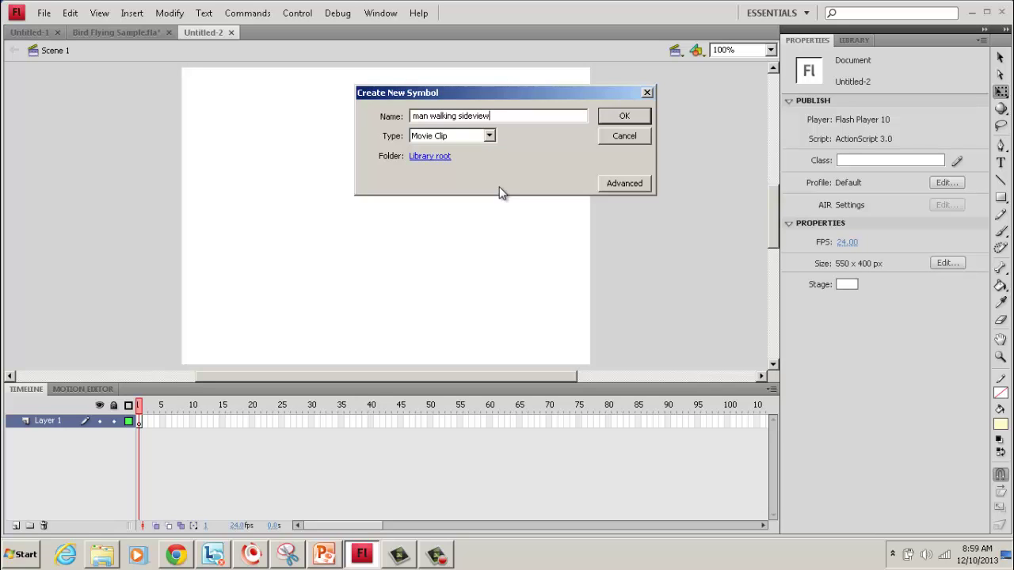
key(Return)
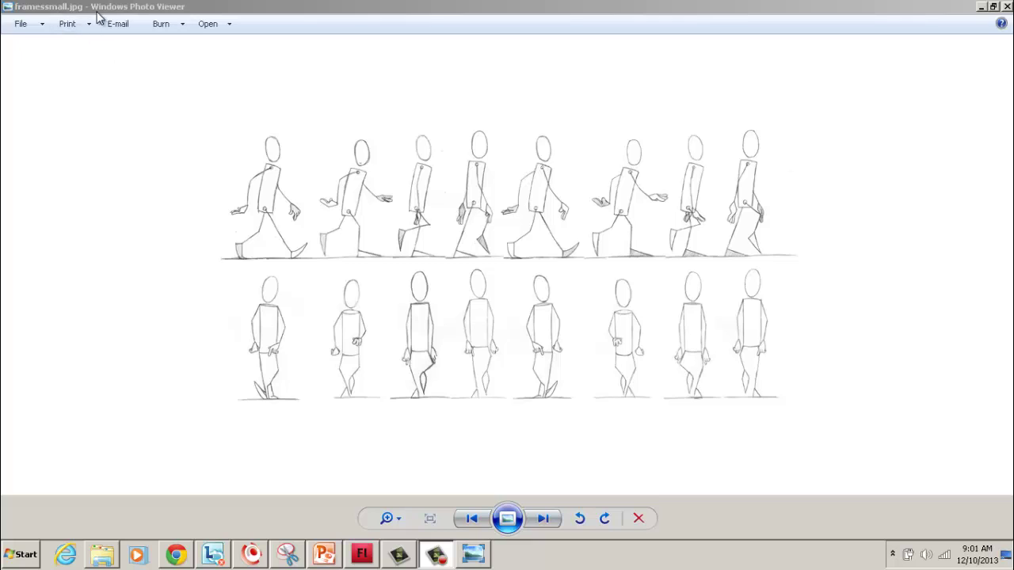
click(411, 220)
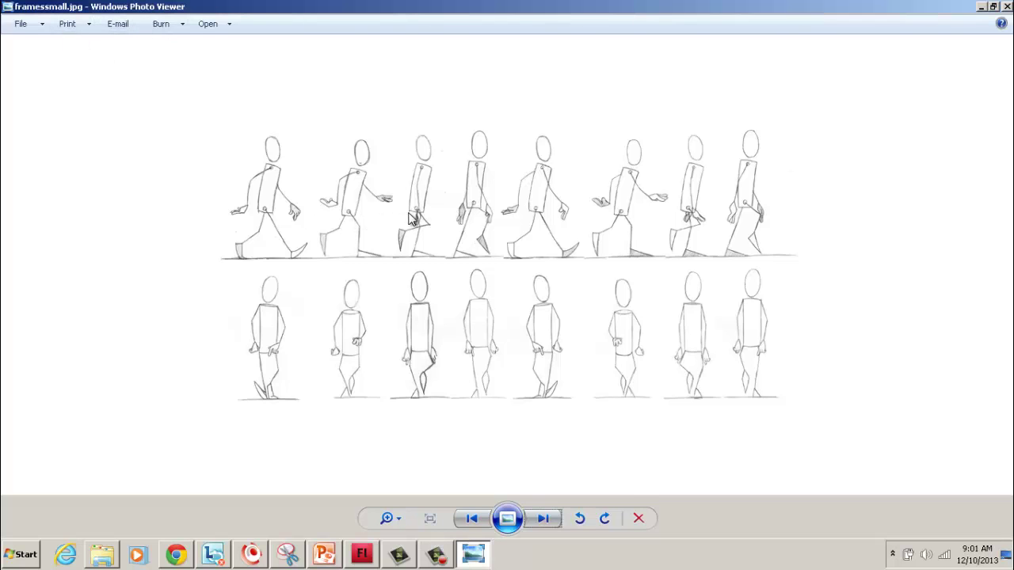
right_click(414, 214)
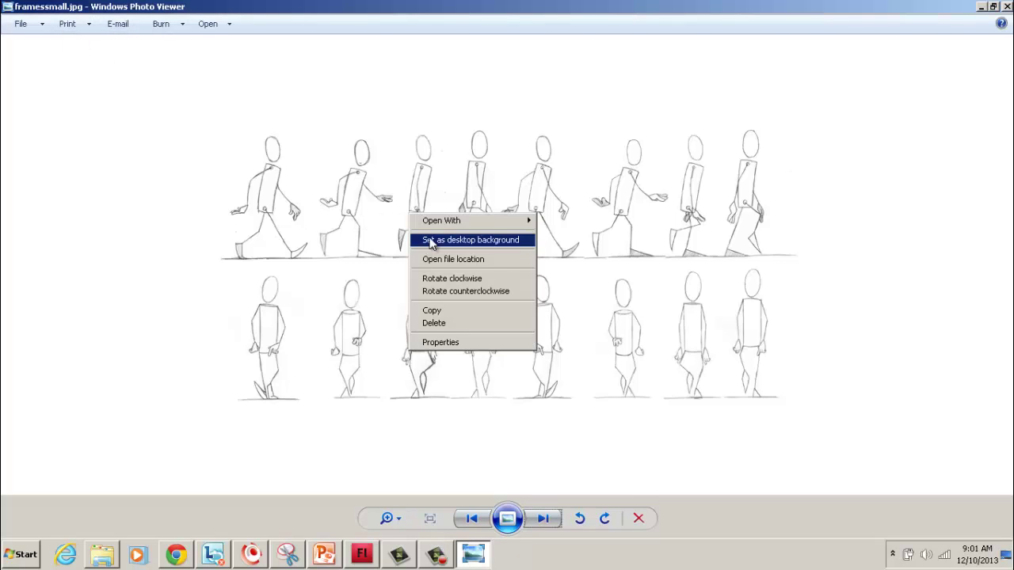
click(451, 309)
click(361, 554)
right_click(370, 259)
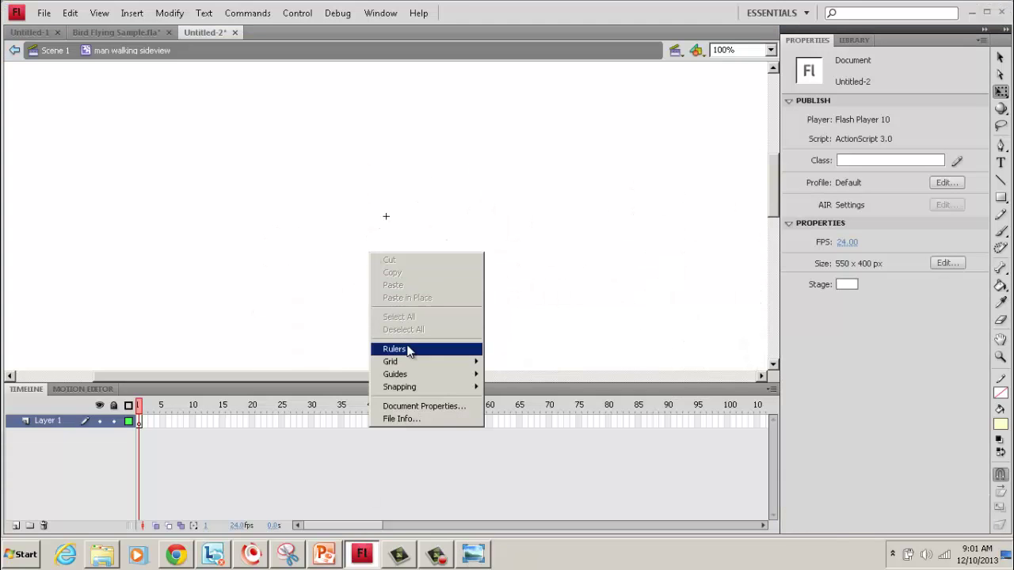
click(70, 13)
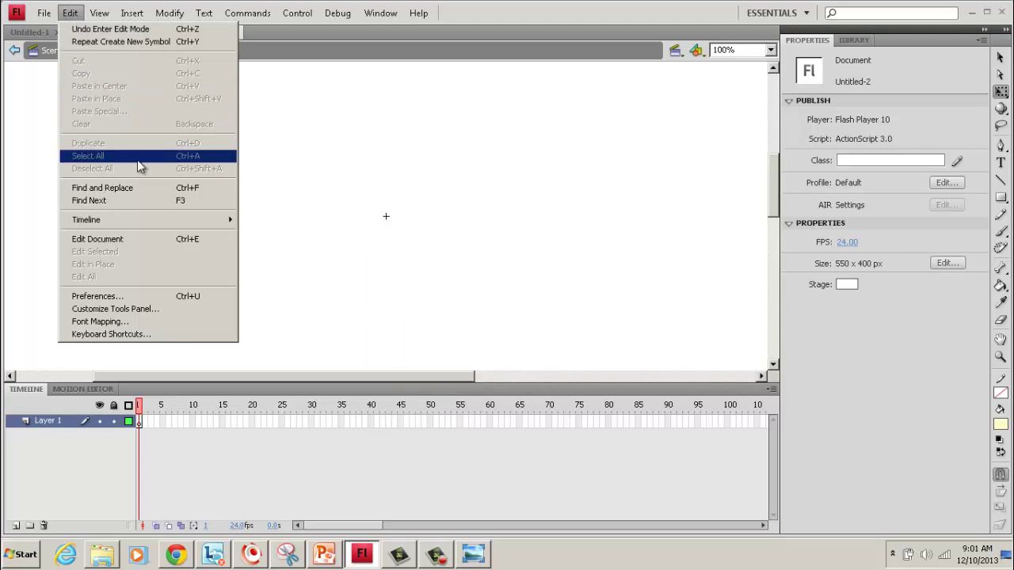
click(380, 190)
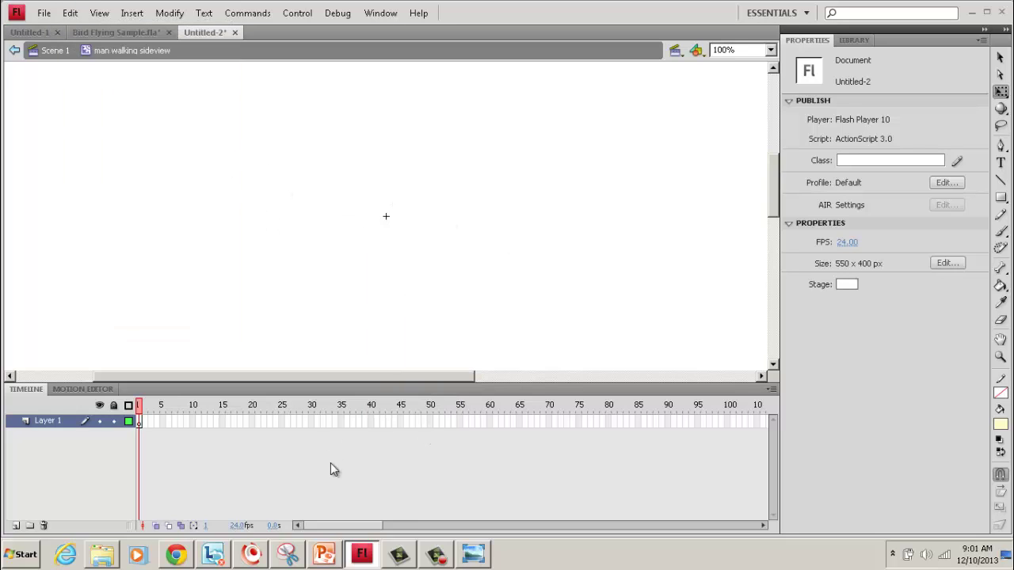
click(473, 554)
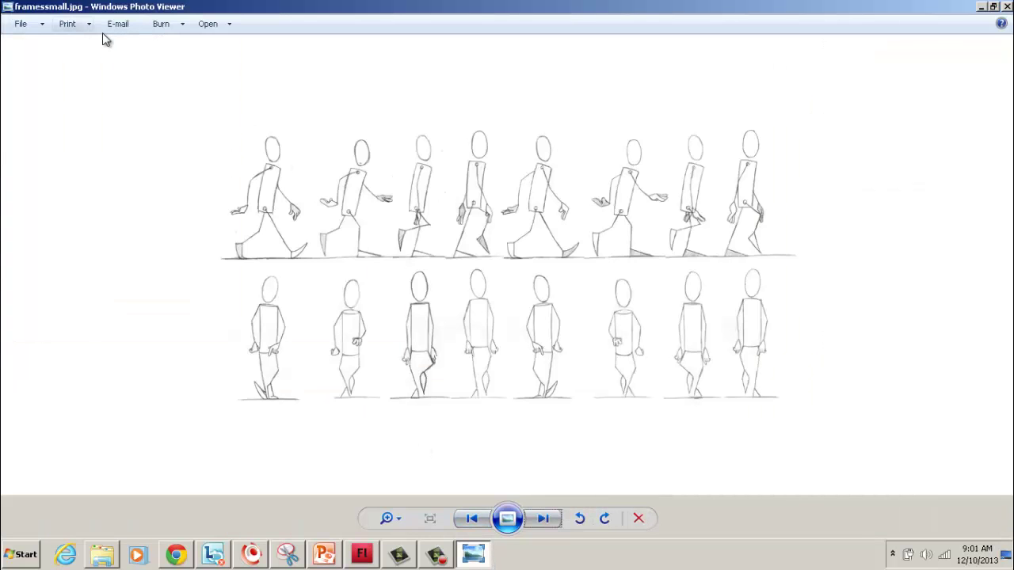
key(alt+Tab)
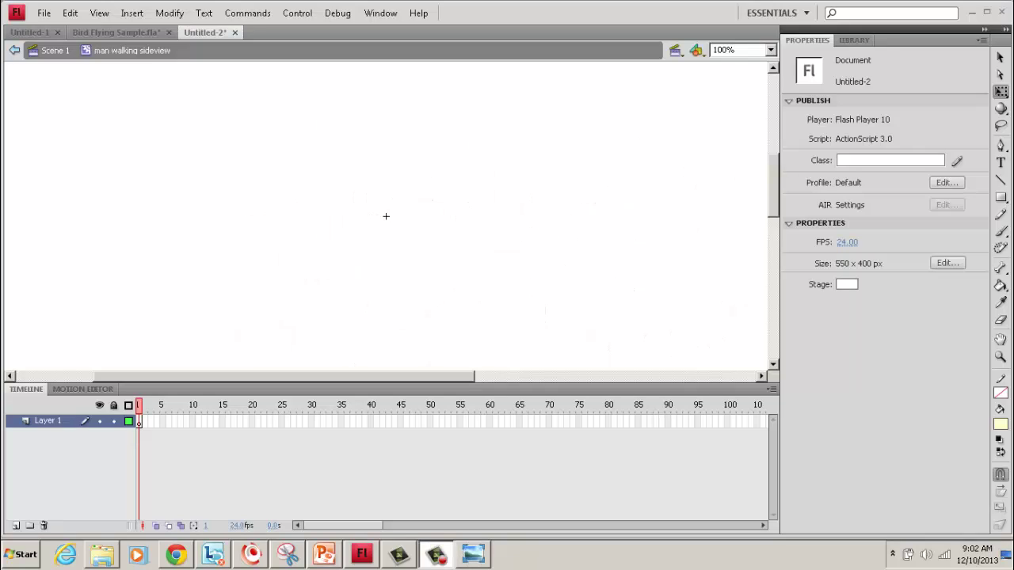
Import framessmall.jpg into the Library.
click(45, 13)
mouse_move(97, 210)
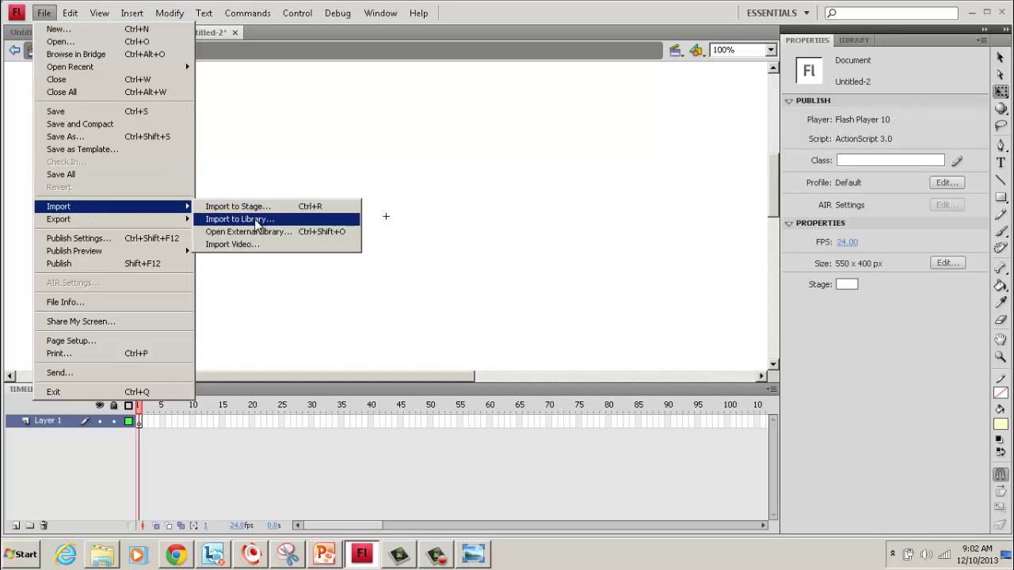
click(255, 222)
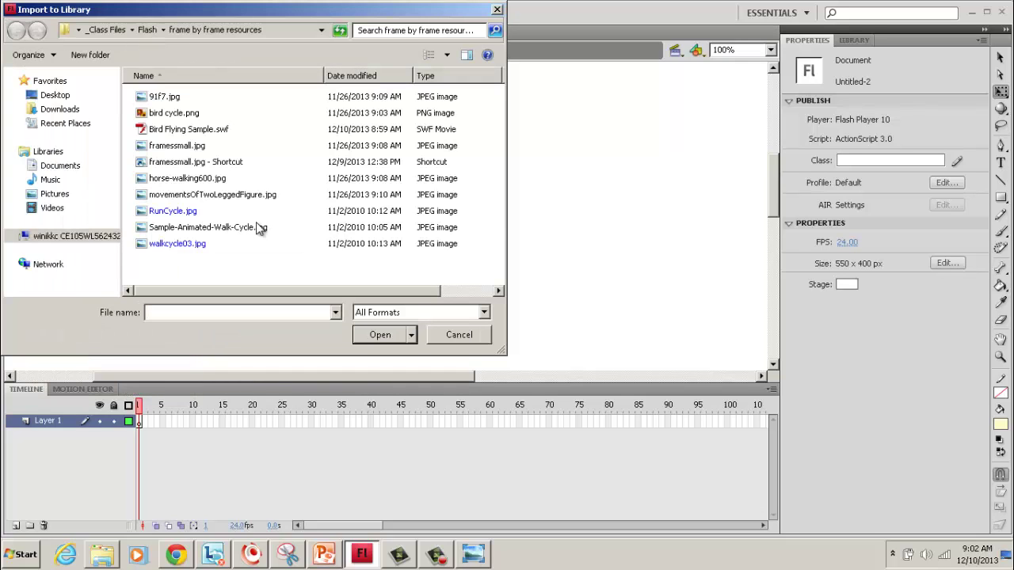
click(165, 147)
double_click(139, 151)
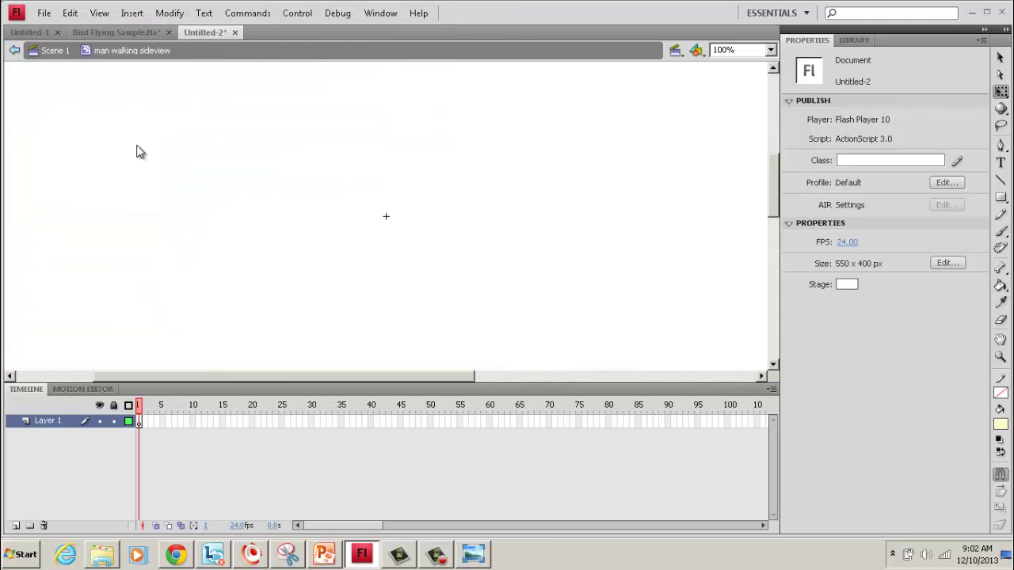
Drag the framessmall.jpg bitmap from the Library onto the stage.
click(848, 41)
click(842, 137)
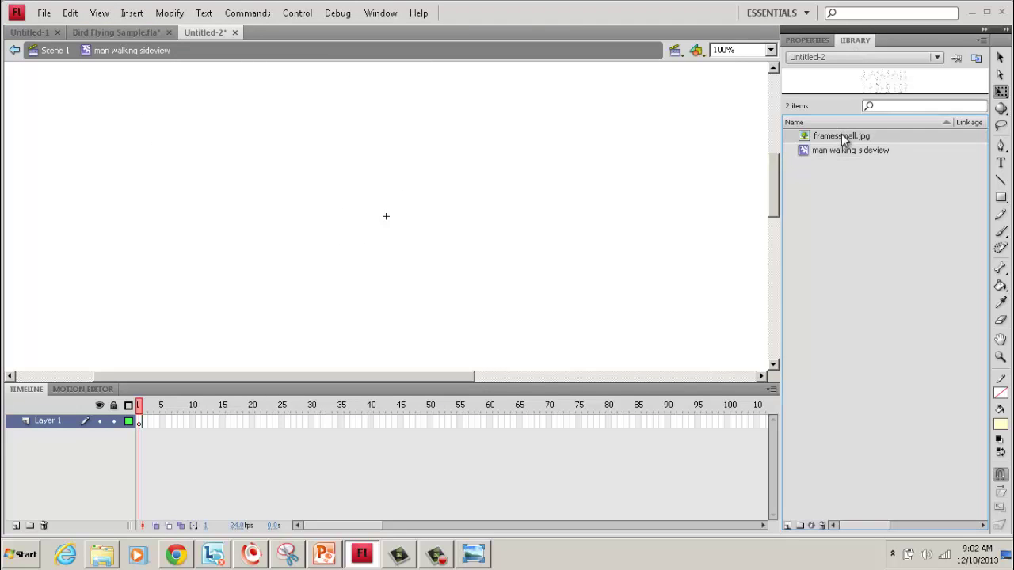
drag(886, 82, 415, 234)
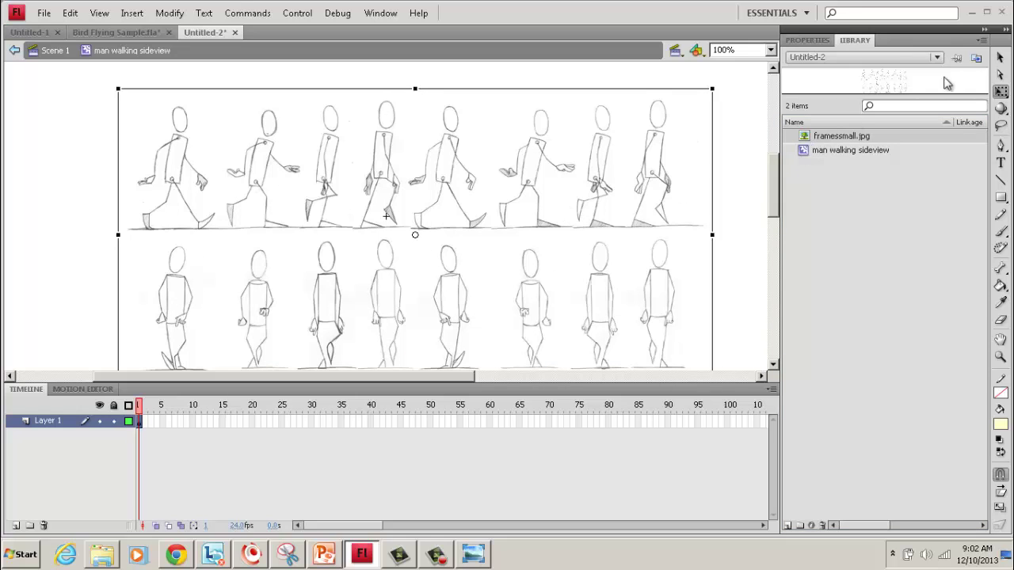
Move the framessmall.jpg sketch sheet further right on the symbol's stage.
click(999, 60)
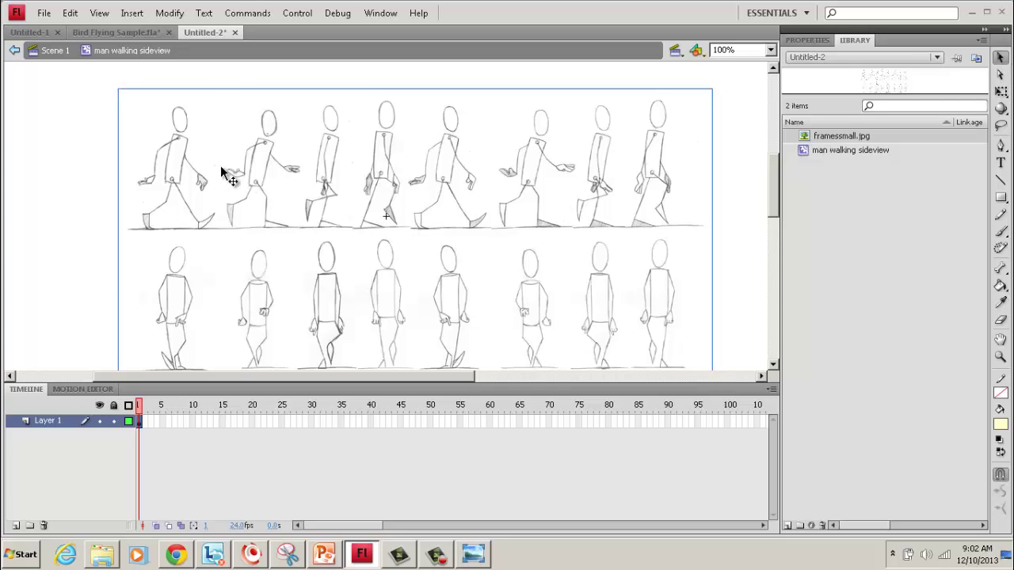
drag(229, 170, 244, 161)
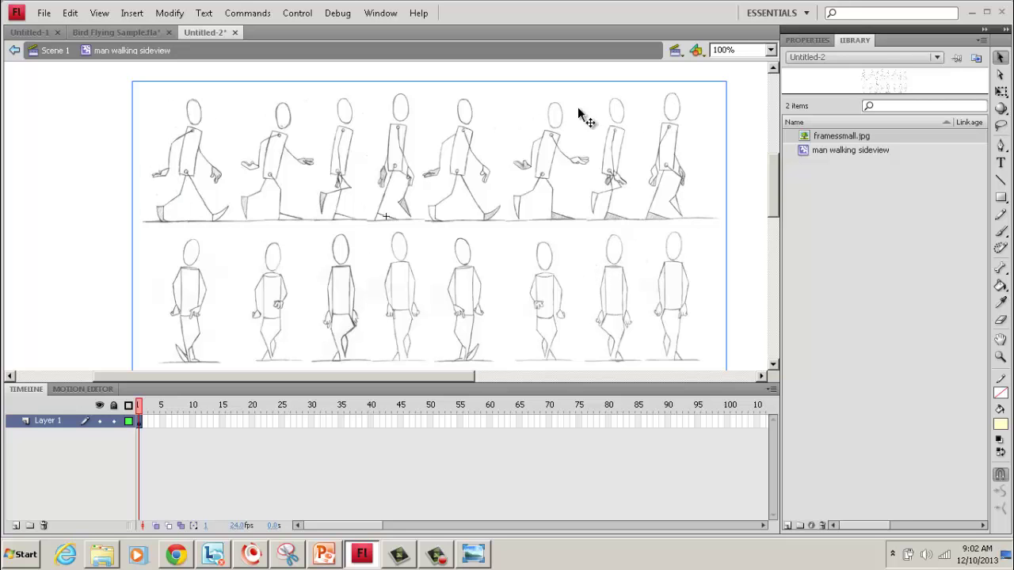
drag(576, 184, 740, 182)
drag(499, 171, 528, 169)
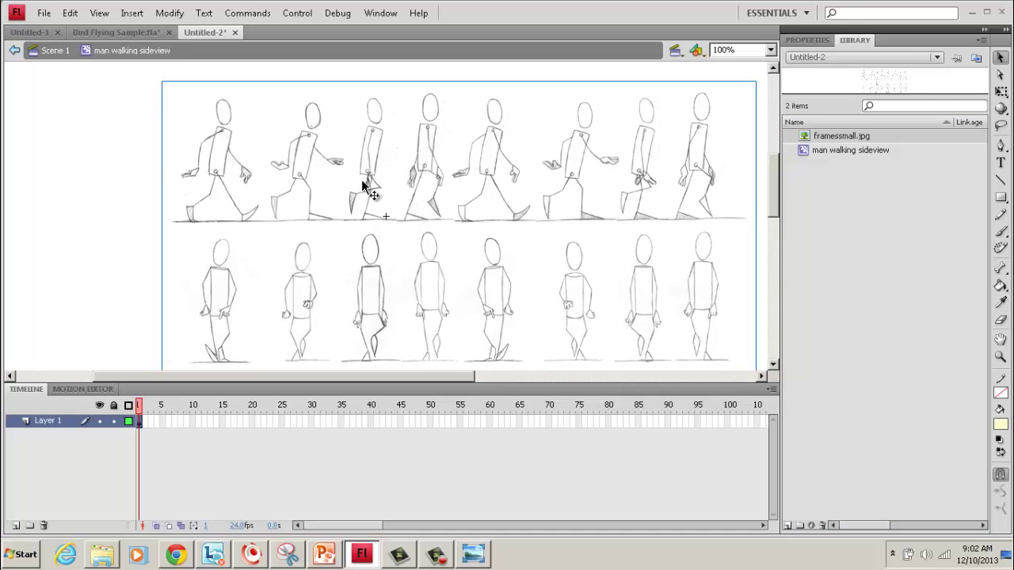
drag(362, 181, 532, 175)
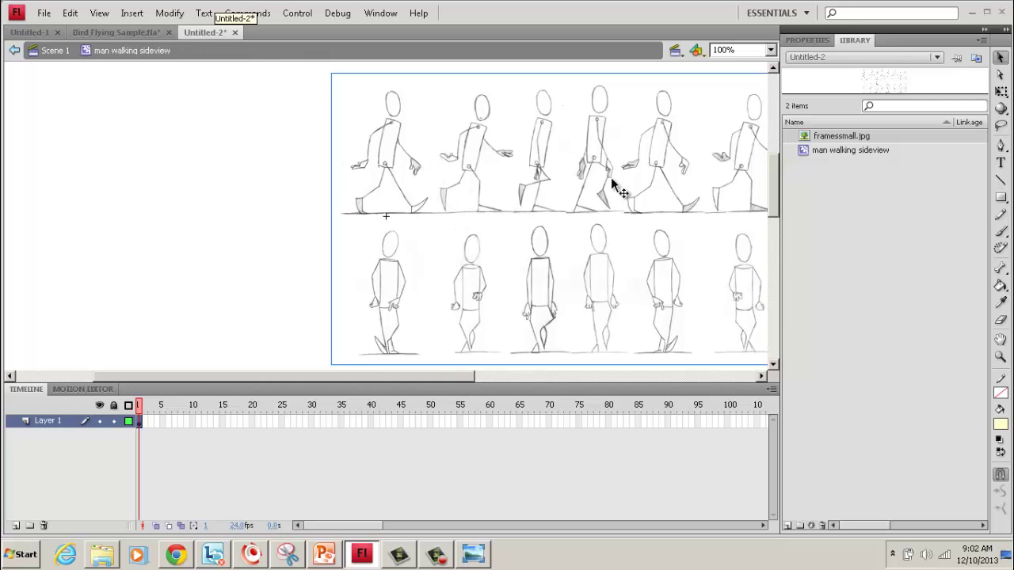
Trace the bitmap with default settings: color threshold 50, minimum area 4 pixels.
click(167, 13)
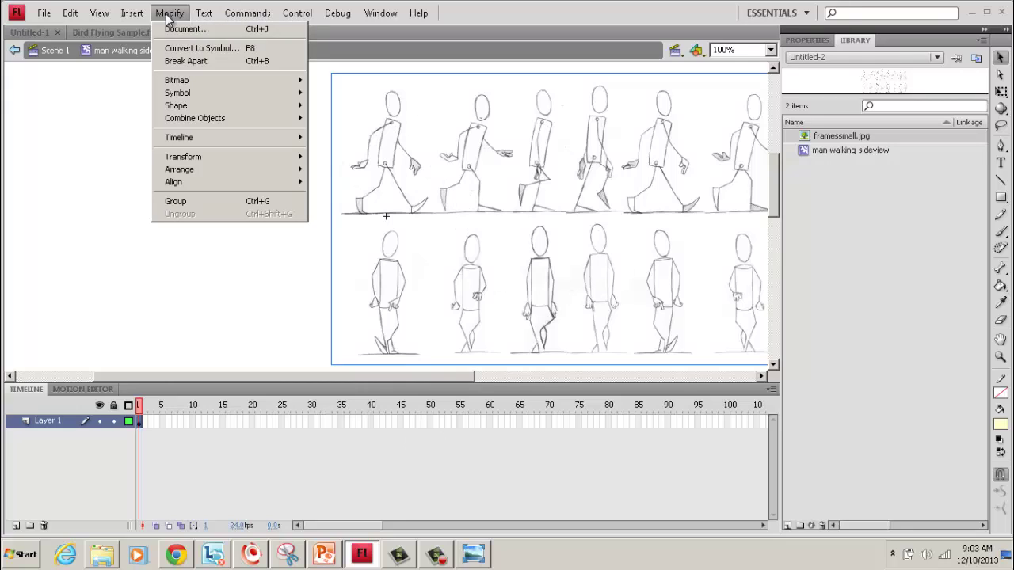
mouse_move(237, 81)
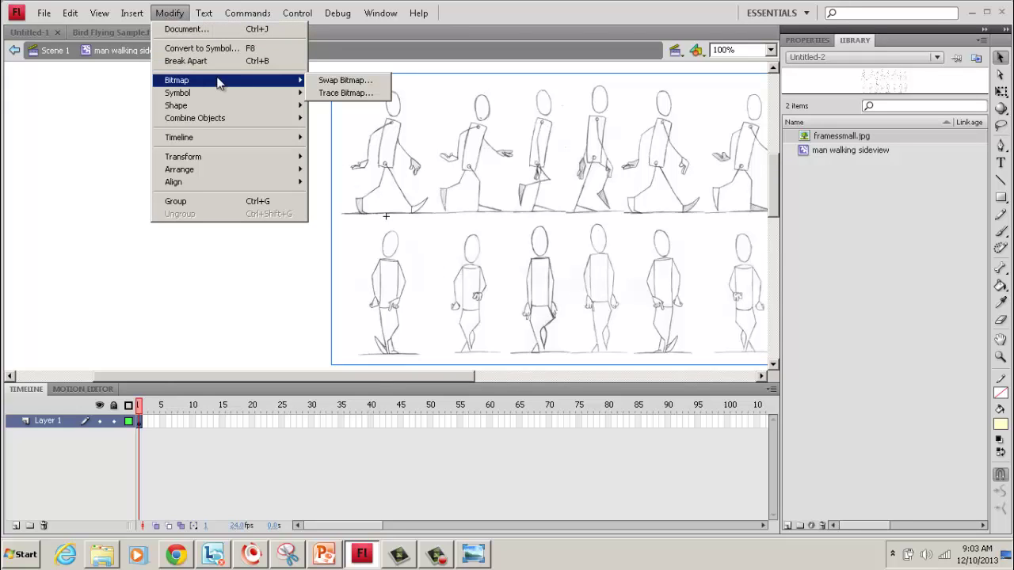
click(345, 94)
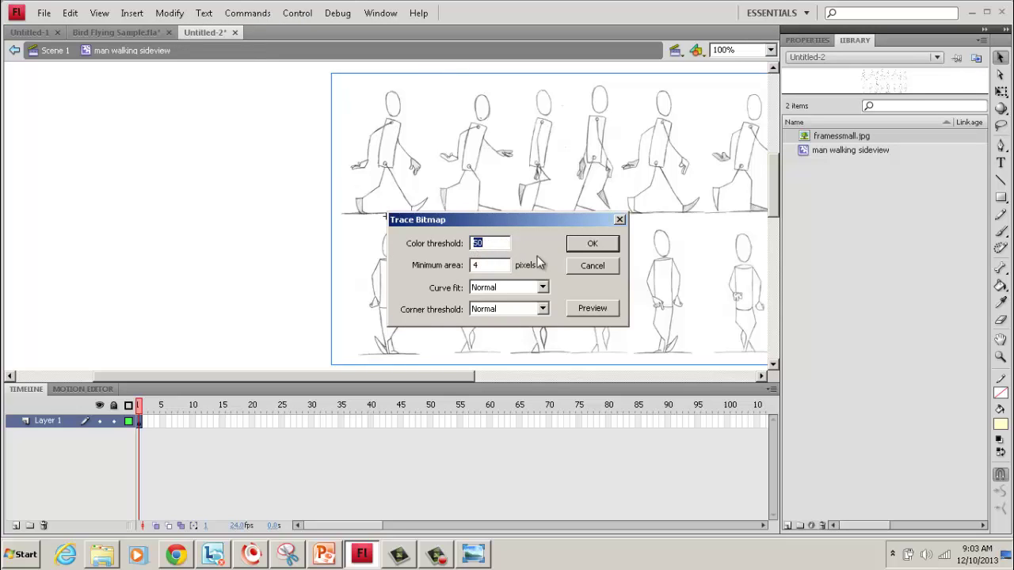
click(590, 246)
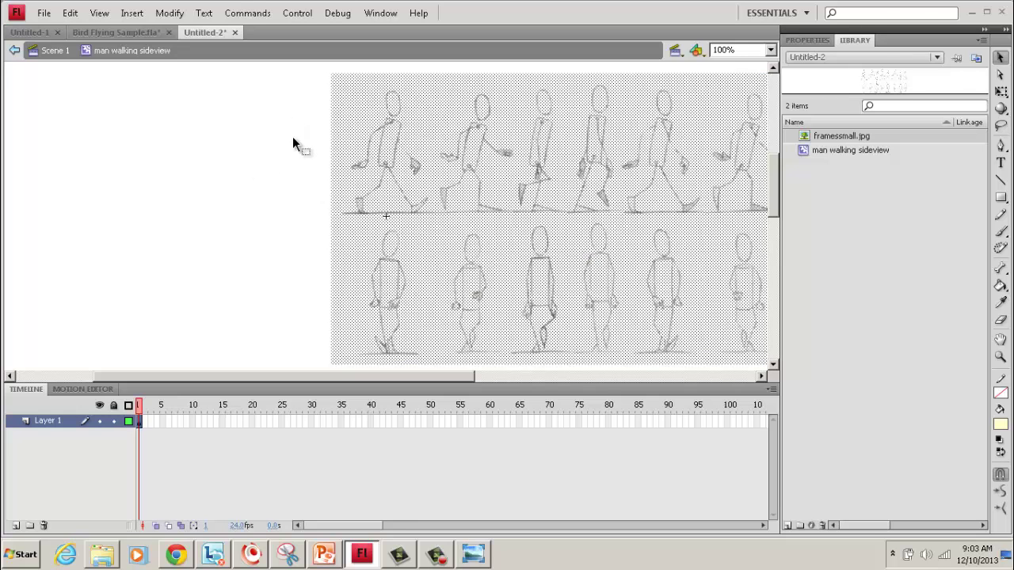
click(292, 138)
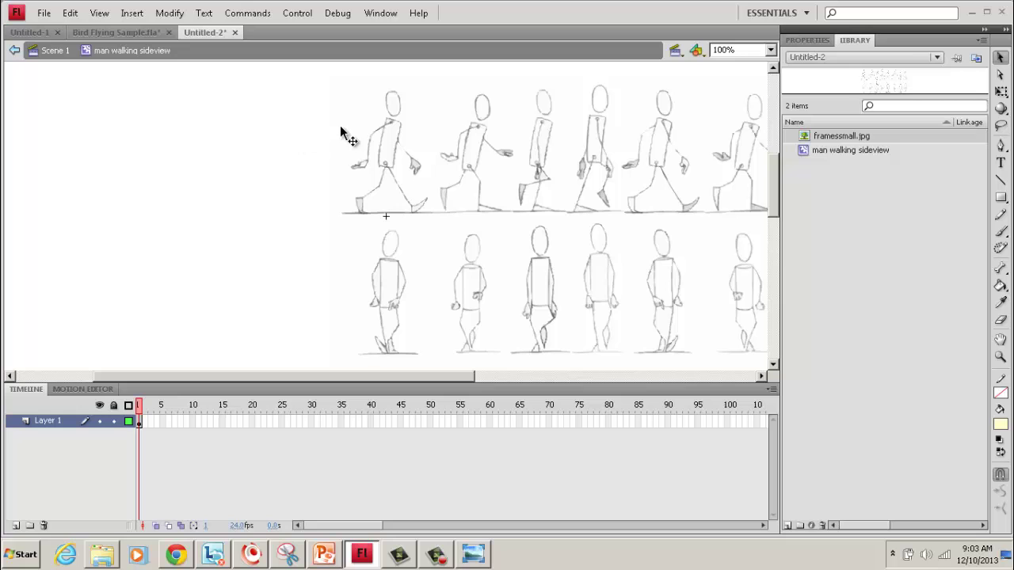
click(369, 127)
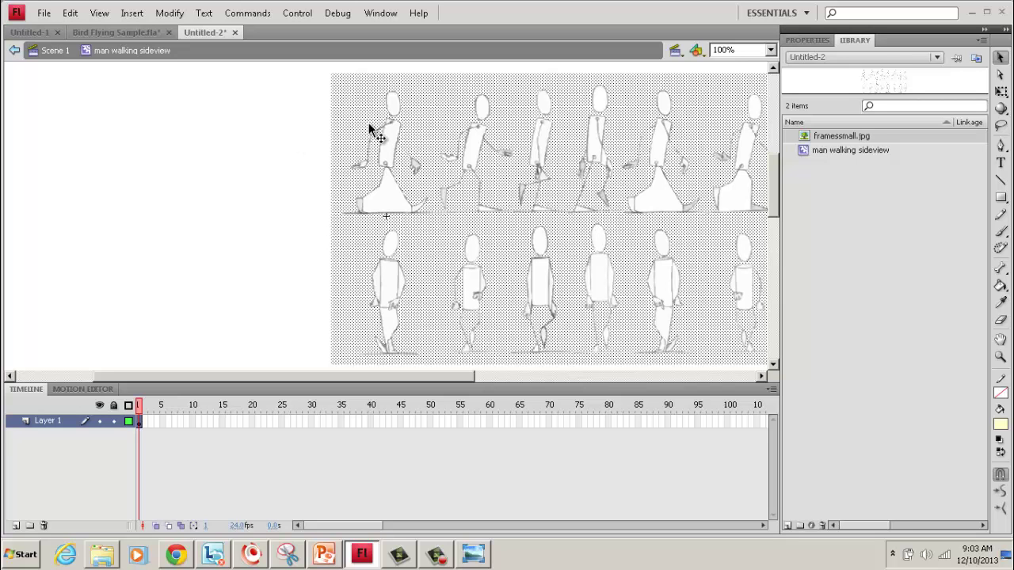
click(391, 198)
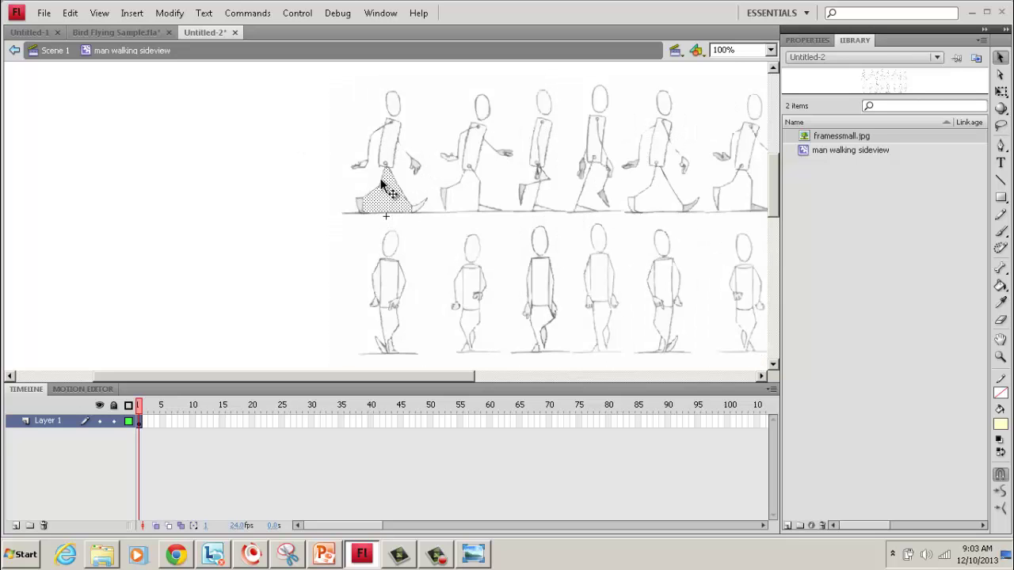
click(368, 178)
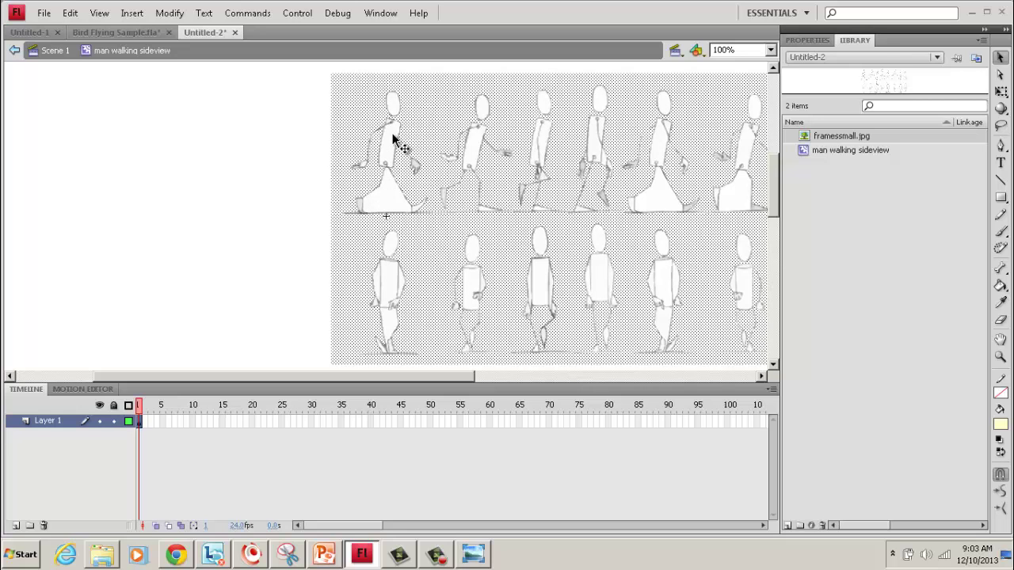
click(293, 140)
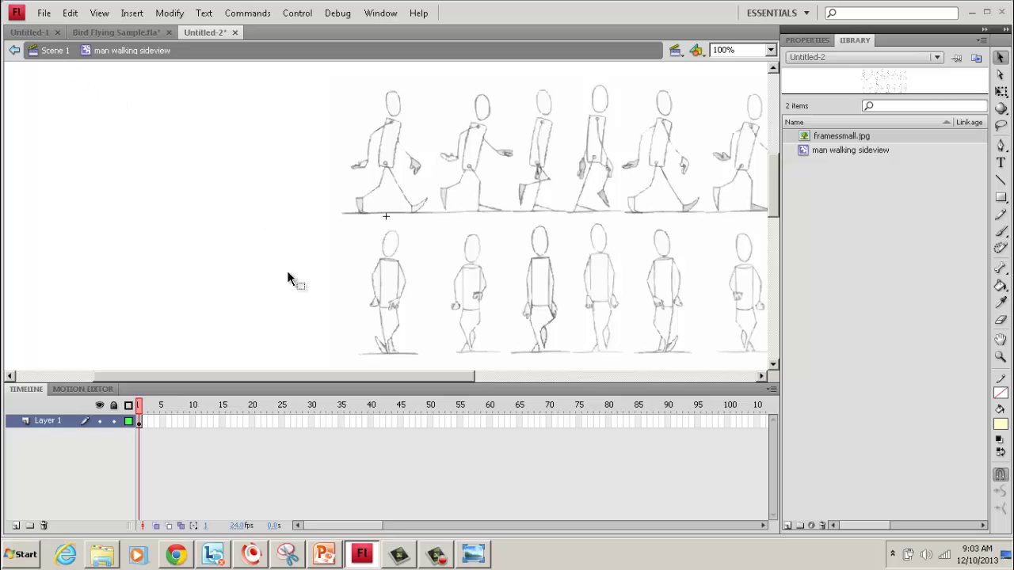
click(360, 238)
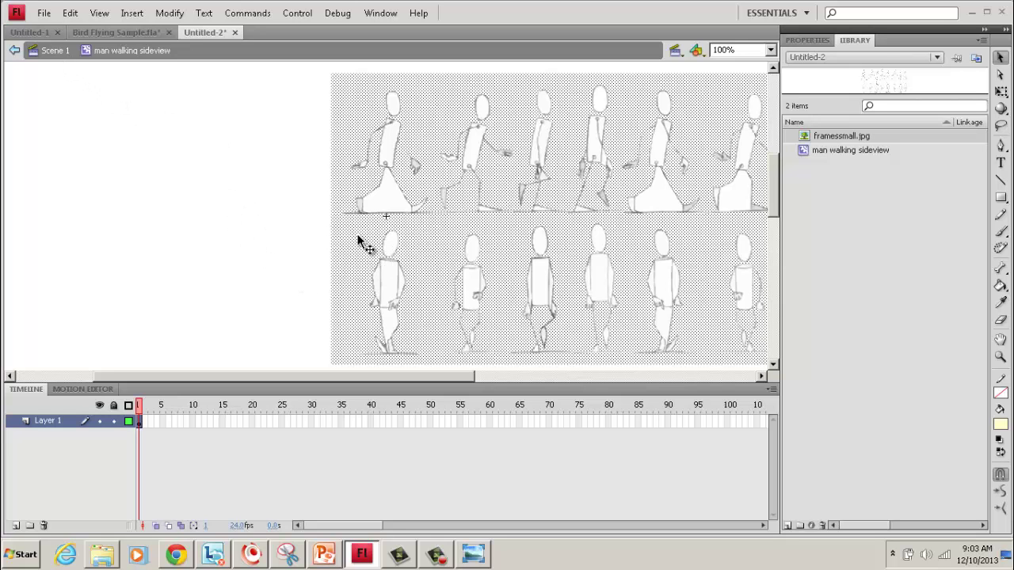
click(250, 221)
Return to Scene 1 and change the stage colour to blue.
click(58, 55)
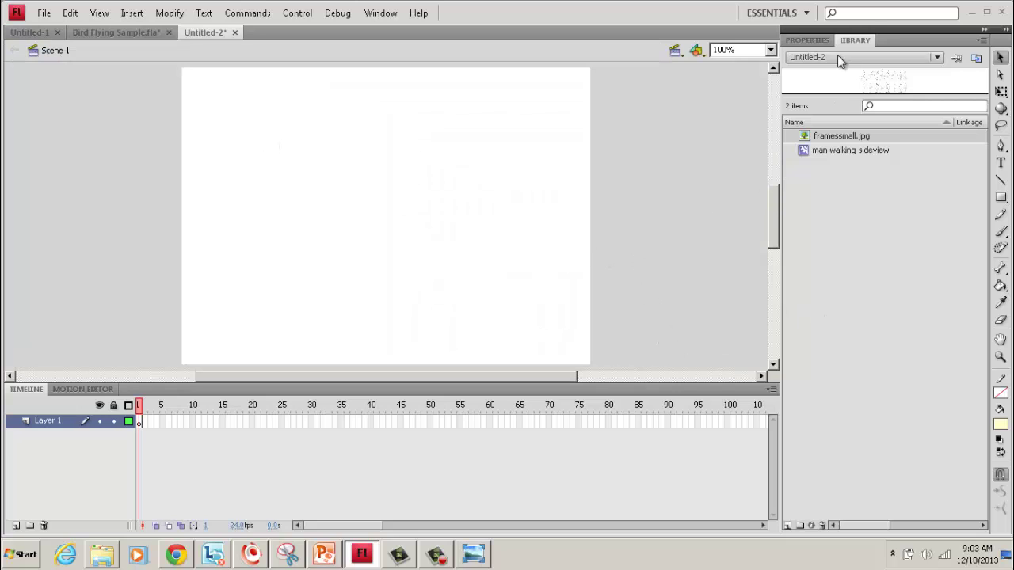
click(818, 37)
click(846, 284)
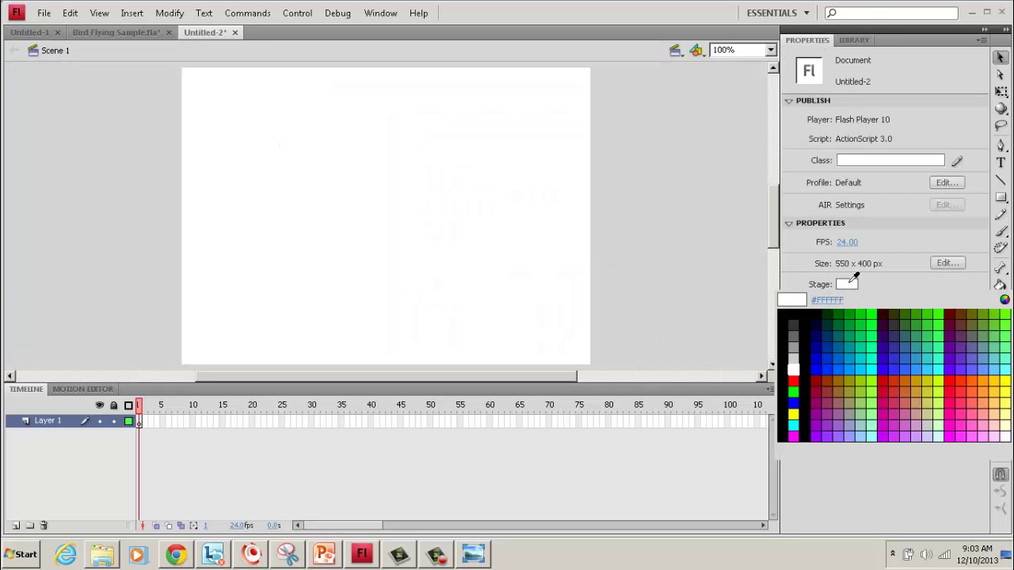
click(838, 361)
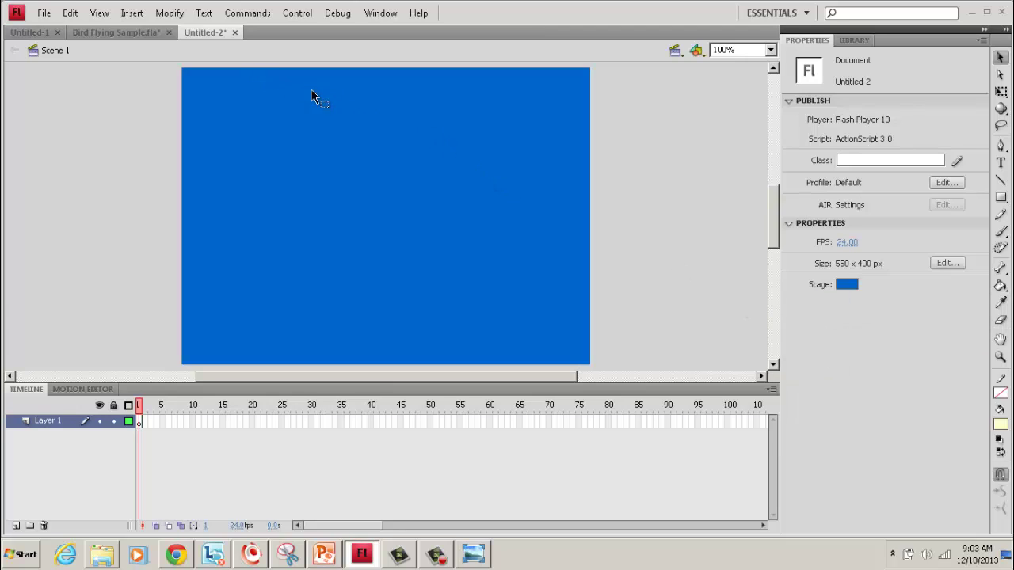
click(852, 41)
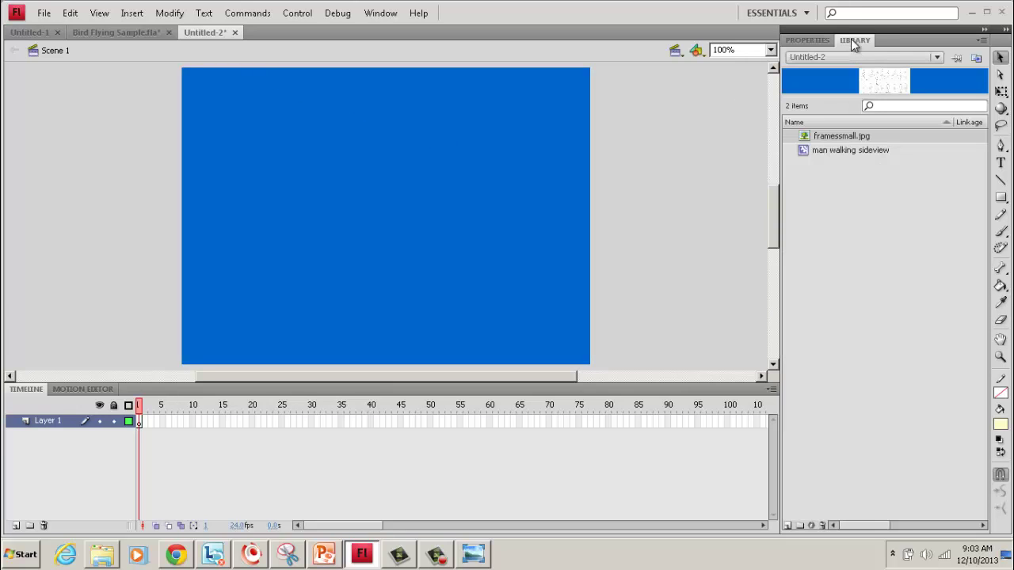
In the man walking sideview symbol, delete the sketch's white background fill.
double_click(809, 158)
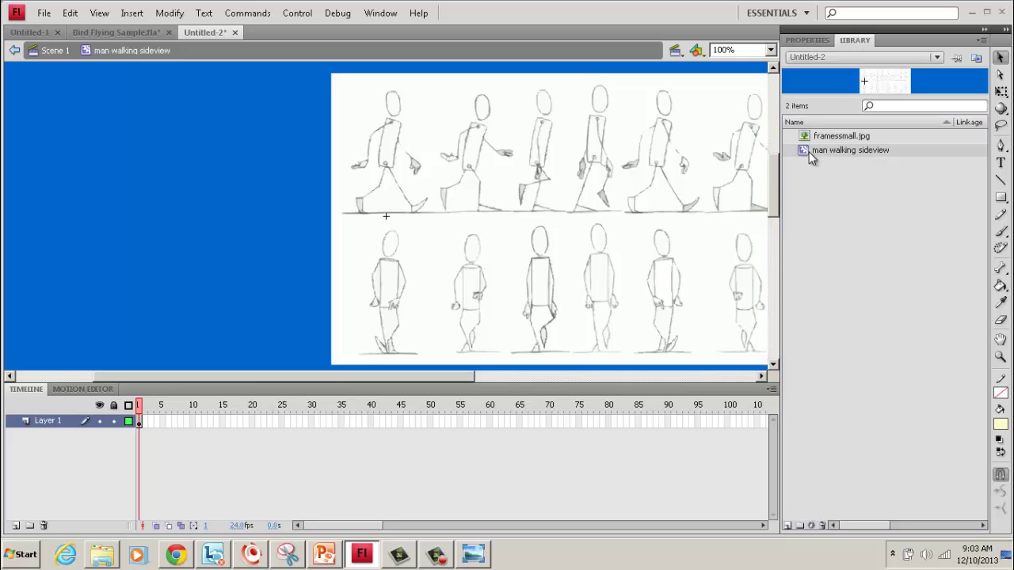
drag(462, 378, 554, 385)
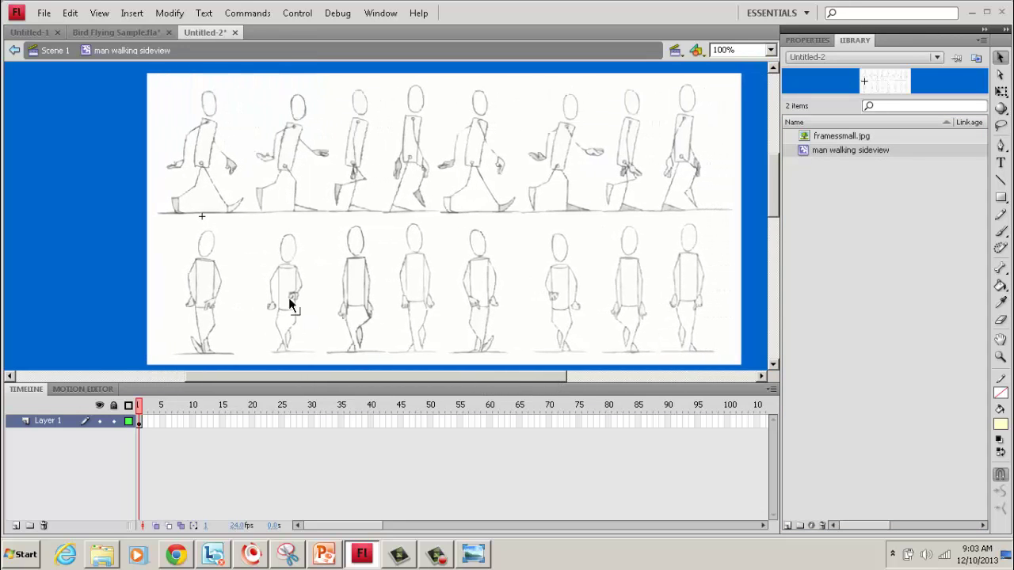
click(180, 247)
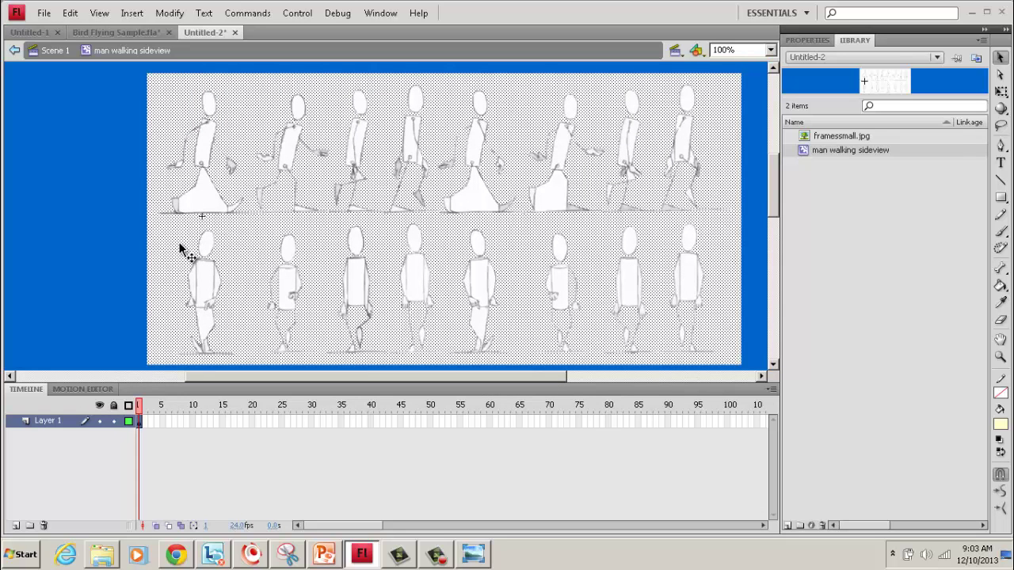
key(Delete)
Delete the lower row of figures and the leftover head fragments.
drag(134, 235, 111, 226)
drag(181, 254, 760, 373)
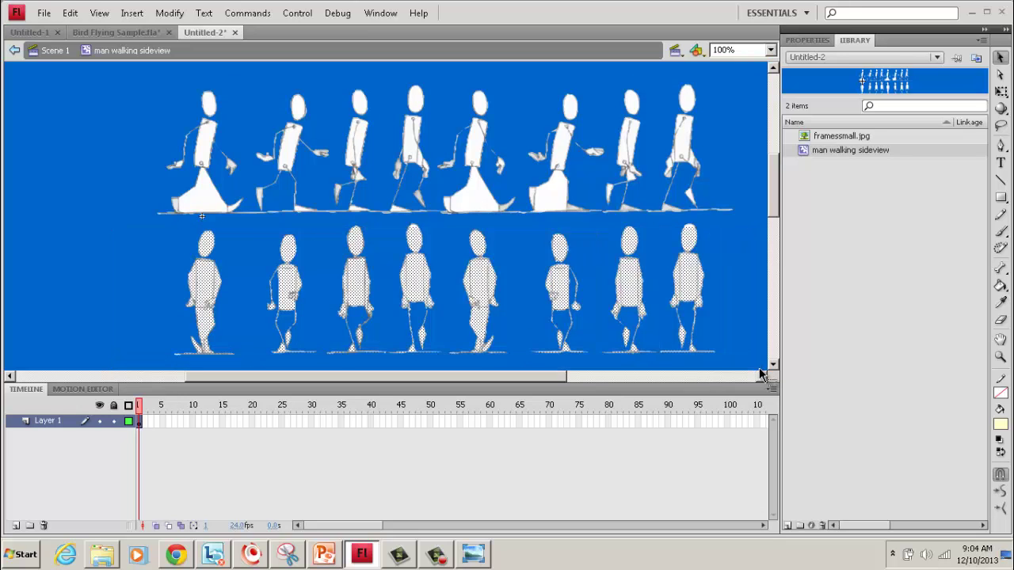
key(Delete)
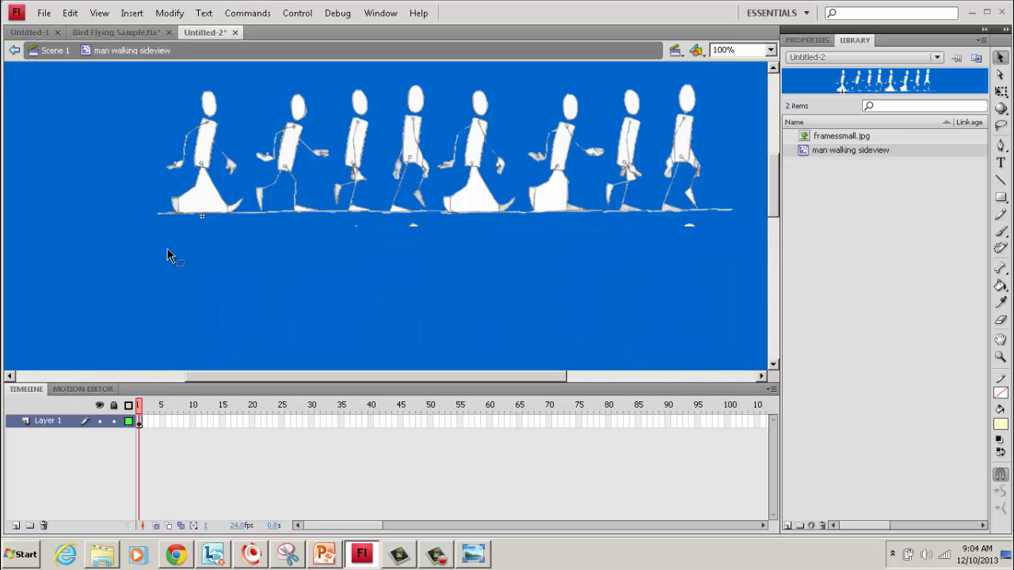
drag(142, 221, 748, 284)
key(Delete)
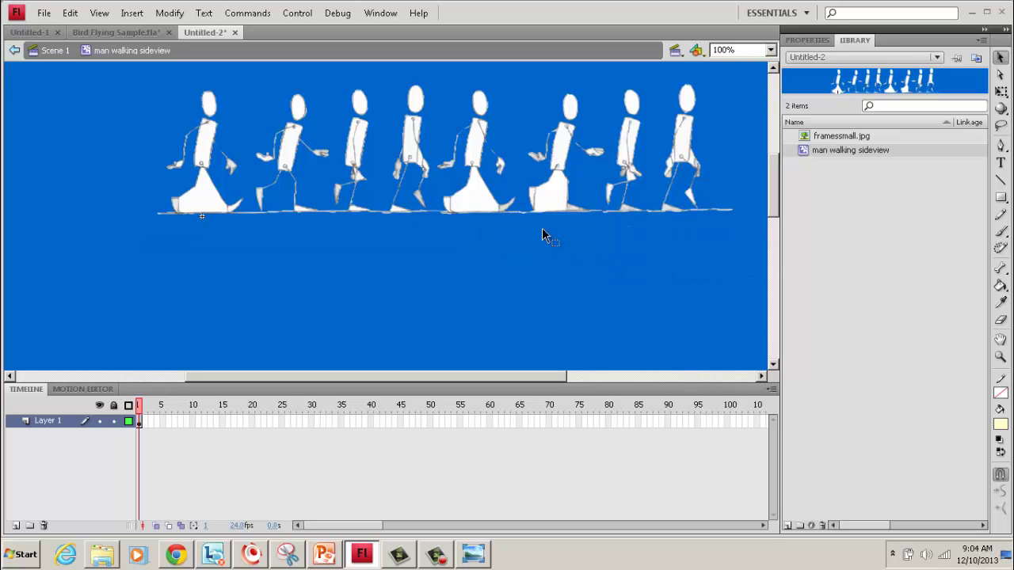
Delete the white fills under the fifth, sixth and first figures.
click(485, 202)
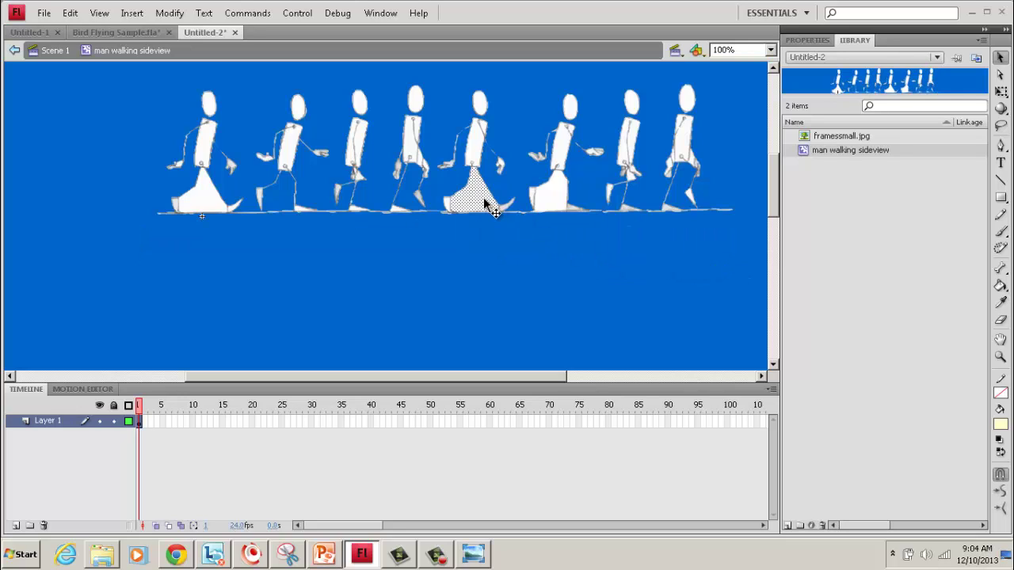
key(Delete)
click(549, 199)
key(Delete)
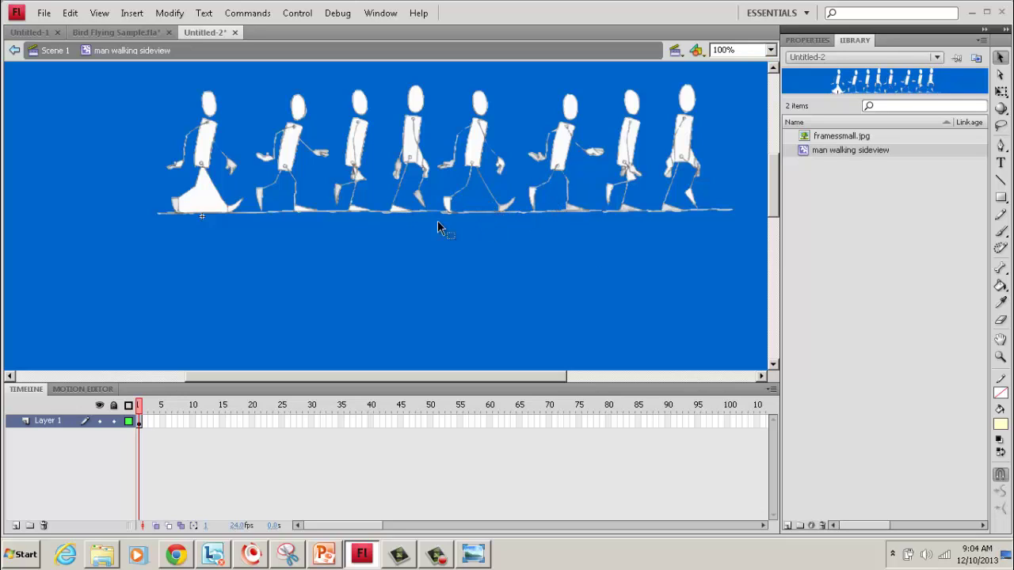
click(200, 202)
key(Delete)
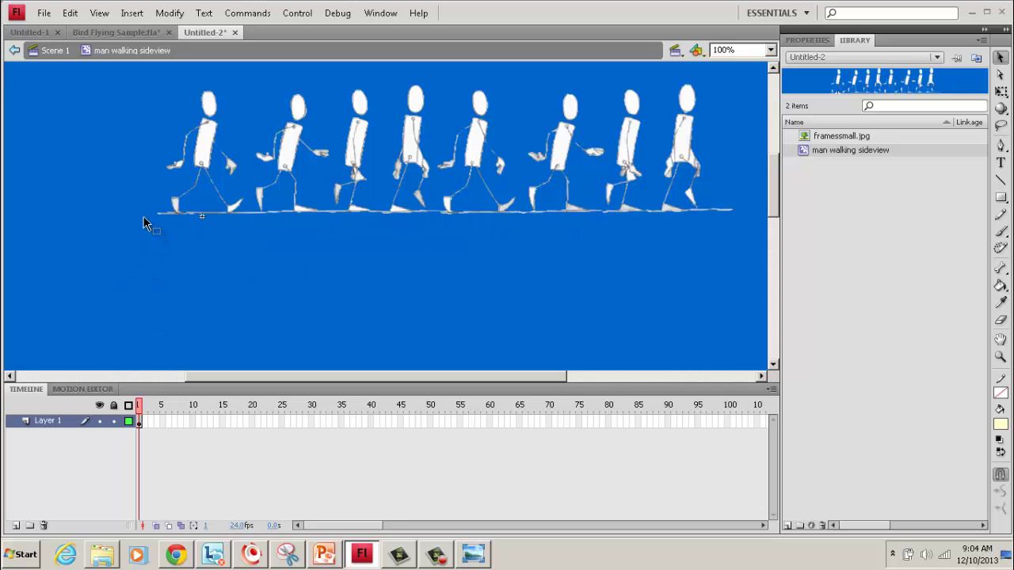
Delete the ground line under the walkers and erase its leftover pieces.
mouse_move(141, 211)
mouse_down()
mouse_move(282, 230)
mouse_move(750, 231)
mouse_up()
key(Delete)
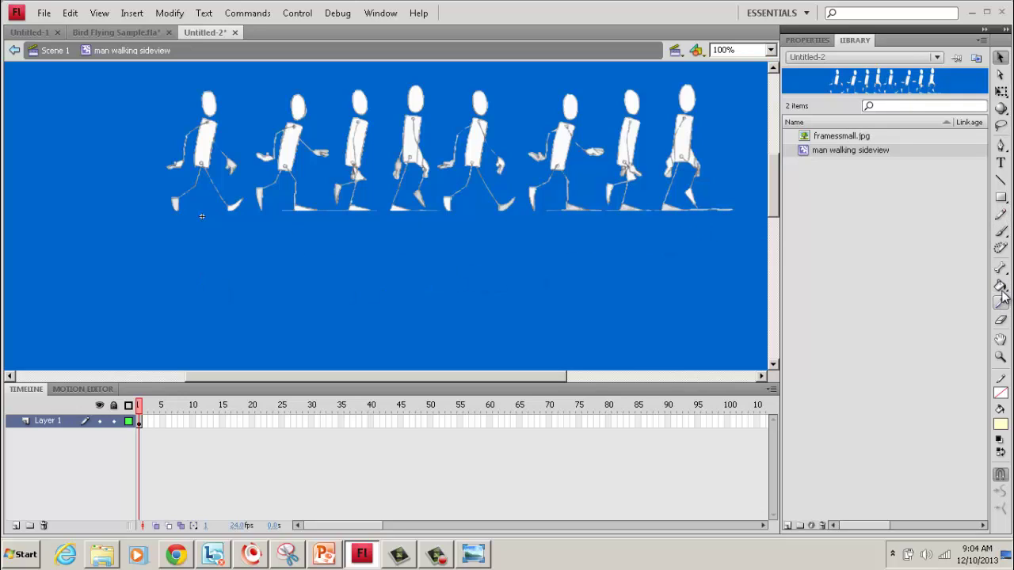
click(1000, 320)
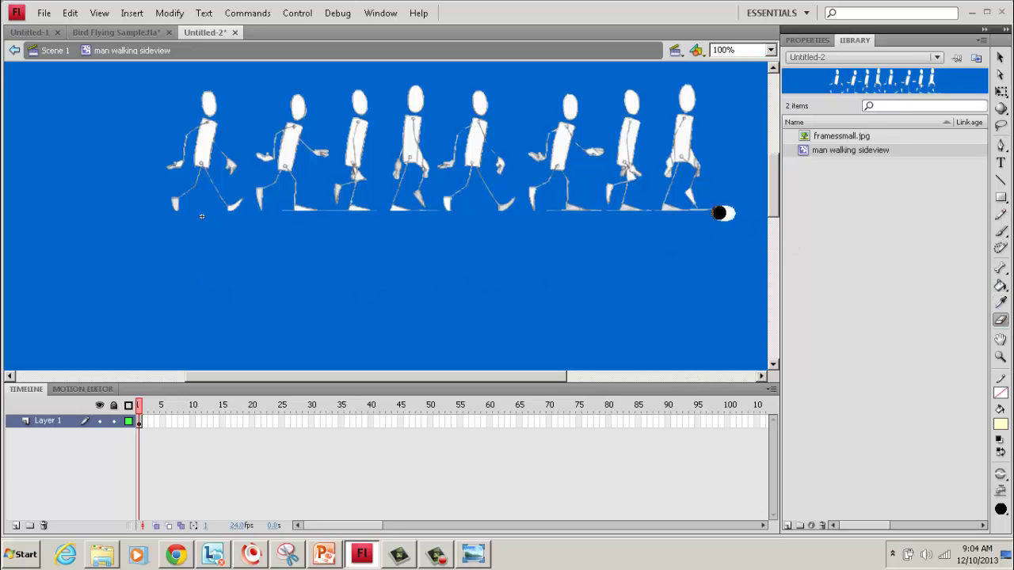
drag(717, 212, 691, 217)
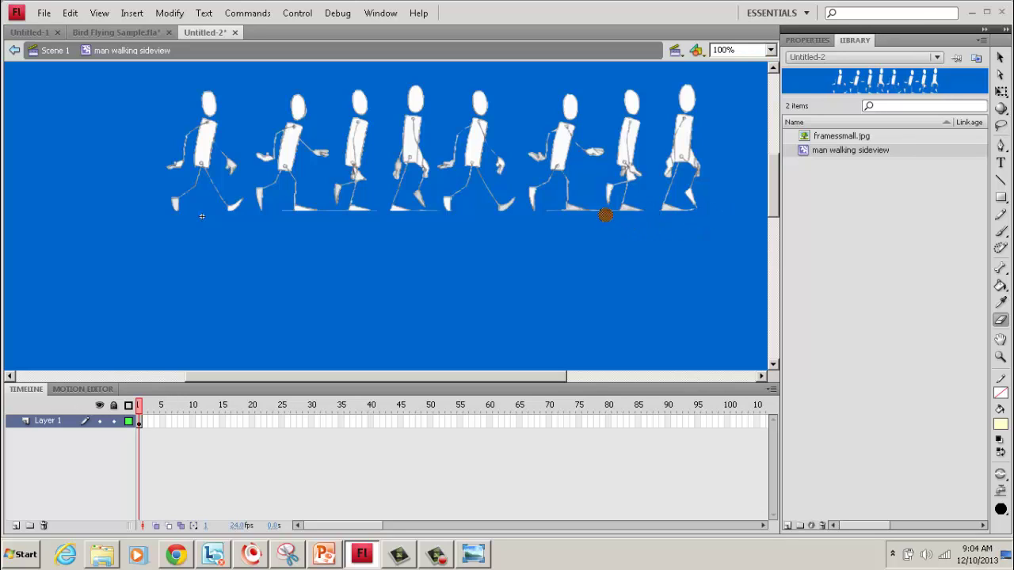
drag(611, 212, 590, 214)
mouse_move(437, 213)
mouse_down()
mouse_move(330, 211)
mouse_move(315, 221)
mouse_up()
key(F10)
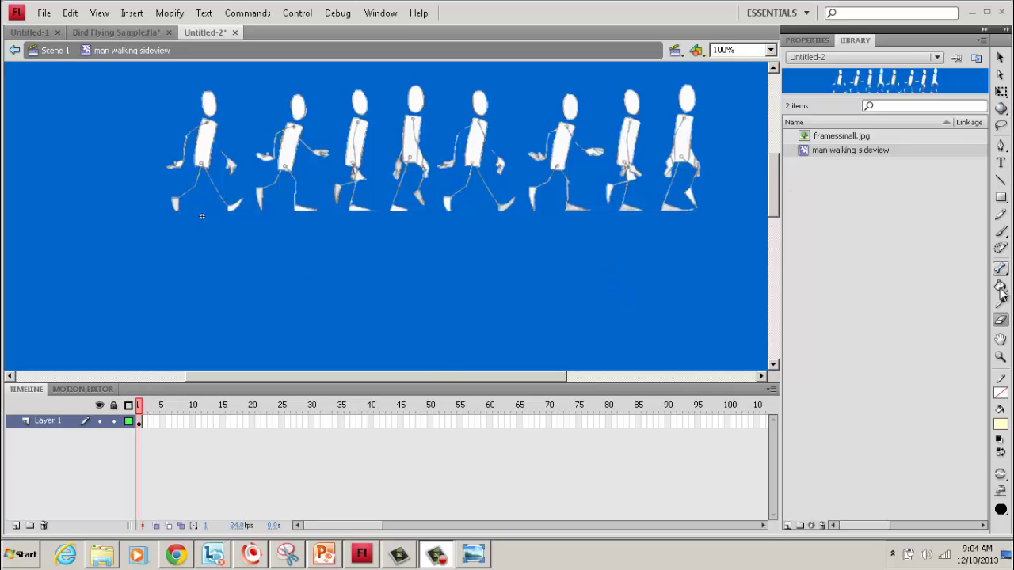
Zoom in and delete the stray fragments by the third figure's arm and second figure's hand.
click(1000, 357)
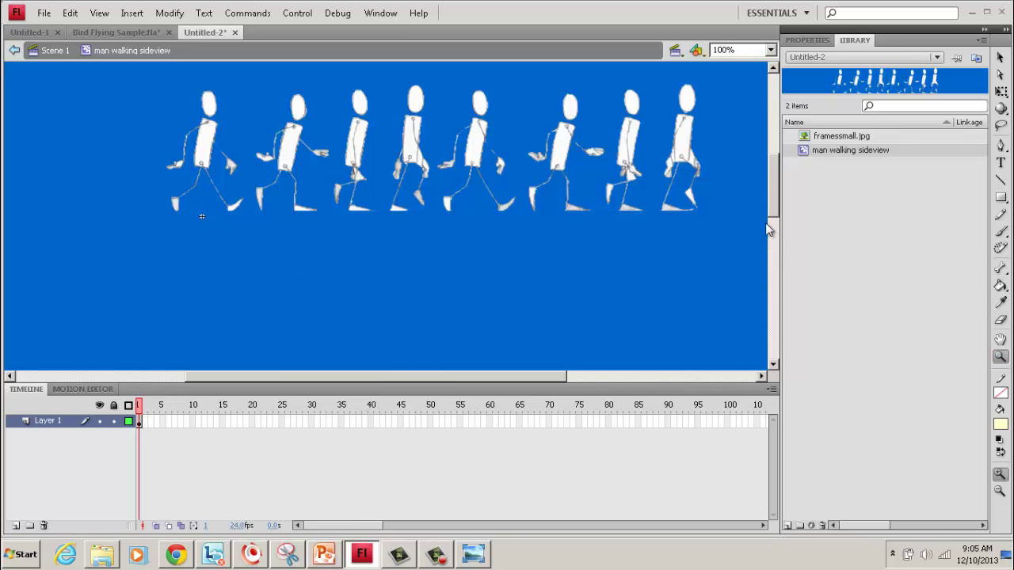
click(693, 164)
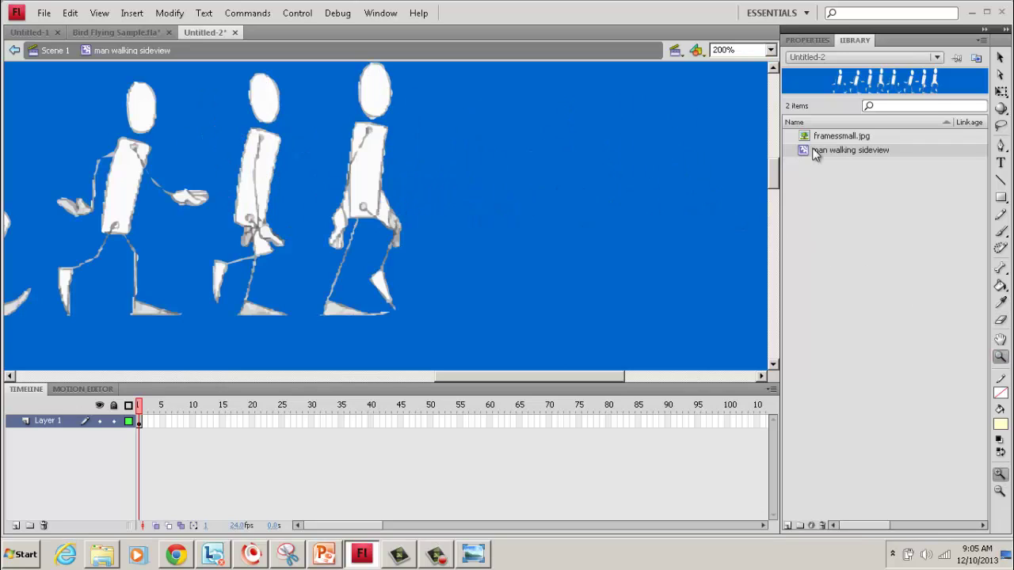
key(v)
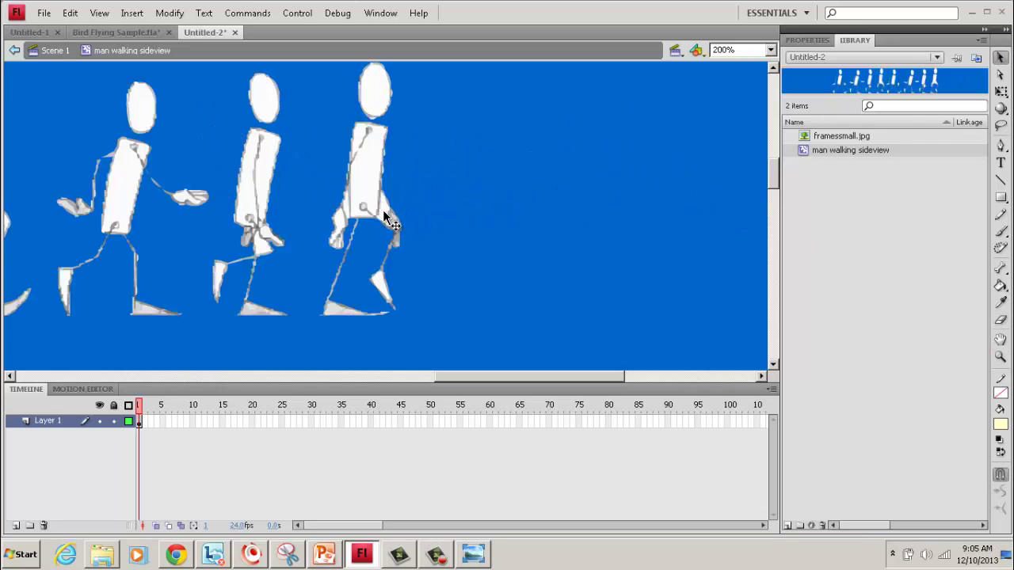
click(384, 212)
key(Delete)
click(263, 247)
key(Delete)
Scroll along the row and delete the stray fragment on a figure's leg.
drag(452, 375, 423, 376)
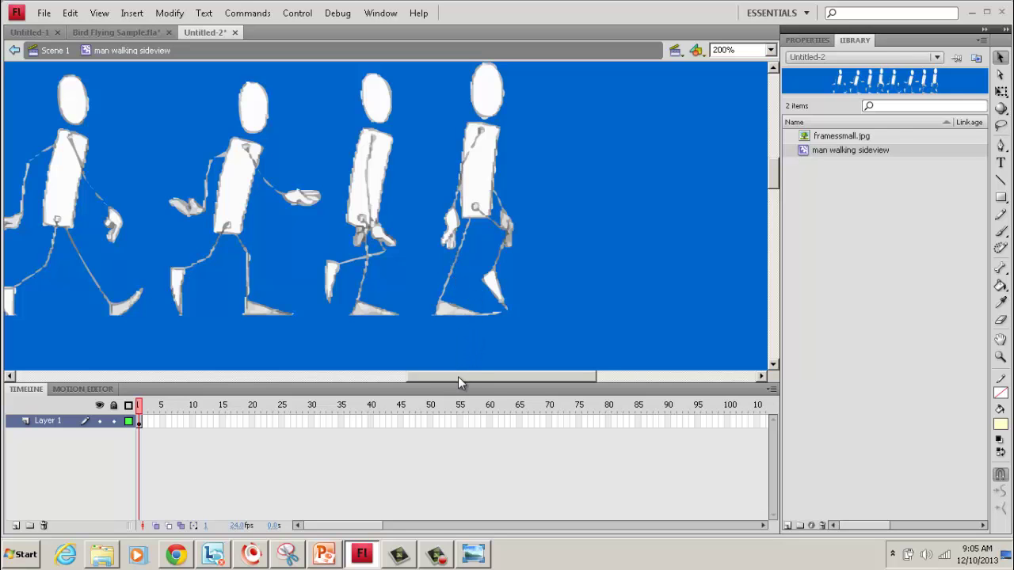
drag(457, 376, 372, 378)
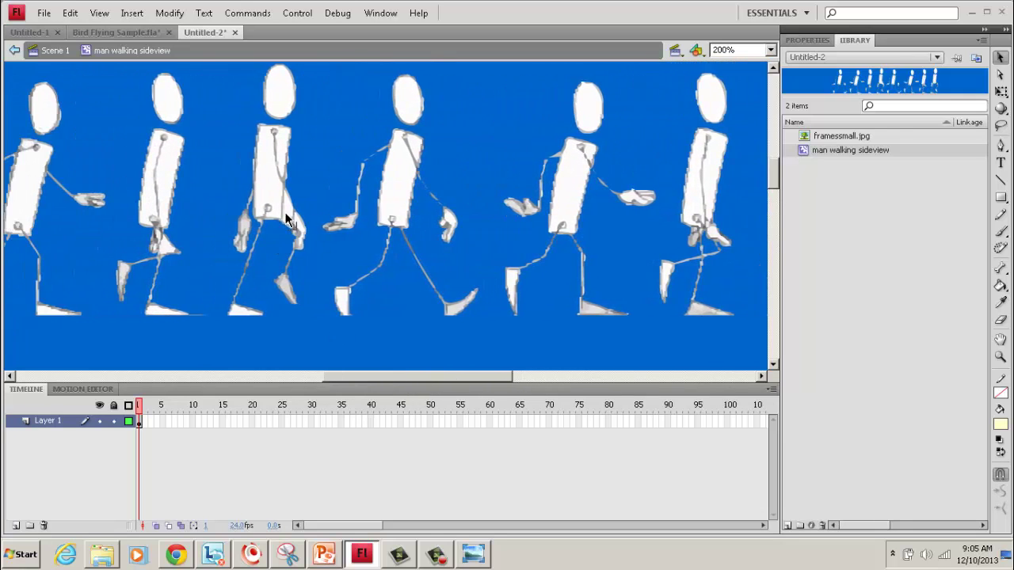
click(290, 229)
key(Delete)
drag(366, 380, 287, 386)
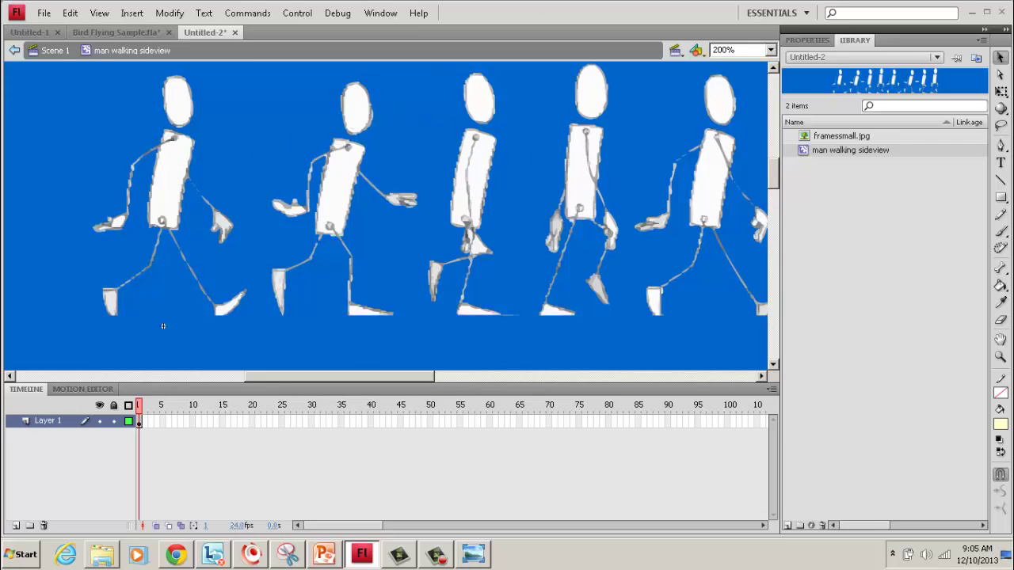
key(F10)
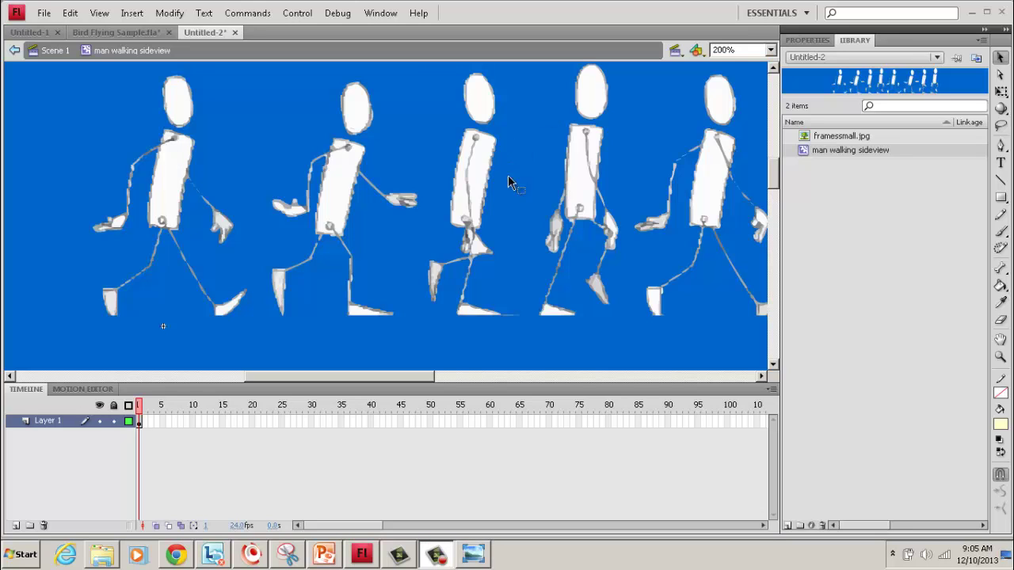
click(1001, 231)
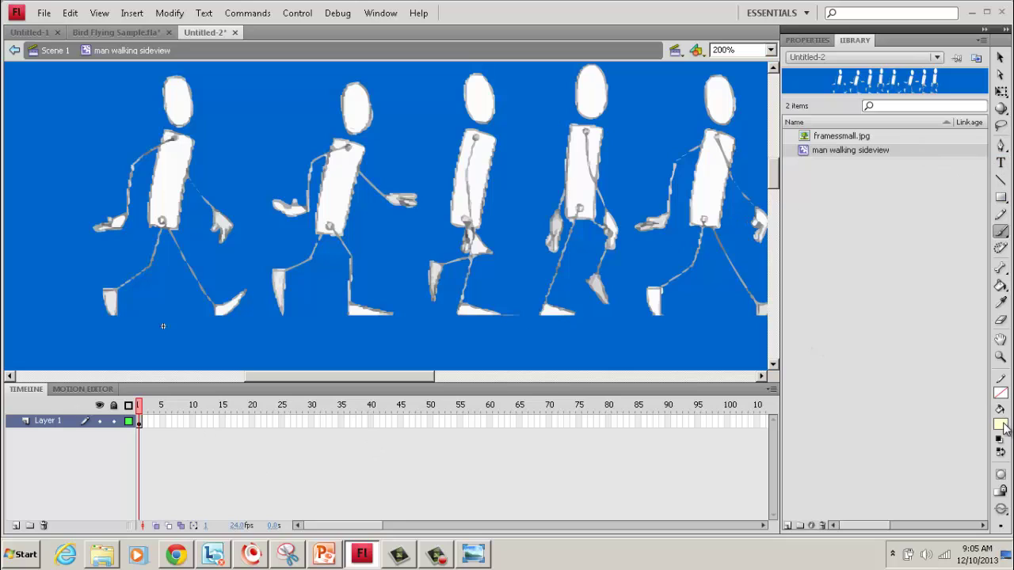
Check the fill colour swatch and set the brush to its smallest size.
click(1001, 422)
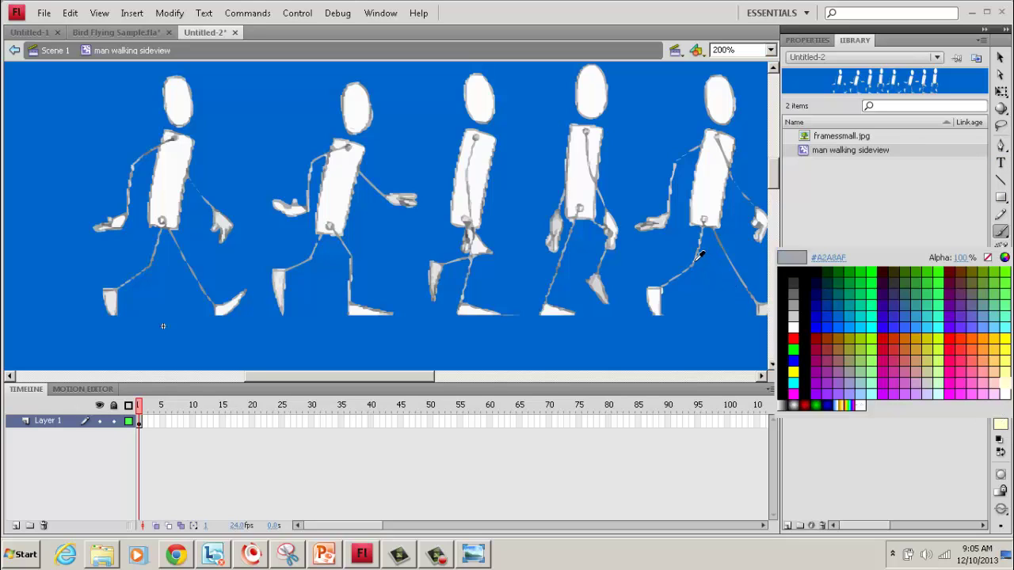
key(Escape)
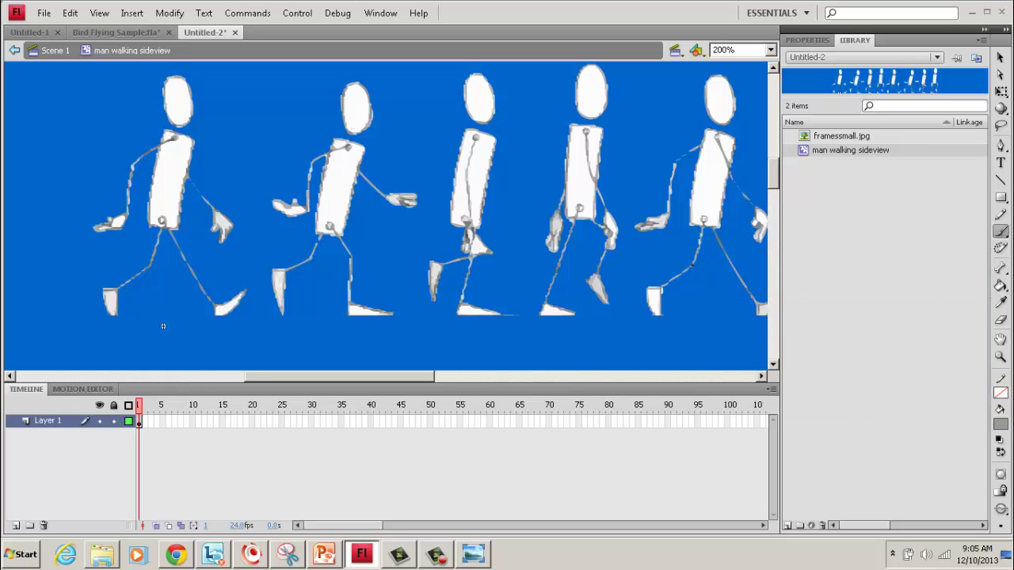
click(1000, 525)
click(962, 420)
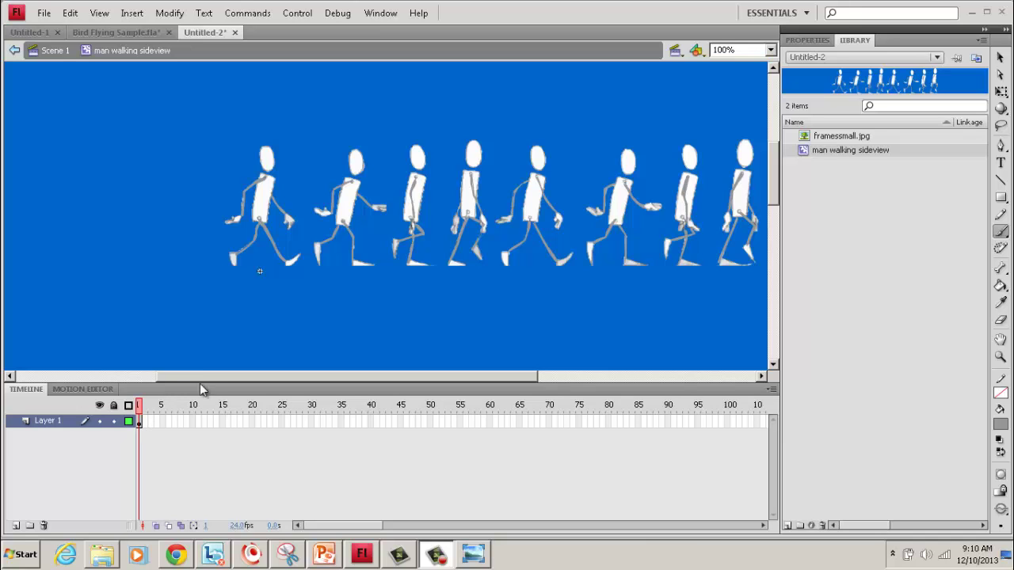
Turn Layer 1's frames 2 through 15 into keyframes.
drag(208, 376, 250, 377)
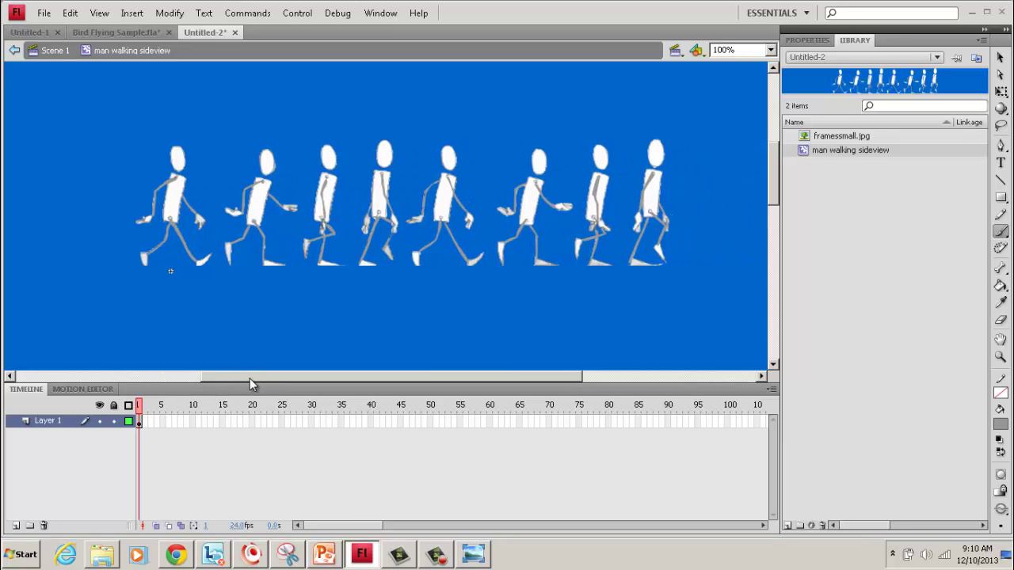
right_click(151, 421)
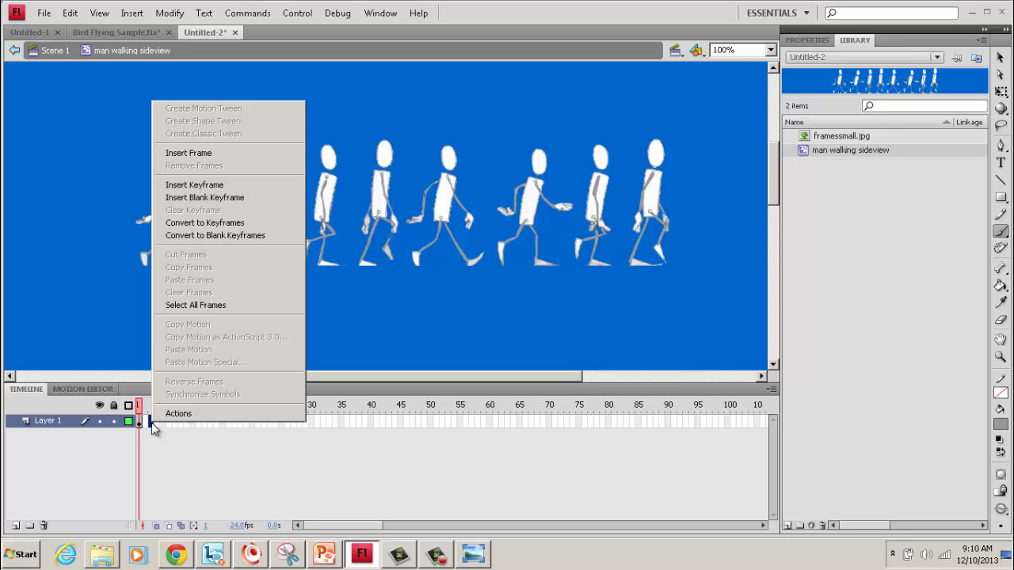
click(204, 186)
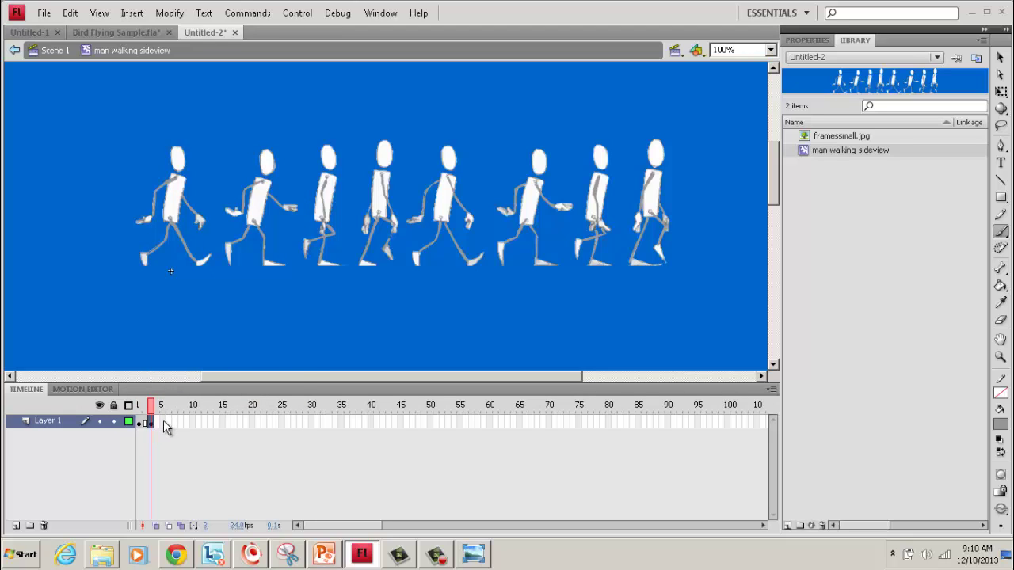
right_click(163, 420)
click(207, 184)
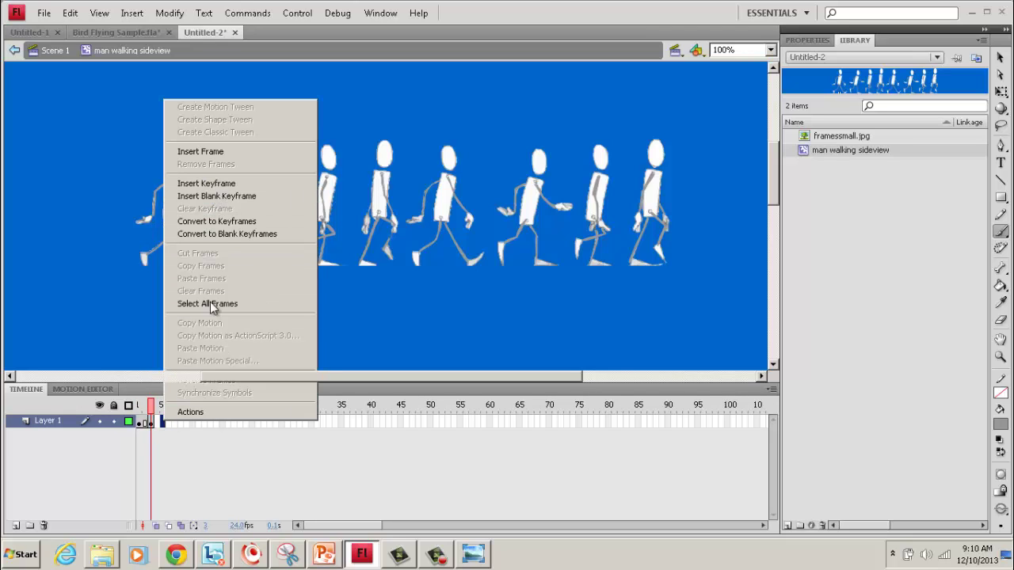
right_click(179, 422)
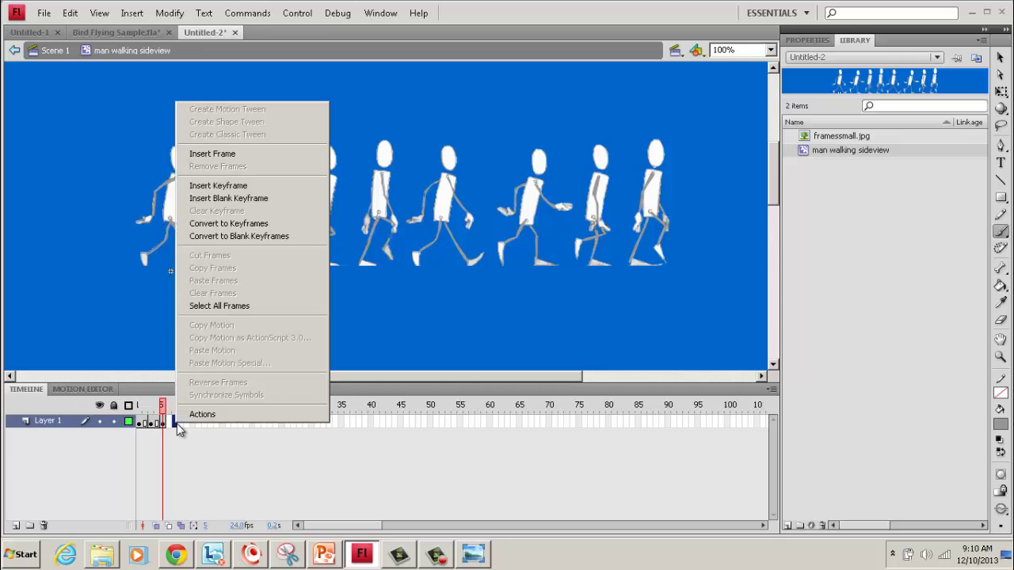
click(249, 198)
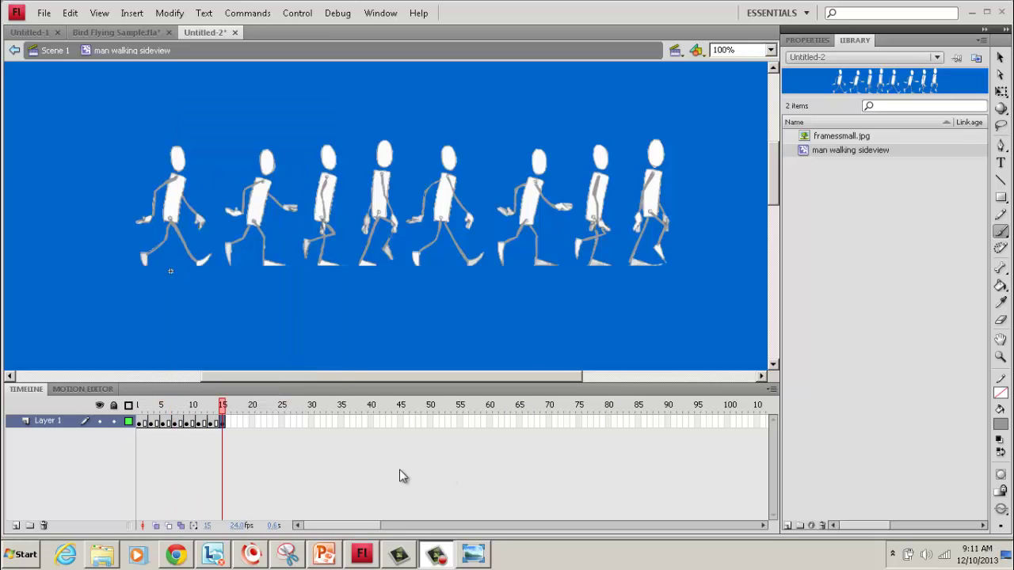
Insert a frame at frame 16 and step through the frames to check them.
click(227, 424)
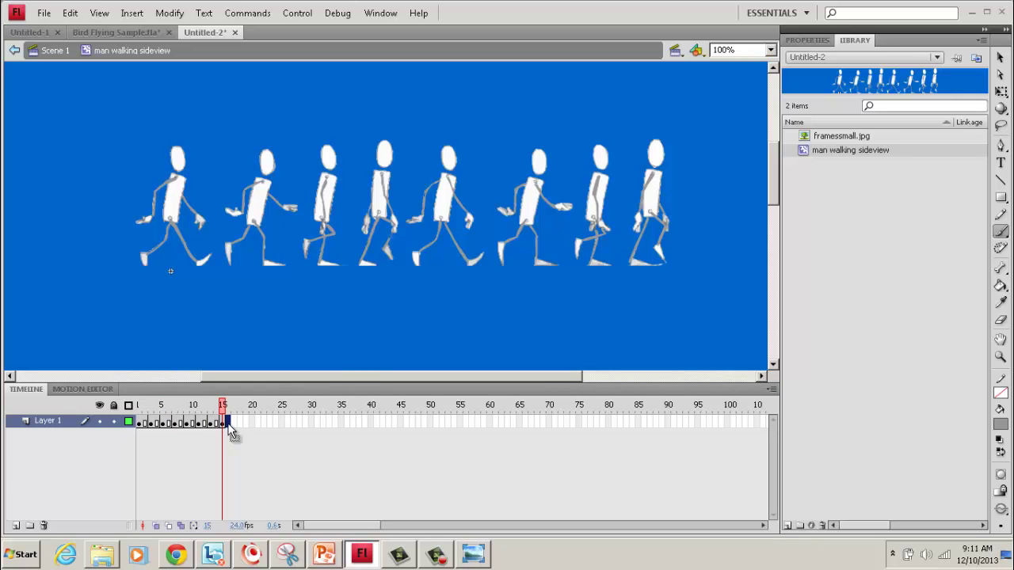
right_click(229, 426)
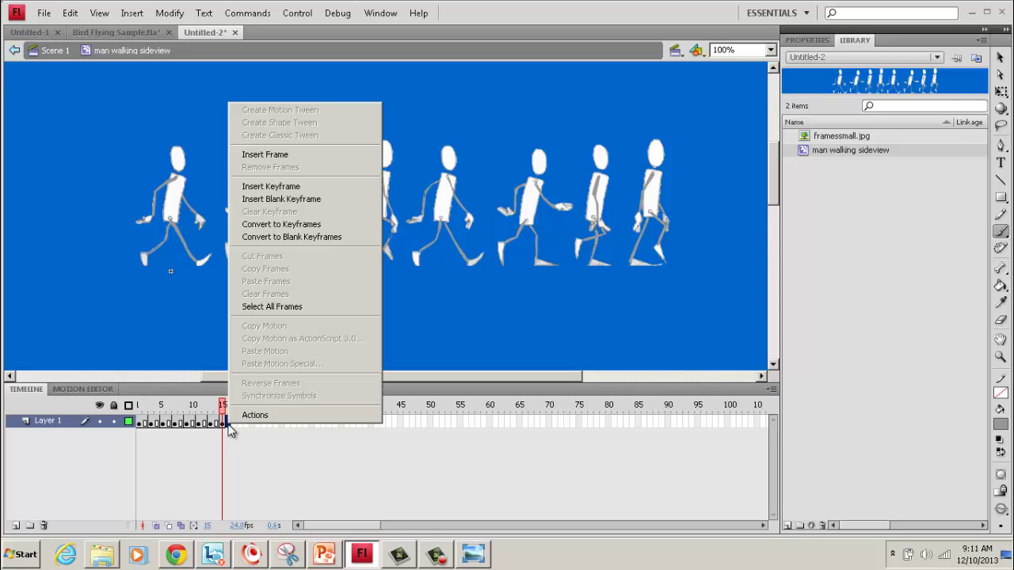
click(281, 156)
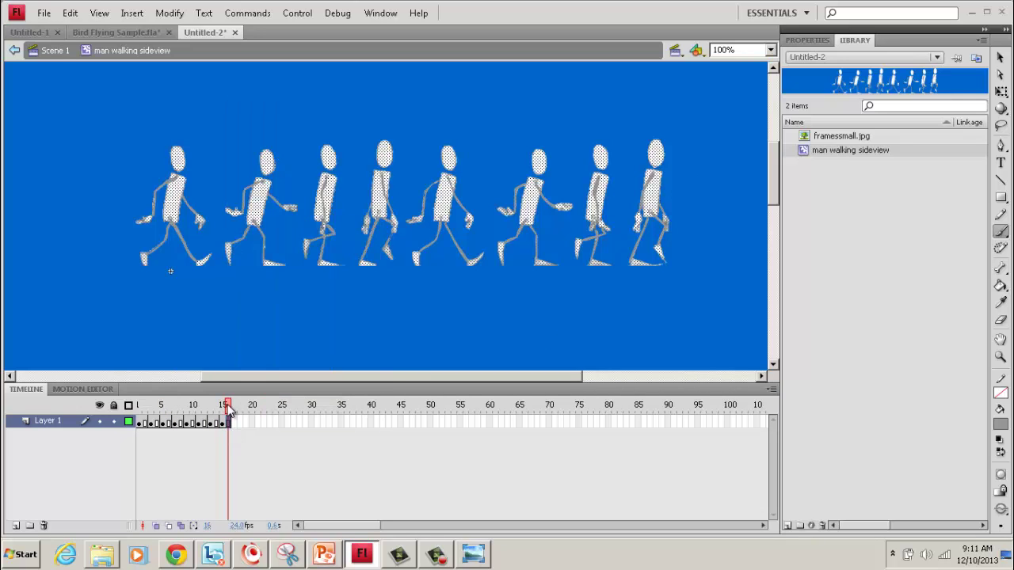
key(comma)
key(comma)
key(period)
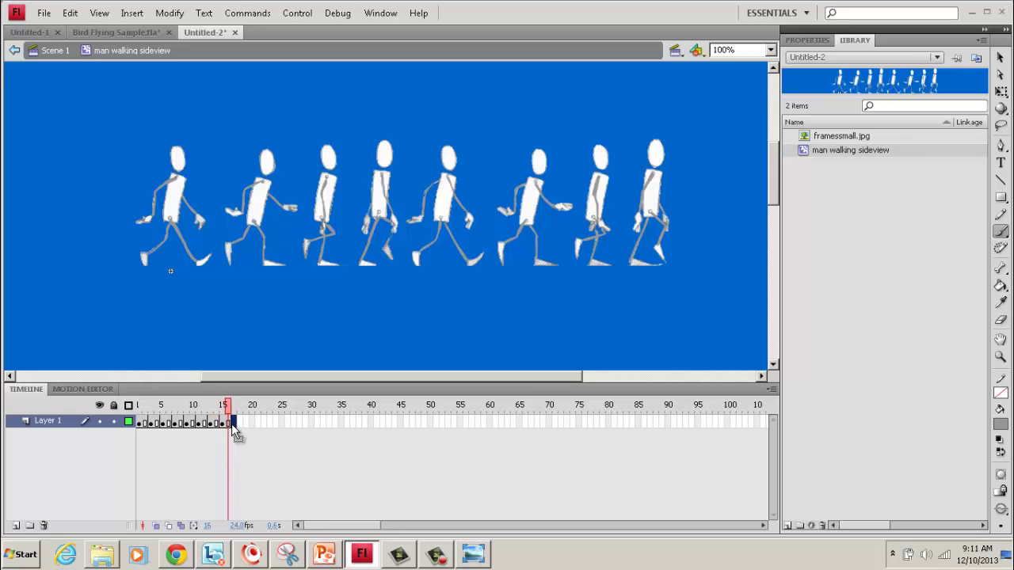
click(232, 423)
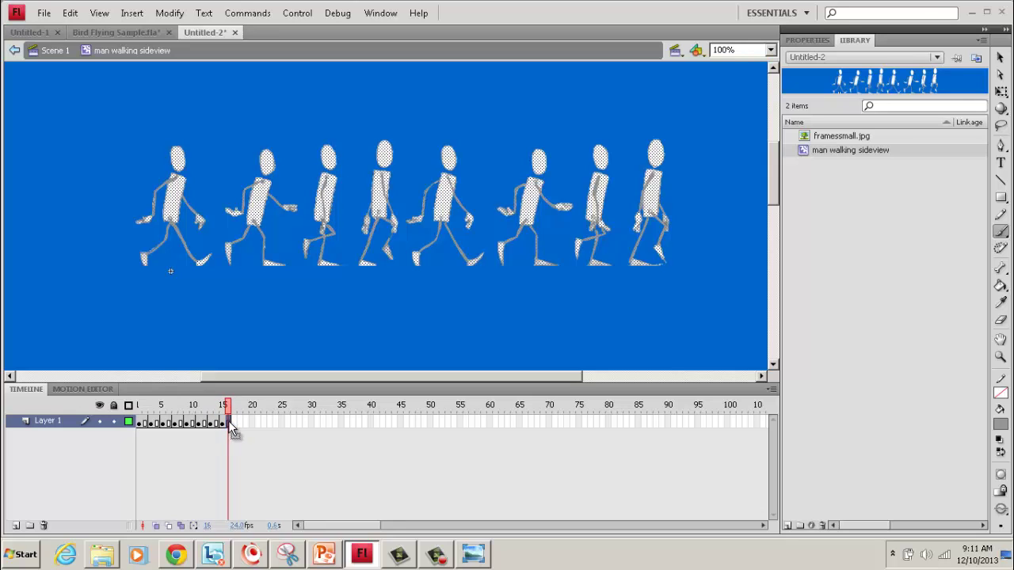
click(139, 422)
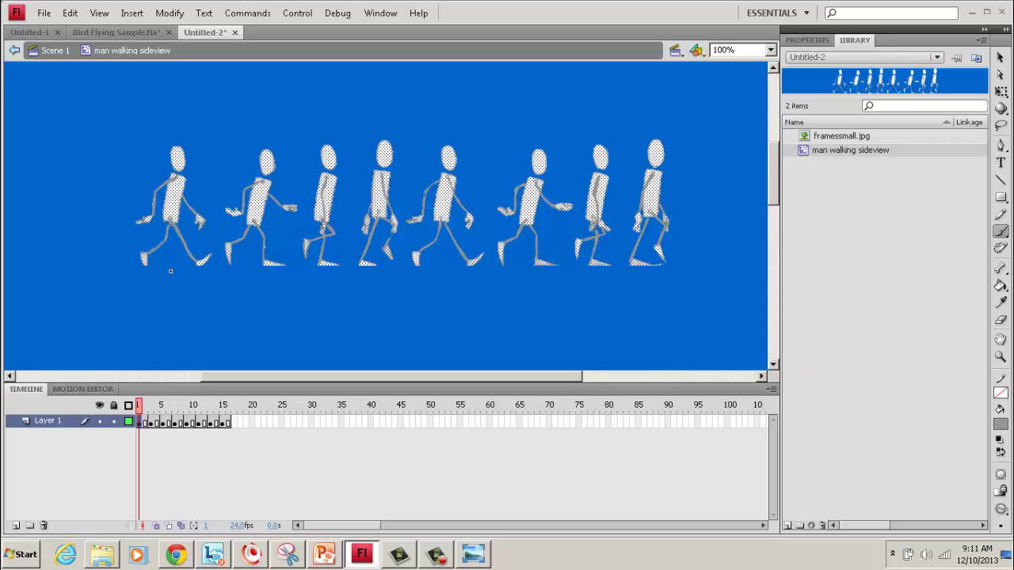
Marquee-select the seven figures right of the first in frame 1 and delete them.
click(999, 58)
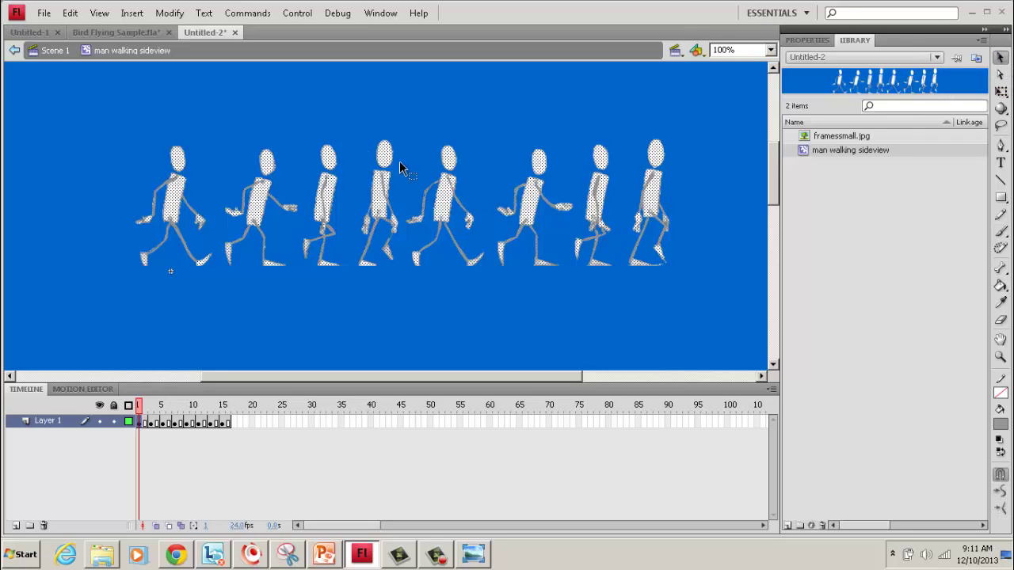
drag(690, 123, 218, 294)
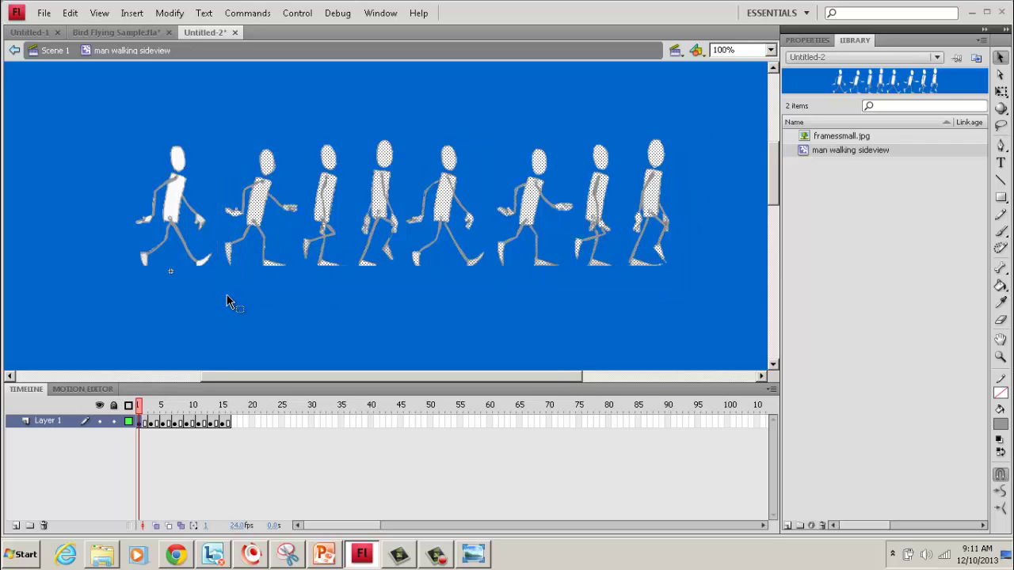
key(Delete)
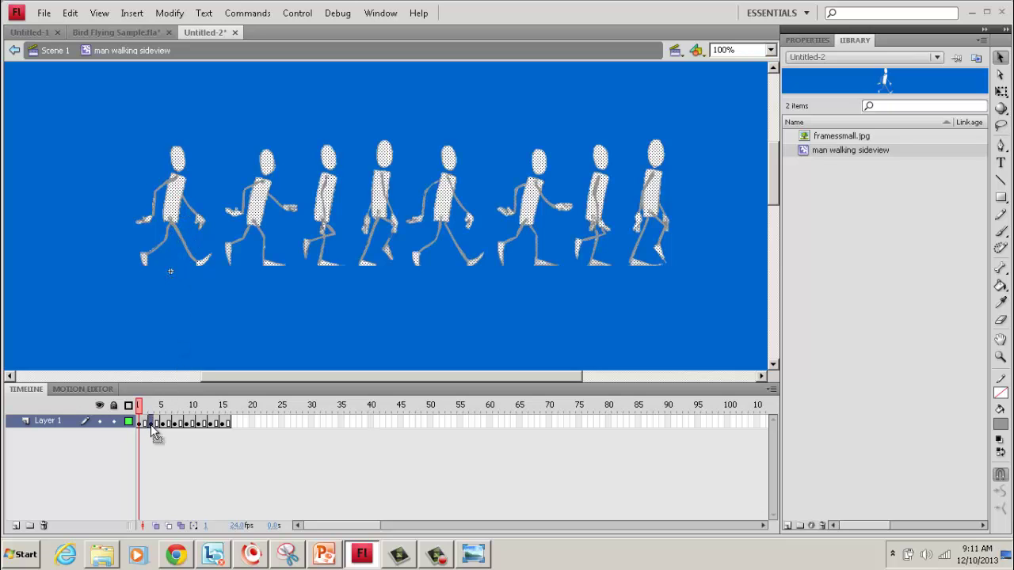
Delete the extra figures on frame 5 and drag the remaining one left toward the start.
drag(111, 110, 219, 300)
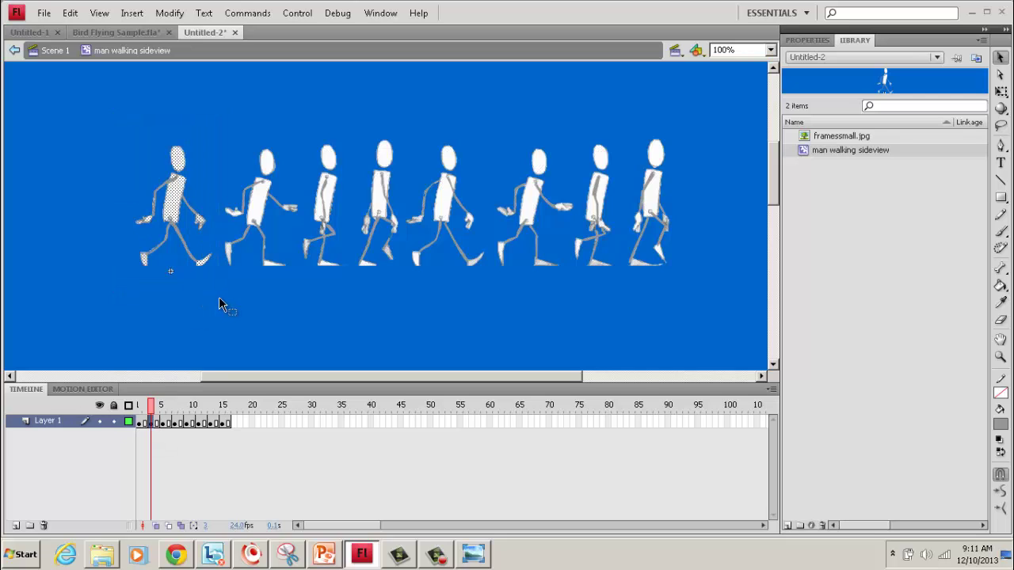
key(Delete)
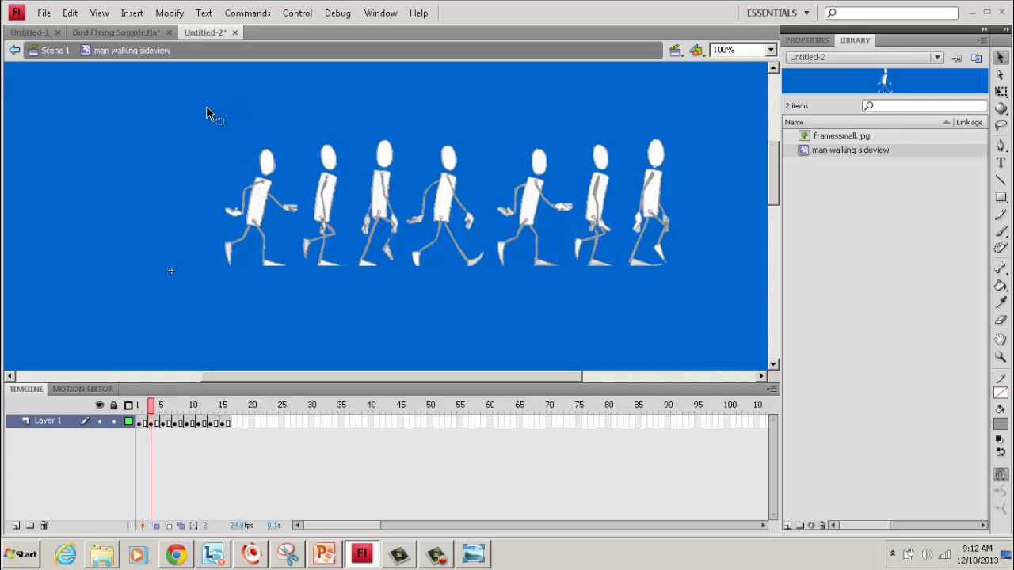
drag(309, 103, 721, 312)
key(Delete)
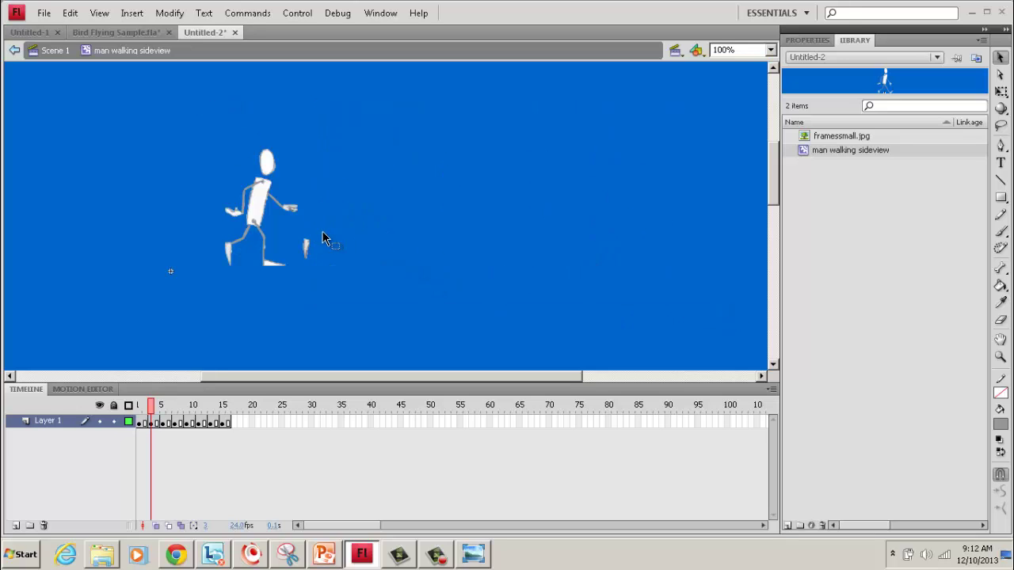
key(Delete)
drag(180, 112, 362, 287)
drag(260, 212, 178, 211)
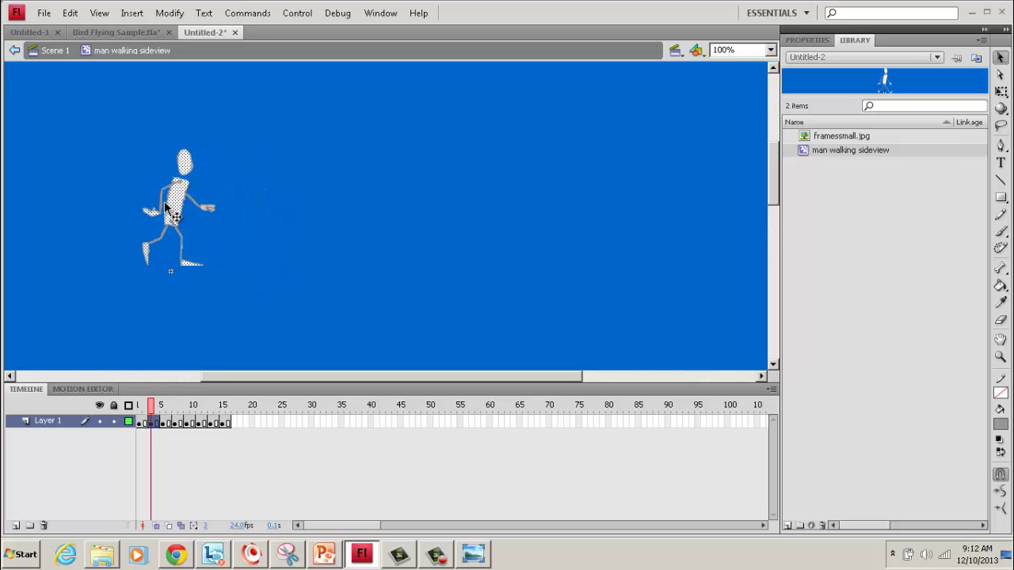
click(350, 252)
With onion skinning on, clear the seven extra poses and Shift+Left-nudge the last into line.
click(181, 525)
click(163, 421)
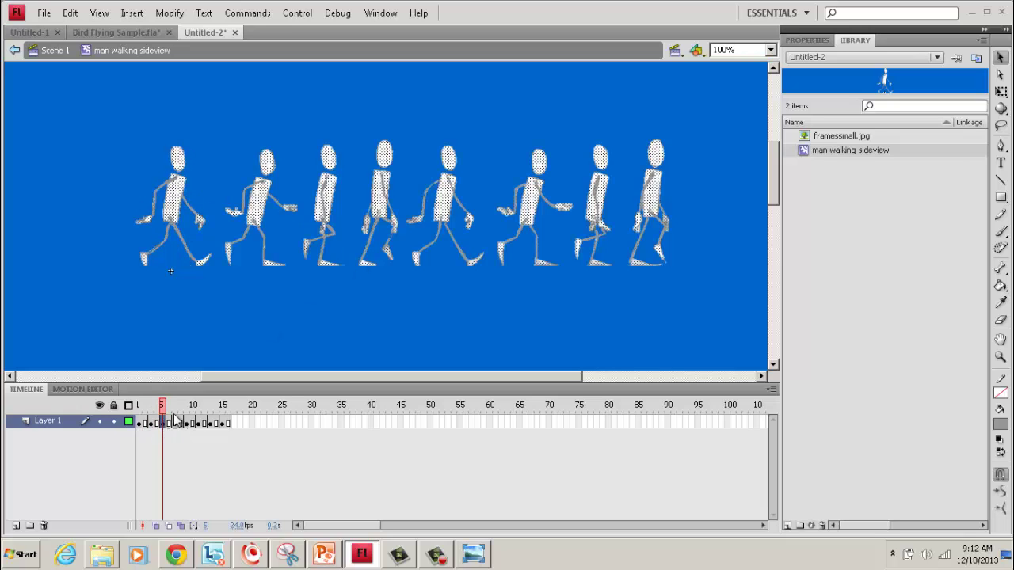
drag(109, 118, 302, 303)
key(Delete)
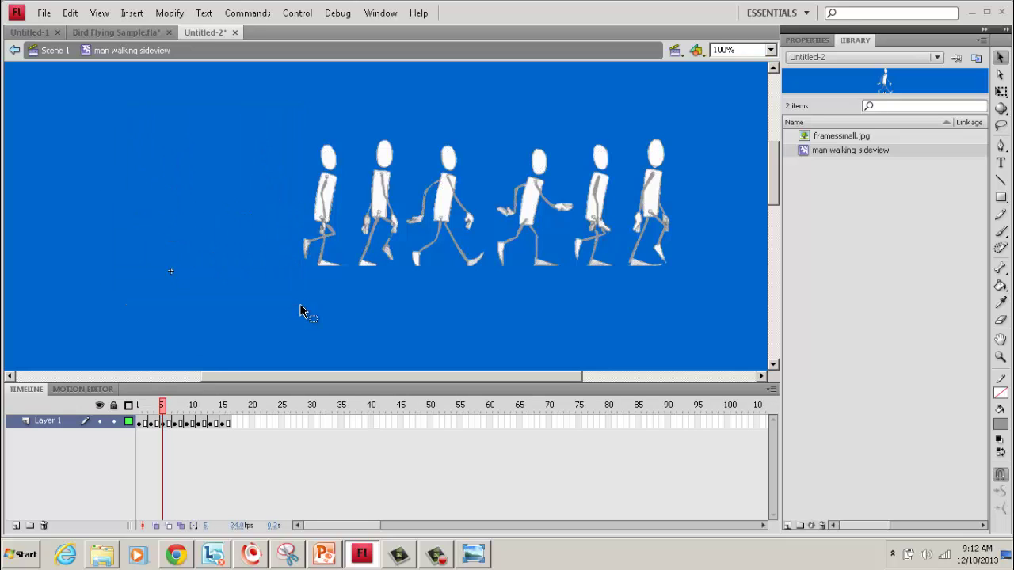
drag(358, 111, 705, 288)
key(Delete)
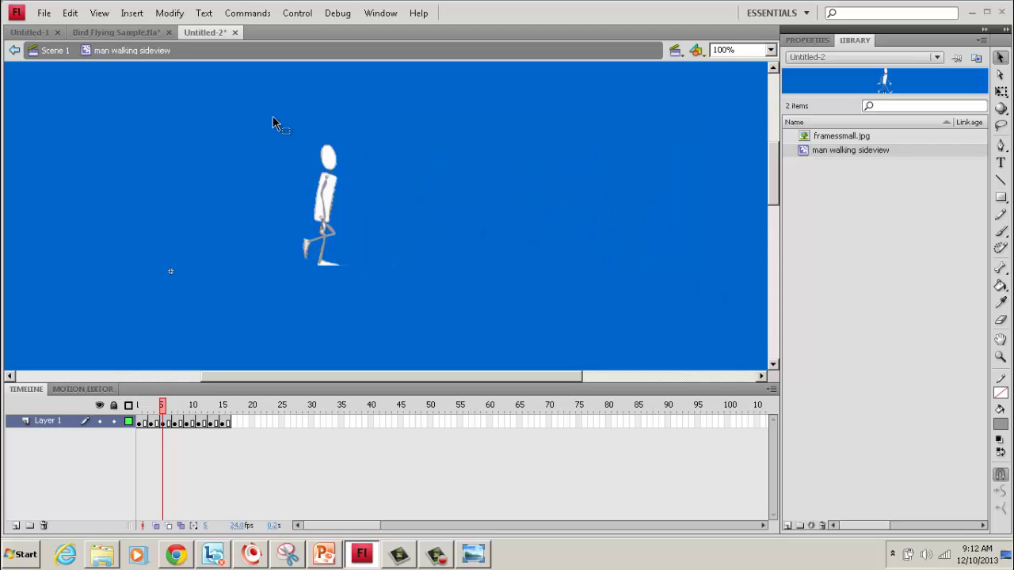
drag(273, 118, 431, 297)
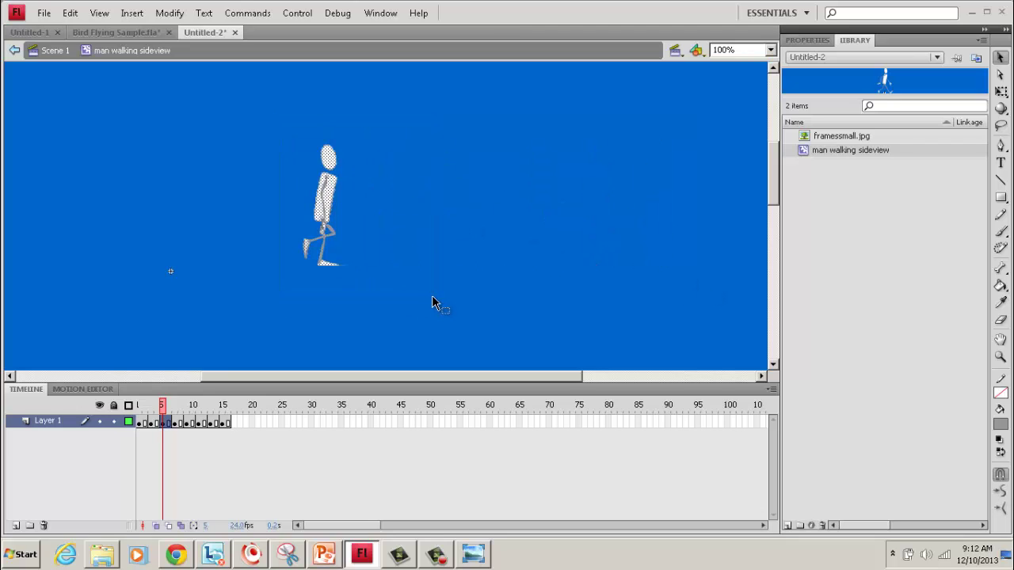
key(shift+Left)
key(shift+Left)
key(shift+Left)
key(shift+Left)
key(shift+Left)
key(shift+Left)
key(shift+Left)
key(shift+Left)
key(shift+Left)
key(shift+Left)
key(shift+Left)
key(shift+Left)
key(shift+Left)
key(shift+Left)
key(shift+Left)
key(shift+Left)
key(shift+Left)
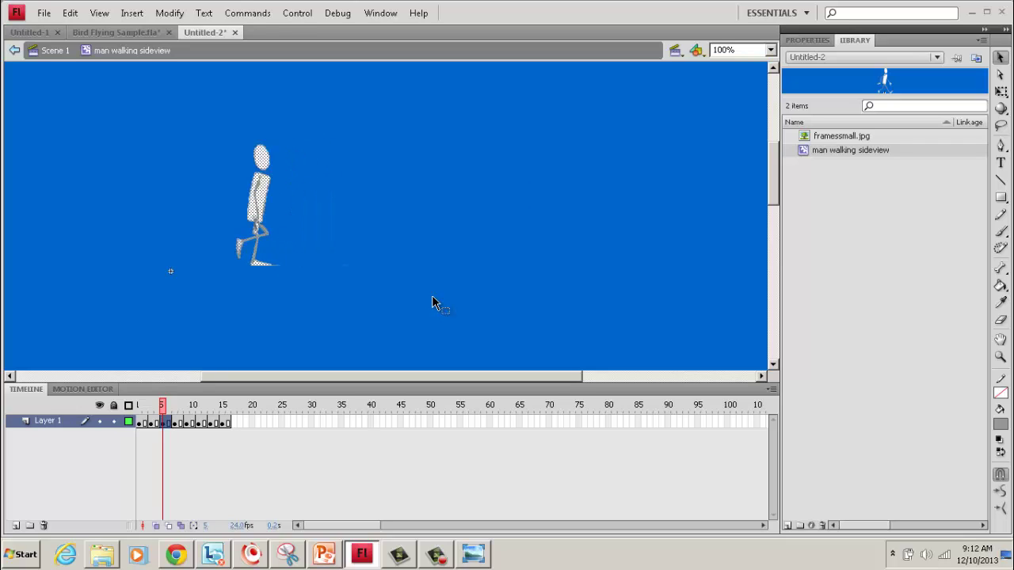
key(shift+Left)
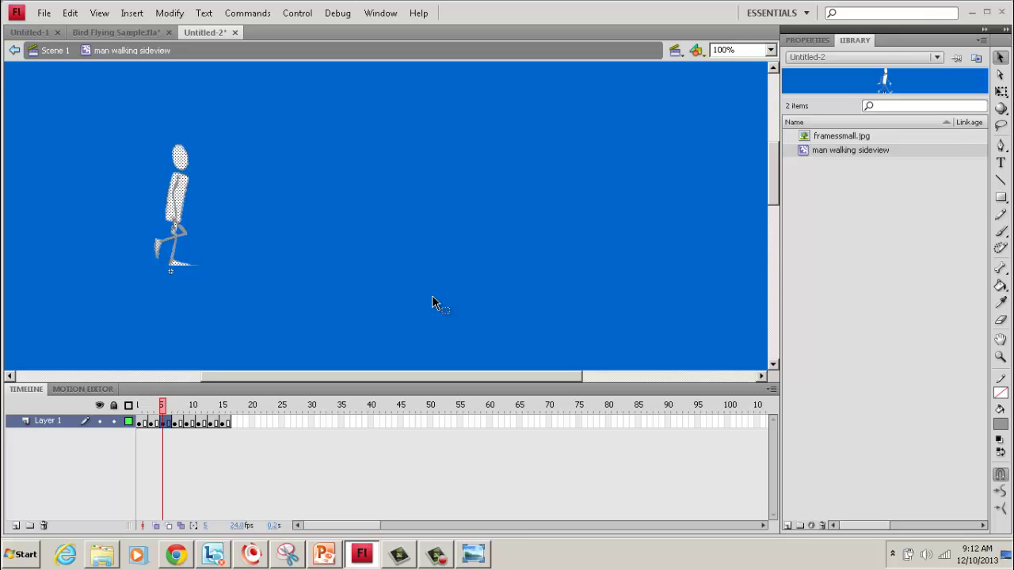
click(432, 296)
click(173, 423)
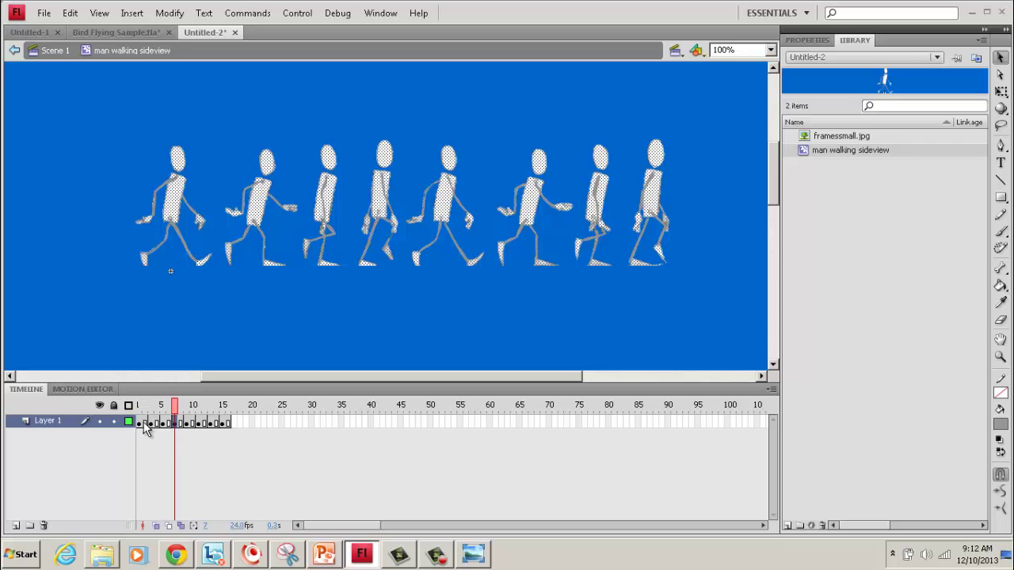
On frame 7, delete the seven extra poses and shift the remaining one left to the start.
drag(104, 91, 350, 294)
key(Delete)
drag(409, 107, 719, 321)
key(Delete)
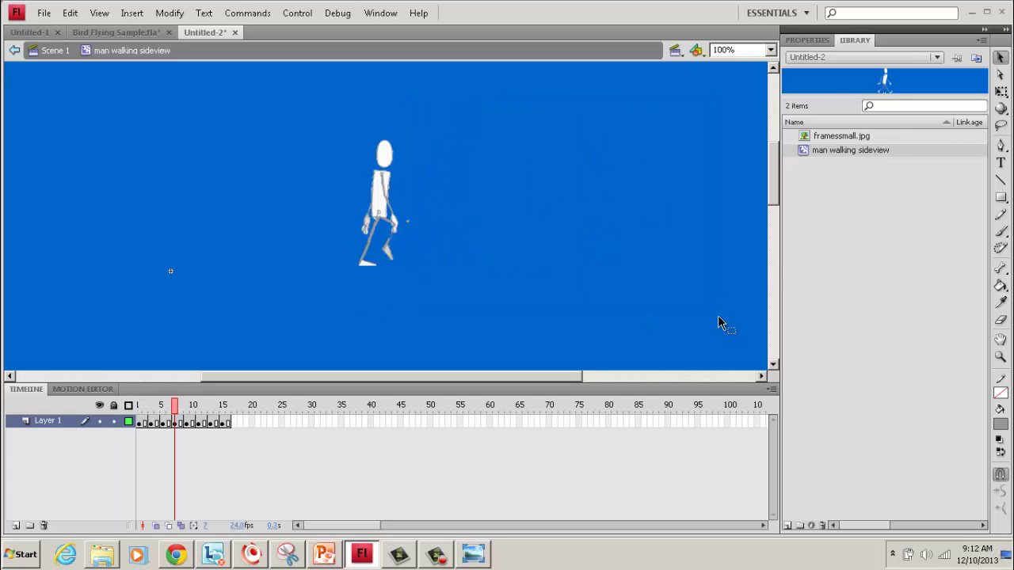
key(ctrl+a)
key(shift+Left)
key(shift+Left)
key(shift+Left)
key(shift+Left)
key(shift+Left)
key(shift+Left)
key(shift+Left)
key(shift+Left)
key(shift+Left)
key(shift+Left)
key(shift+Left)
key(shift+Left)
key(shift+Left)
key(shift+Left)
key(shift+Left)
key(shift+Left)
key(shift+Left)
key(shift+Left)
key(shift+Left)
key(shift+Left)
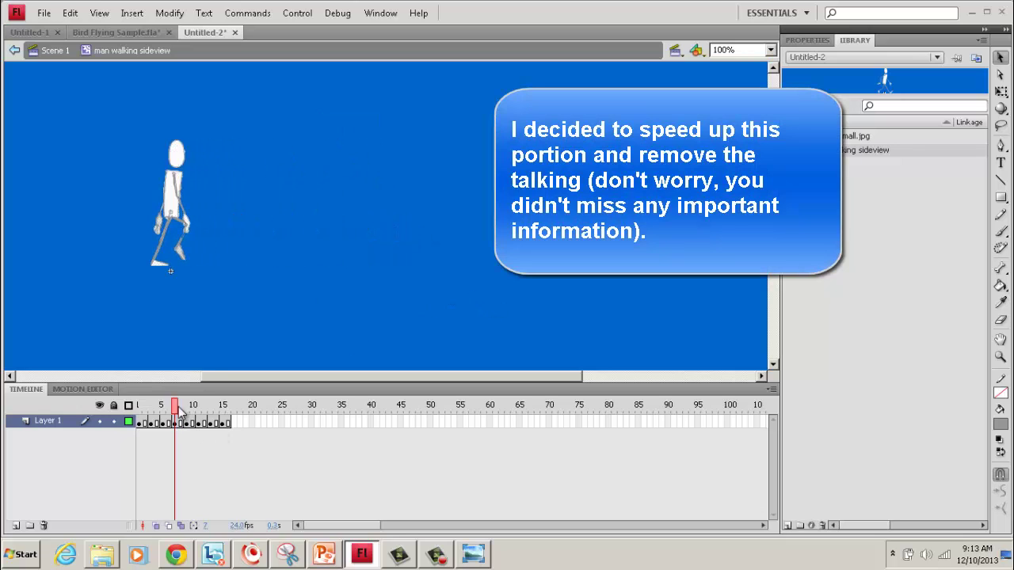
On frame 9, delete four extra poses and shift the remaining one to the start.
click(145, 430)
drag(100, 118, 405, 307)
key(Delete)
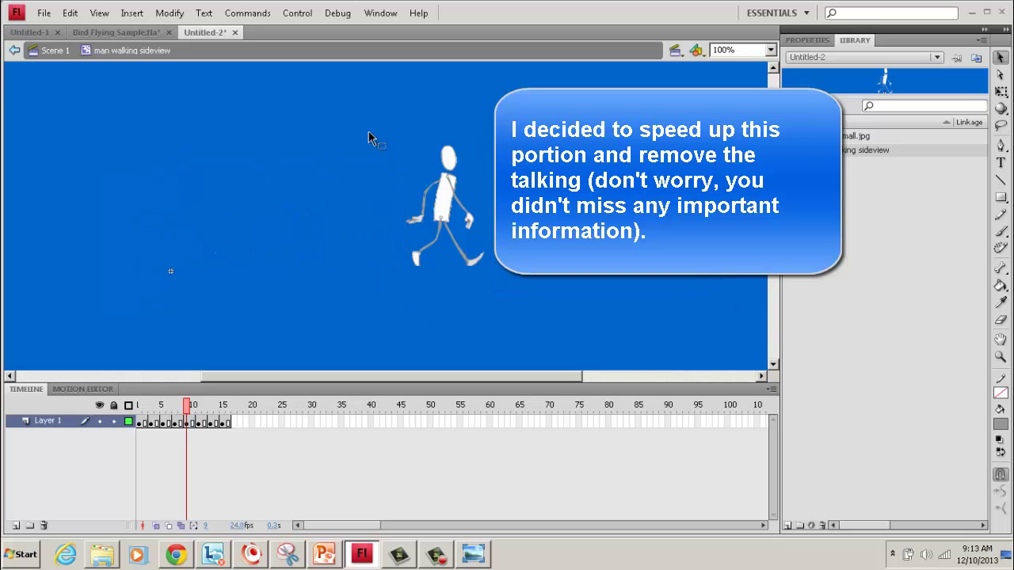
click(447, 227)
key(shift+Left)
key(shift+Left)
key(shift+Left)
key(shift+Left)
key(shift+Left)
key(shift+Left)
key(shift+Left)
key(shift+Left)
key(shift+Left)
key(shift+Left)
key(shift+Left)
key(shift+Left)
key(shift+Left)
key(shift+Left)
key(shift+Left)
key(shift+Left)
key(shift+Left)
key(shift+Left)
key(shift+Left)
key(shift+Left)
mouse_move(187, 423)
mouse_down()
mouse_move(174, 423)
mouse_move(198, 423)
mouse_up()
On frame 11, remove the extra poses and shift the kept pose left to the start.
drag(103, 108, 489, 315)
key(Delete)
drag(693, 276, 582, 319)
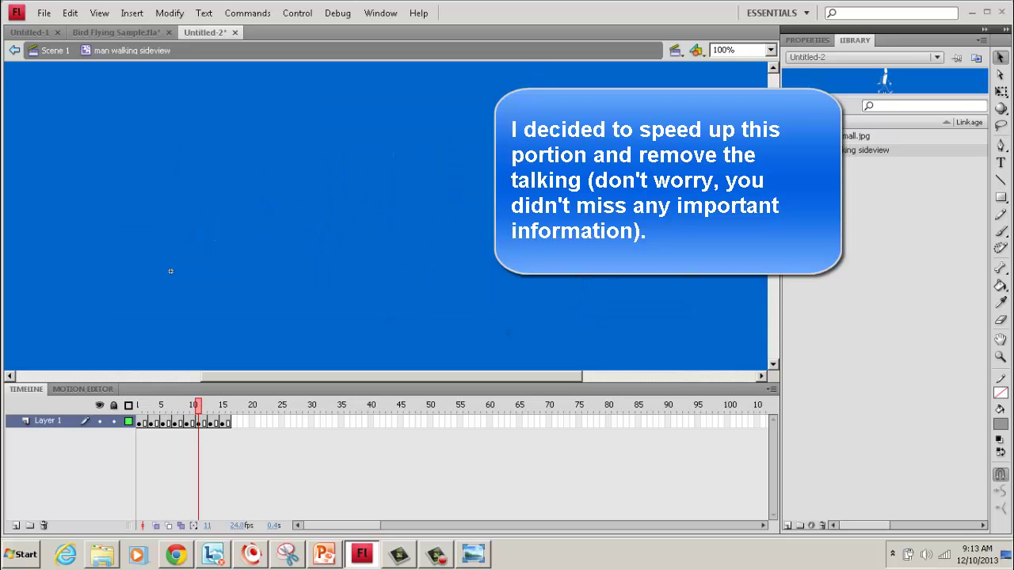
key(ctrl+v)
key(shift+Left)
key(shift+Left)
key(shift+Left)
key(shift+Left)
key(shift+Left)
key(shift+Left)
key(shift+Left)
key(shift+Left)
key(shift+Left)
key(shift+Left)
key(shift+Left)
key(shift+Left)
key(shift+Left)
key(shift+Left)
key(shift+Left)
key(shift+Left)
key(shift+Left)
key(shift+Left)
key(shift+Left)
key(shift+Left)
On frame 13, delete the extra poses and nudge the kept pose left onto the start point.
key(period)
key(period)
drag(266, 270, 573, 316)
key(Delete)
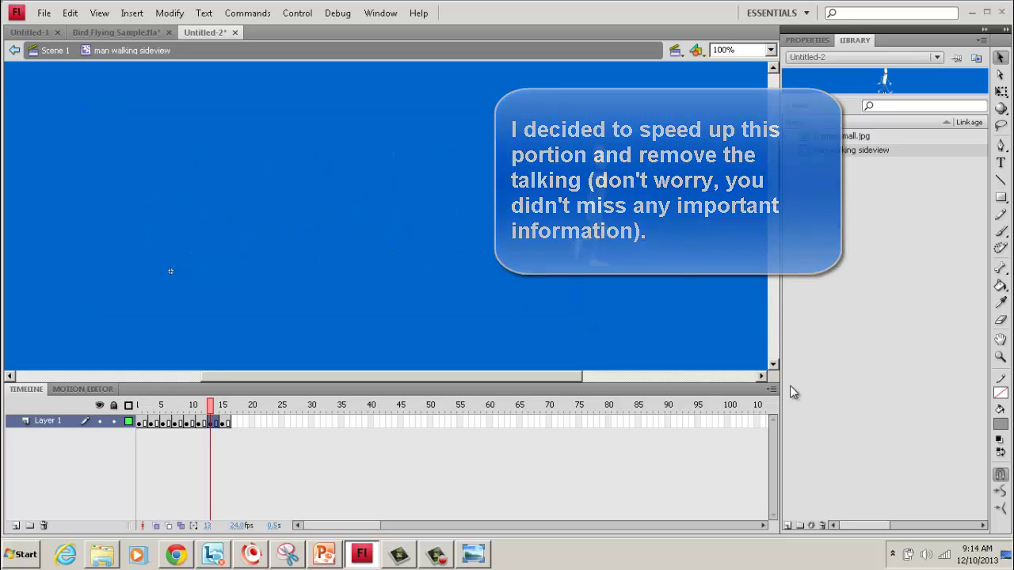
key(ctrl+v)
key(shift+Left)
key(shift+Left)
key(shift+Left)
key(shift+Left)
key(shift+Left)
key(shift+Left)
key(shift+Left)
key(shift+Left)
key(shift+Left)
key(shift+Left)
key(shift+Left)
key(shift+Left)
key(shift+Left)
key(shift+Left)
key(shift+Left)
key(shift+Left)
key(shift+Left)
key(shift+Left)
key(shift+Left)
key(shift+Left)
key(shift+Left)
key(shift+Left)
key(shift+Left)
key(shift+Left)
key(shift+Left)
key(shift+Left)
key(shift+Left)
key(shift+Left)
key(shift+Left)
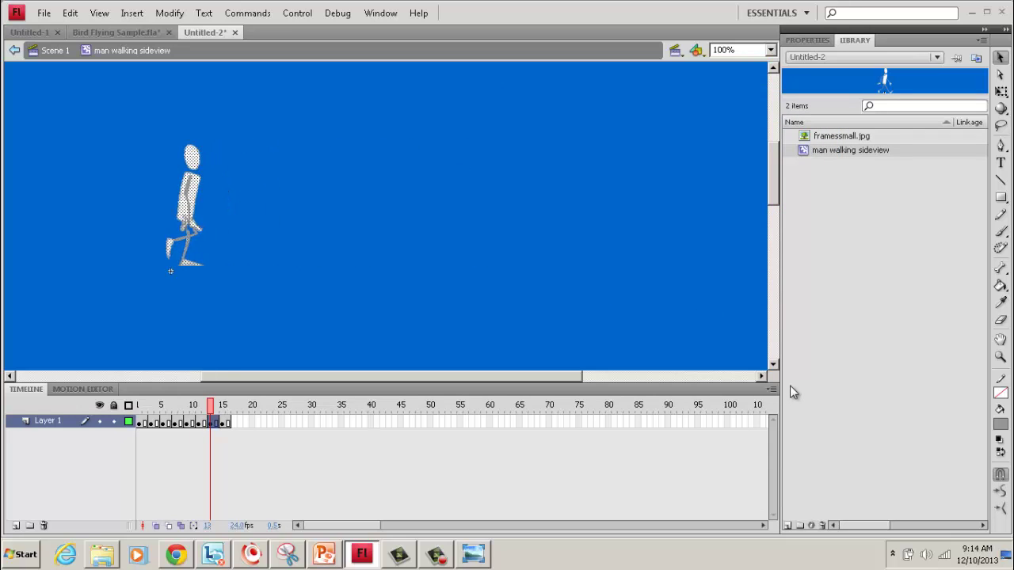
key(shift+Left)
key(Left)
key(Left)
key(Left)
key(Left)
key(Left)
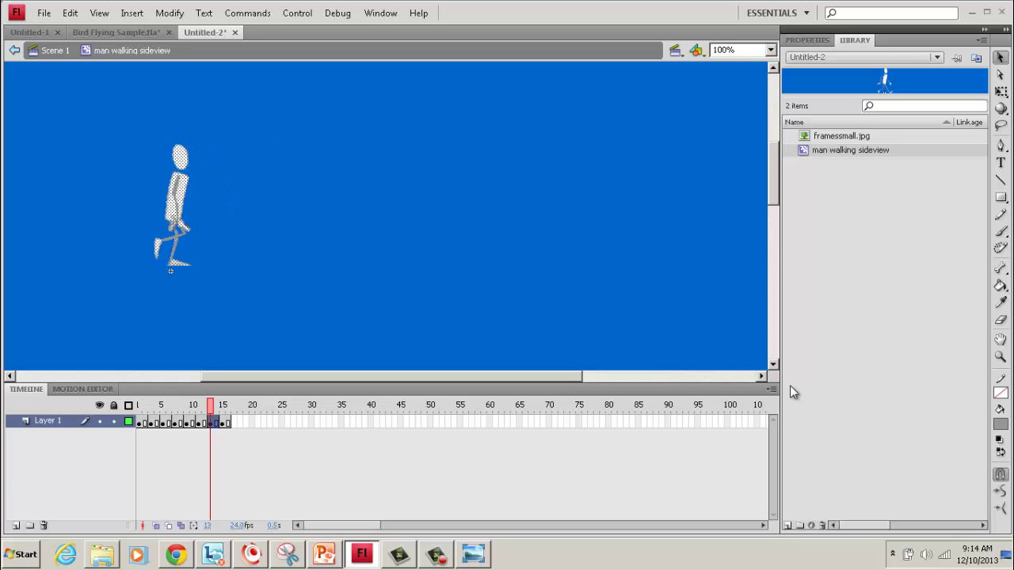
click(267, 318)
On frame 15, keep only the rightmost pose, nudge it to the start, and preview the cycle.
click(226, 425)
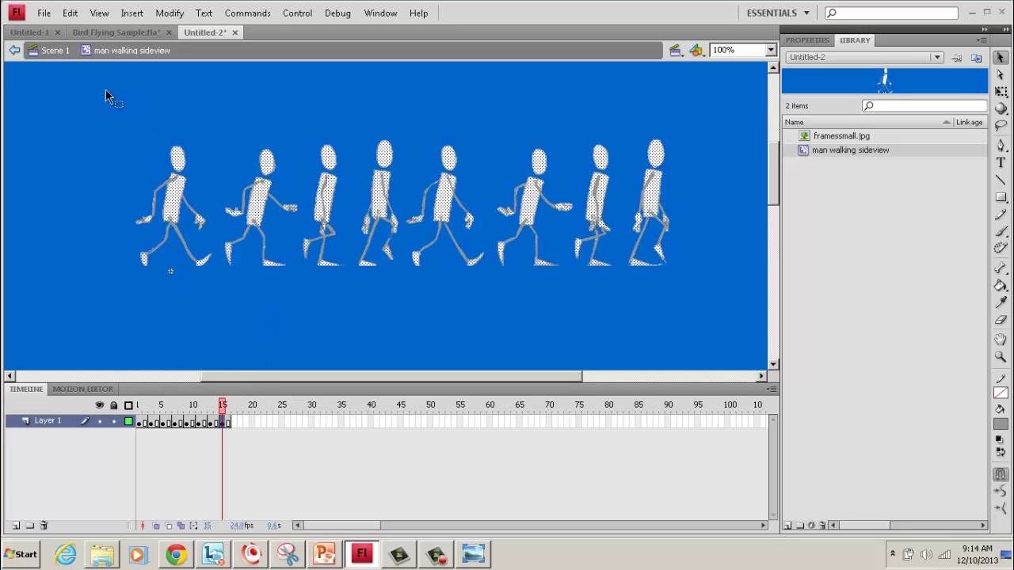
drag(103, 90, 621, 317)
key(Delete)
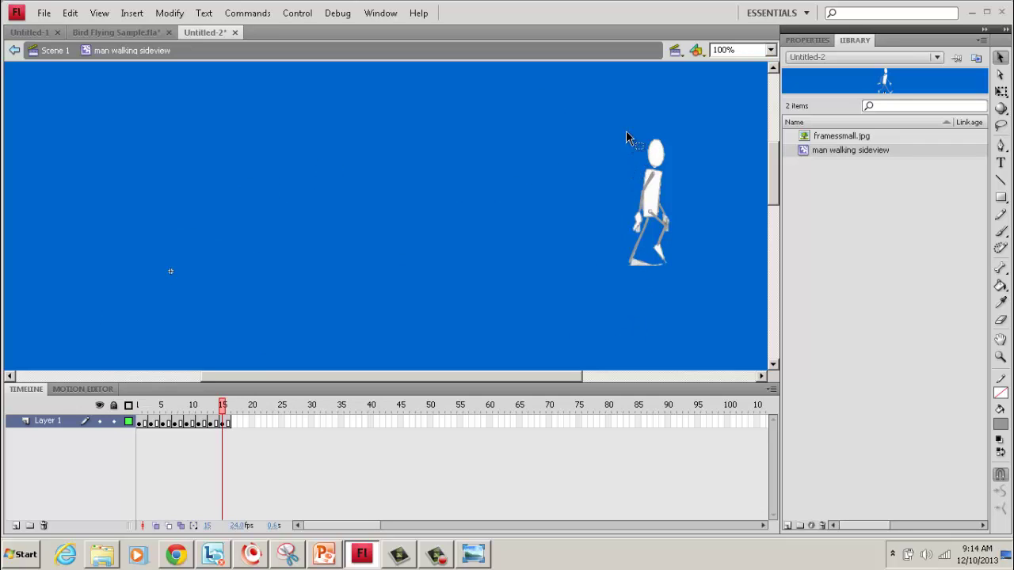
drag(607, 113, 713, 278)
key(shift+Left)
key(shift+Left)
key(shift+Left)
key(shift+Left)
key(shift+Left)
key(shift+Left)
key(shift+Left)
key(shift+Left)
key(shift+Left)
key(shift+Left)
key(shift+Left)
key(shift+Left)
key(shift+Left)
key(shift+Left)
key(shift+Left)
key(shift+Left)
key(shift+Left)
key(shift+Left)
key(shift+Left)
key(shift+Left)
key(shift+Left)
key(shift+Left)
key(shift+Left)
key(shift+Left)
key(shift+Left)
key(shift+Left)
key(shift+Left)
key(shift+Left)
key(shift+Left)
key(shift+Left)
key(shift+Left)
key(shift+Left)
key(shift+Left)
key(shift+Left)
key(shift+Left)
key(shift+Left)
key(shift+Left)
key(shift+Left)
key(shift+Left)
key(shift+Left)
key(shift+Left)
key(shift+Left)
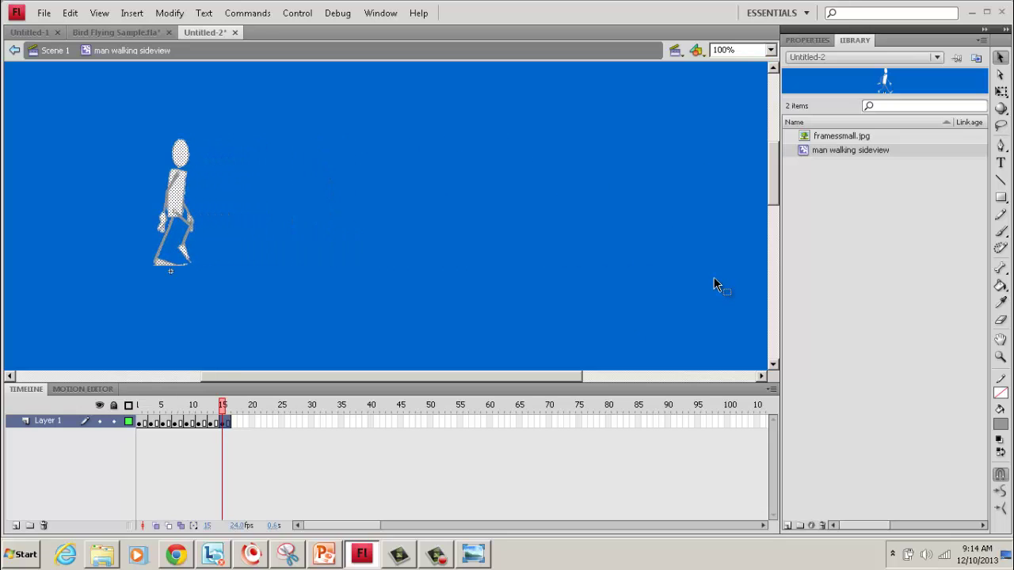
key(Left)
key(Left)
key(Left)
key(Left)
key(Left)
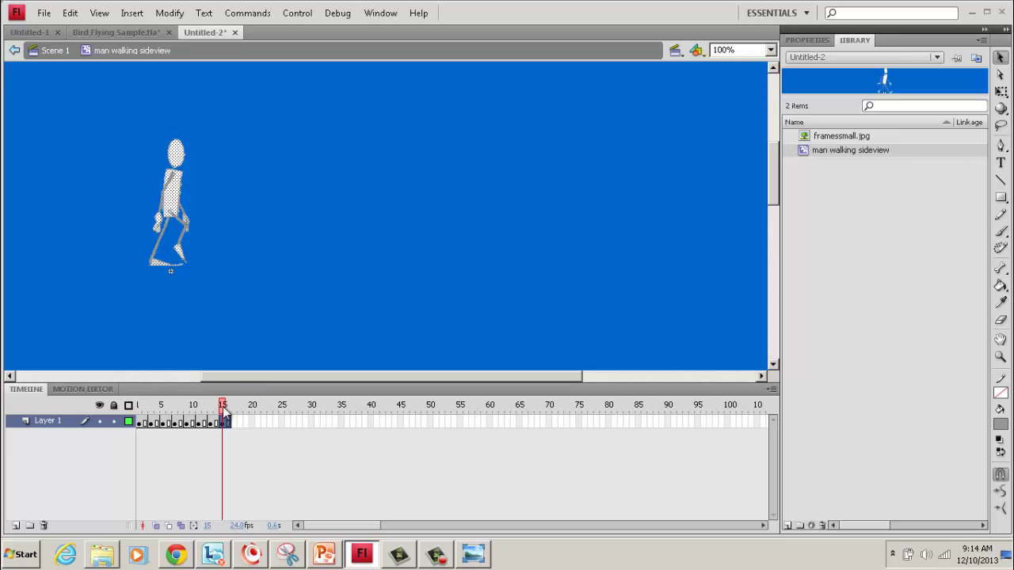
mouse_move(223, 409)
mouse_down()
mouse_move(123, 414)
mouse_move(233, 410)
mouse_up()
click(134, 422)
click(151, 422)
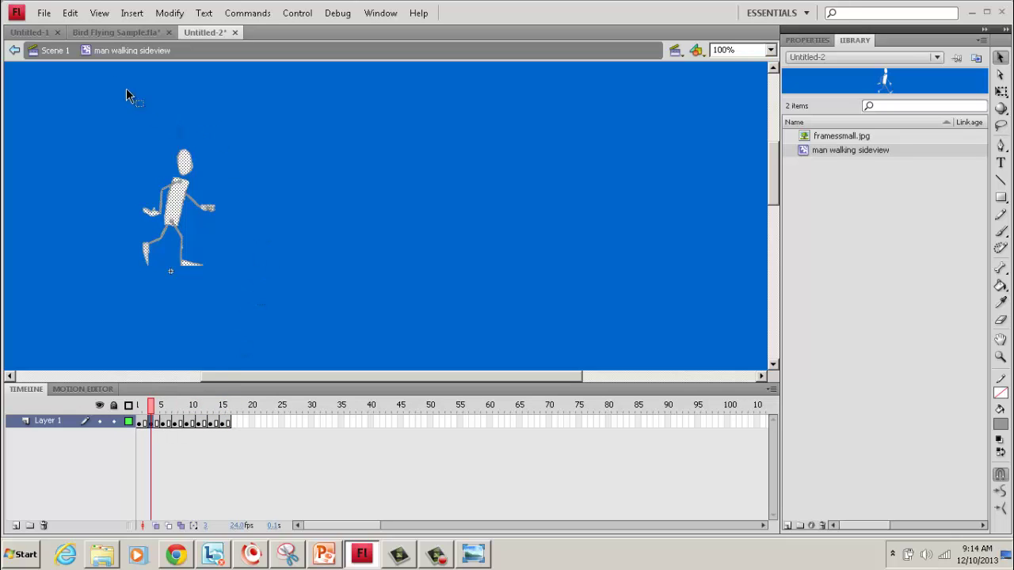
Place the man walking sideview symbol on Scene 1's stage and give it a motion tween.
click(55, 50)
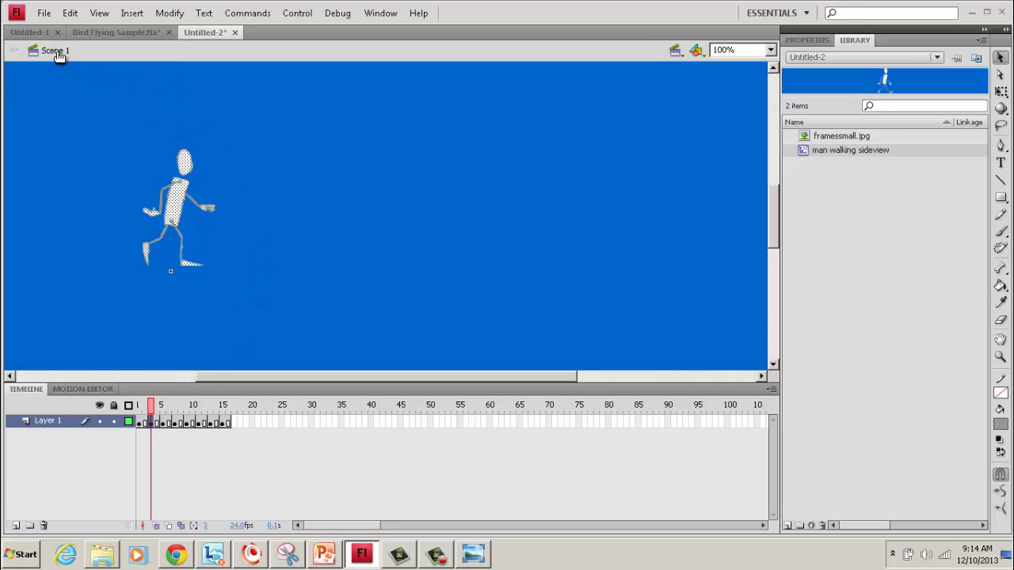
drag(805, 149, 220, 289)
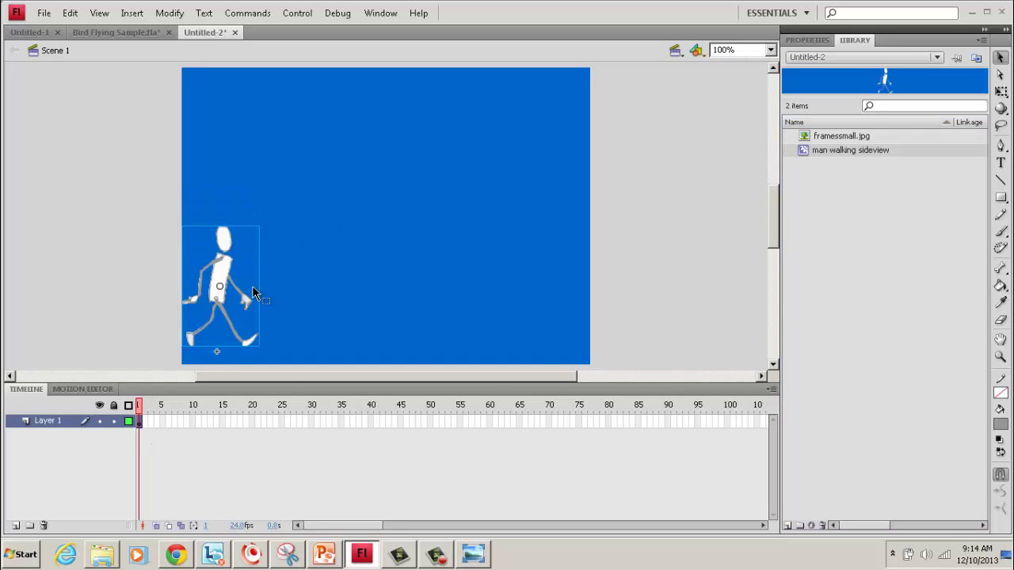
right_click(145, 426)
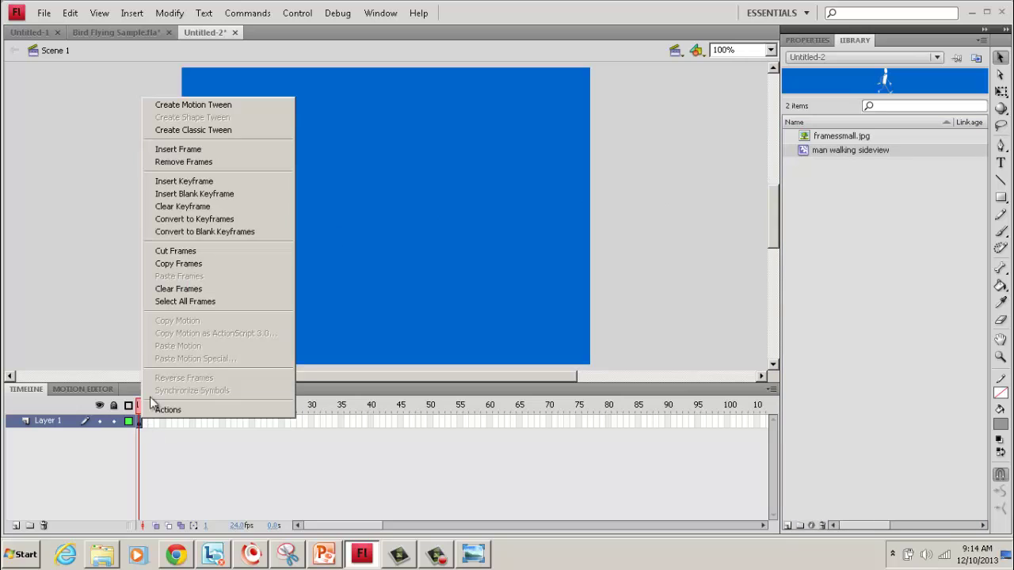
click(209, 106)
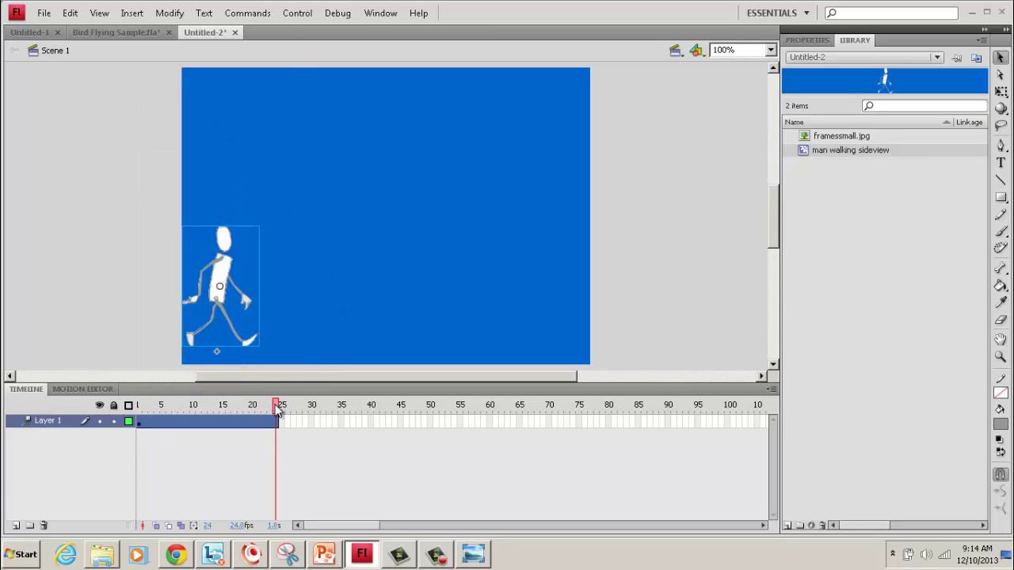
click(409, 427)
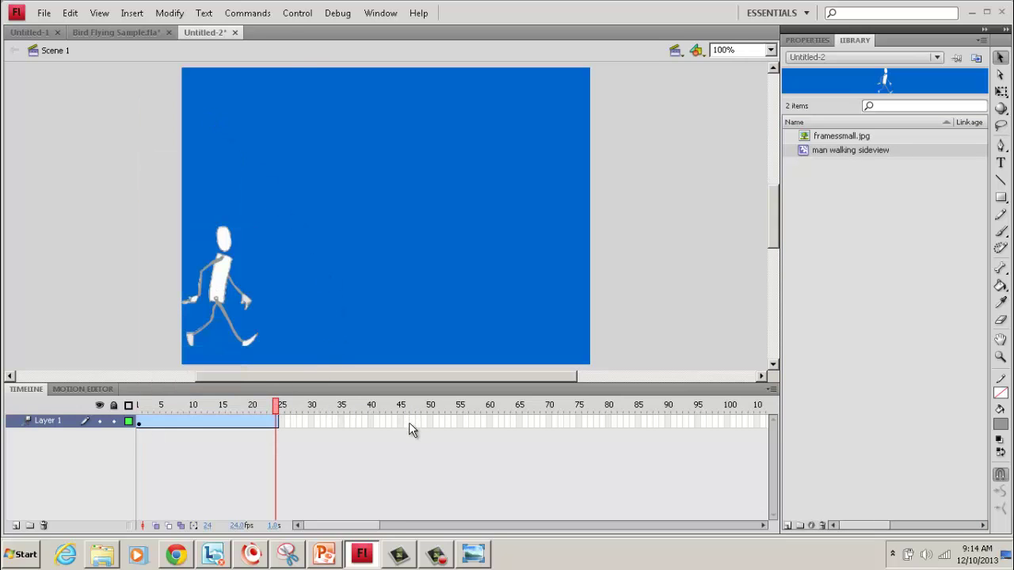
Extend the tween to frame 45, running the walker from off-stage left to right, and test it.
right_click(408, 424)
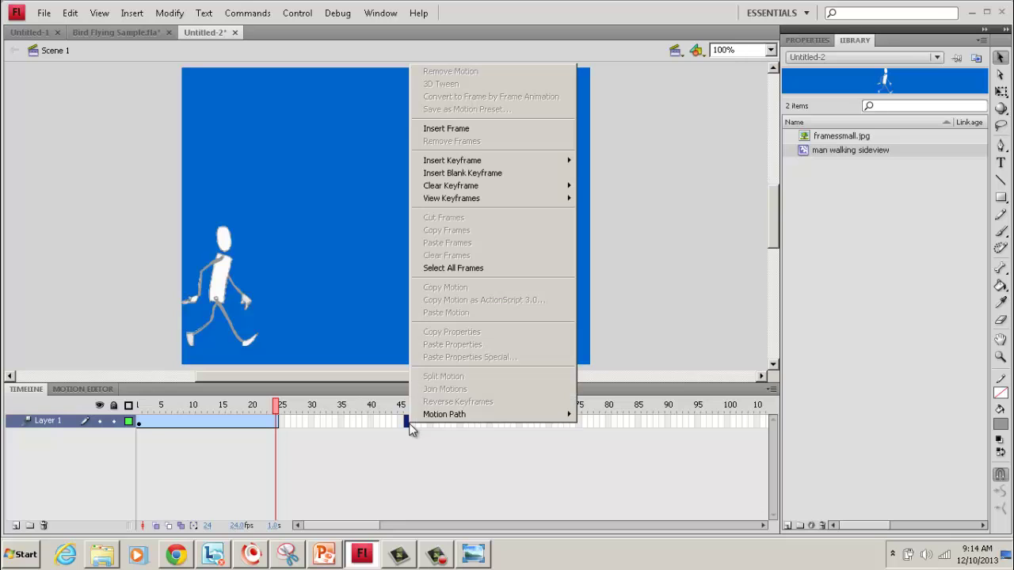
click(470, 130)
drag(229, 294, 636, 288)
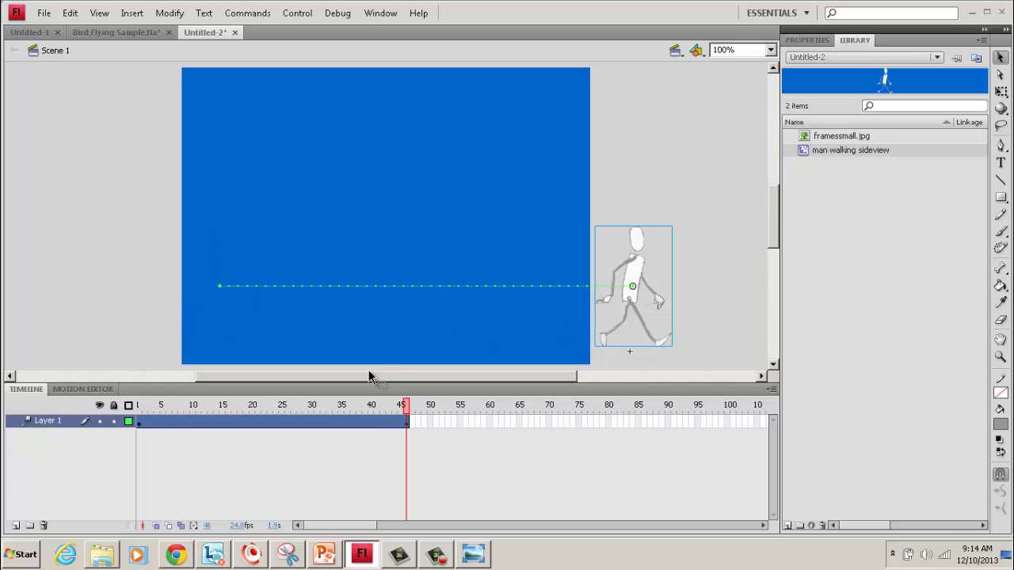
drag(407, 410, 114, 406)
drag(222, 273, 136, 266)
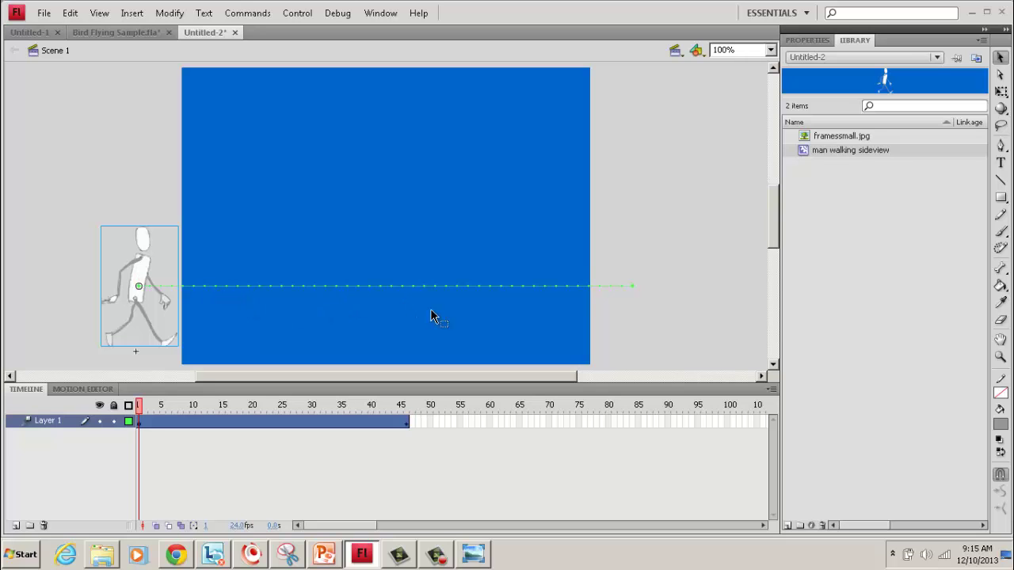
key(ctrl+Return)
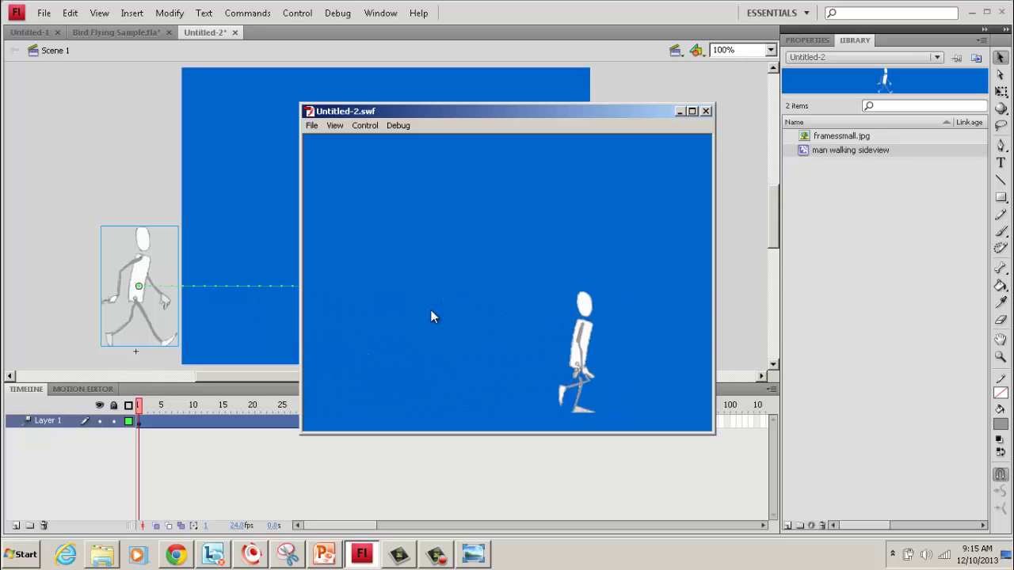
click(705, 111)
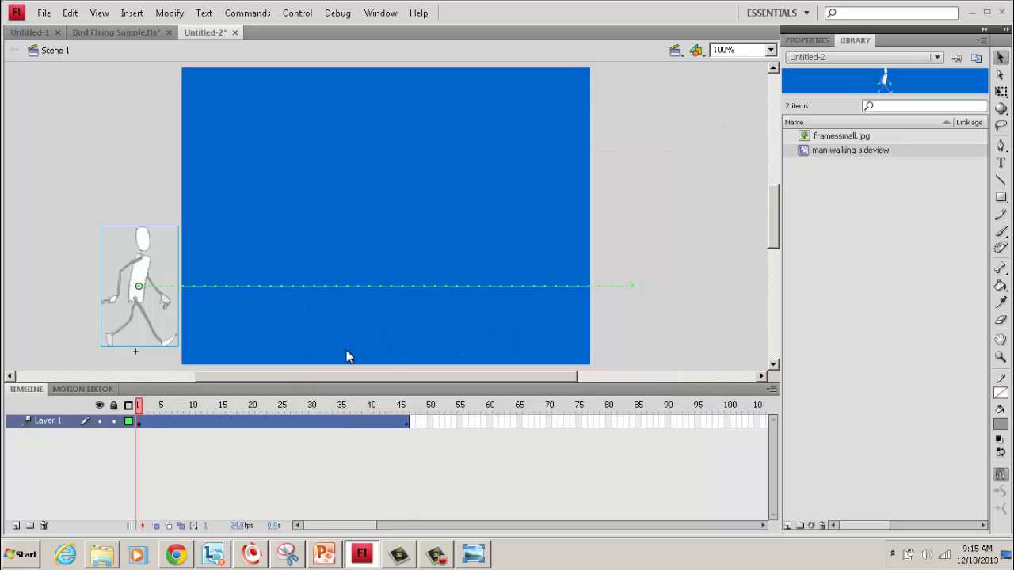
Open the walking-man symbol and insert an extra frame after the first pose.
double_click(806, 152)
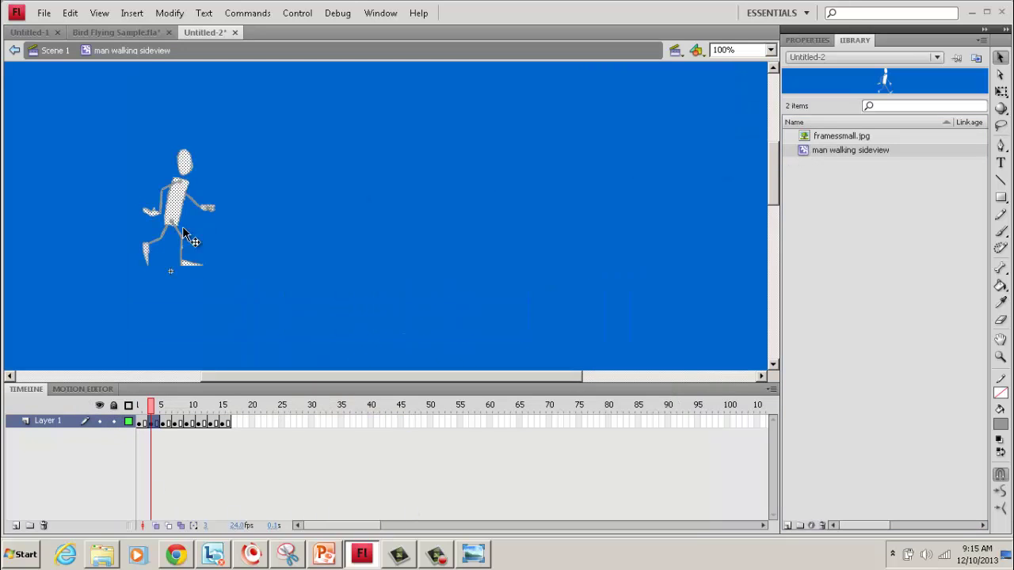
click(145, 425)
click(142, 424)
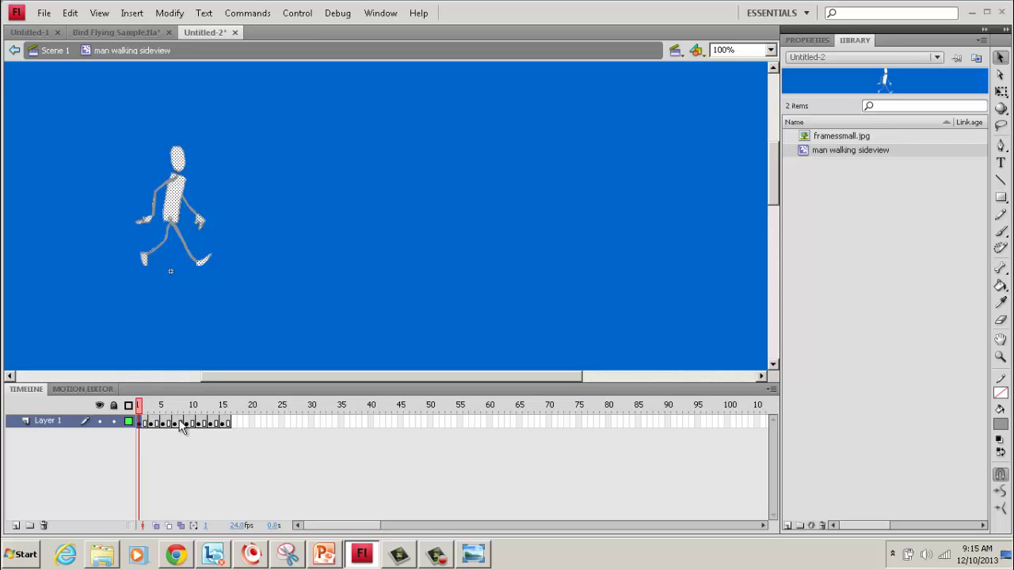
right_click(145, 428)
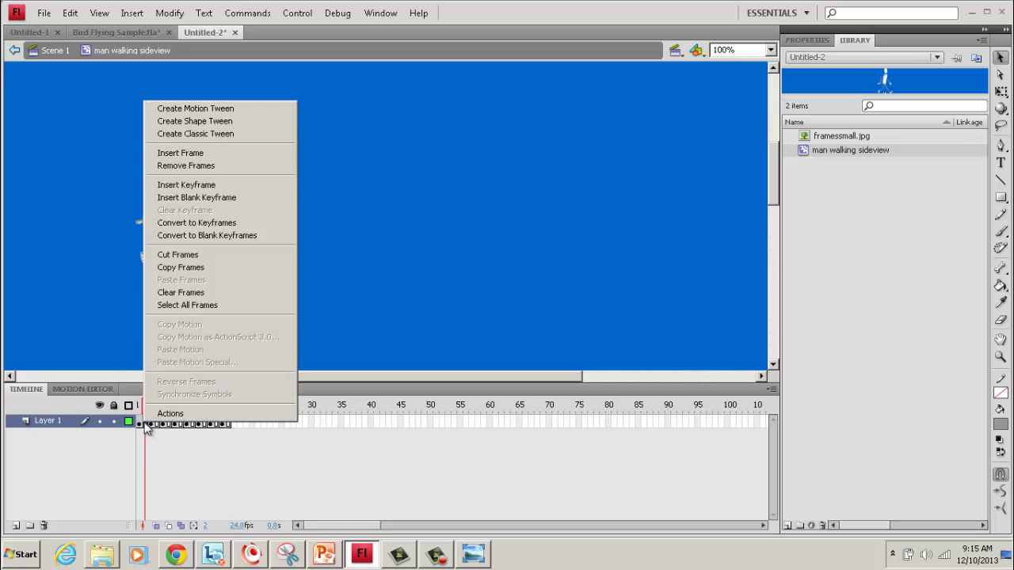
click(255, 157)
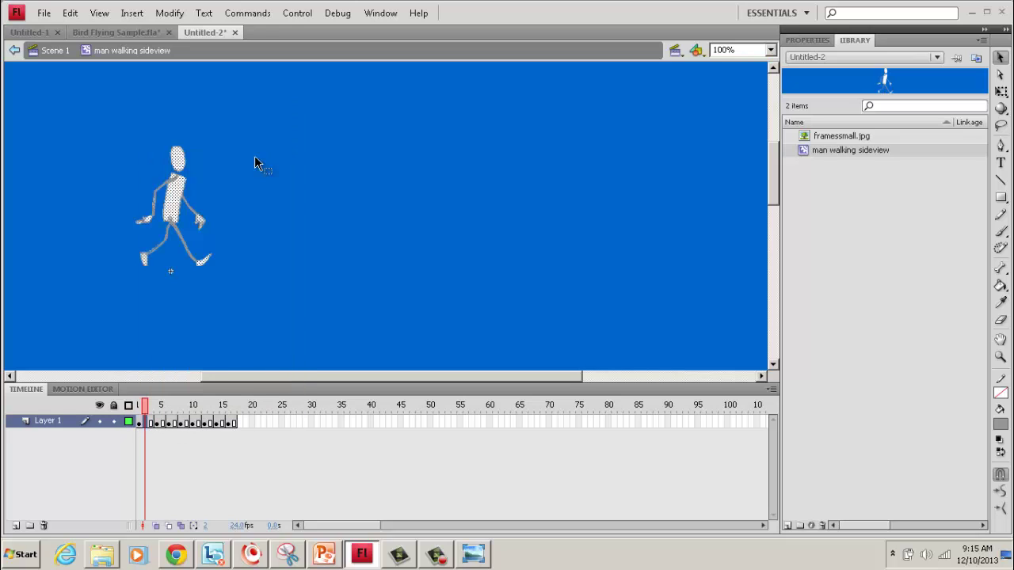
click(161, 424)
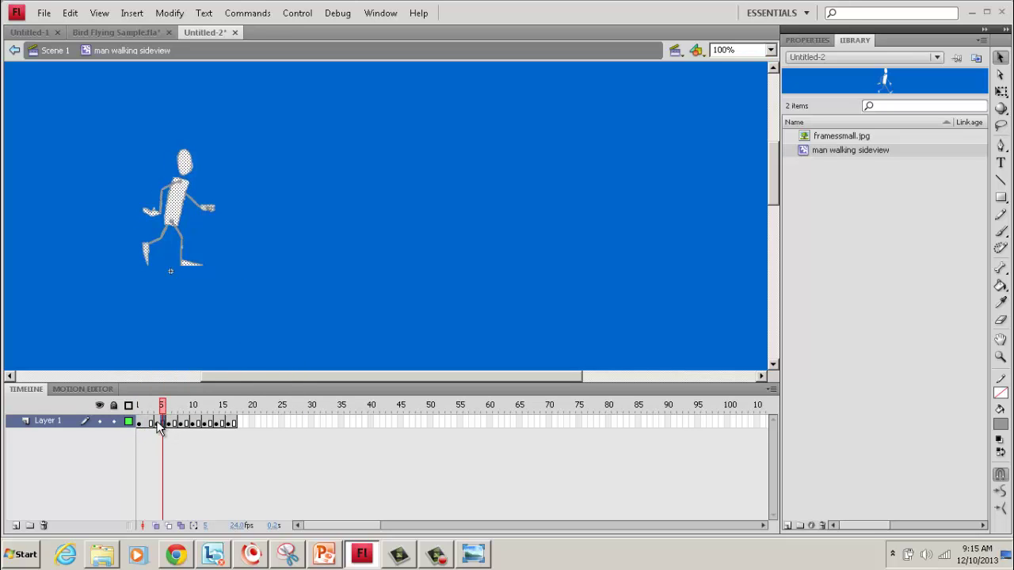
click(156, 422)
Add an extra frame with F5 after each remaining pose keyframe through frame 22.
key(F5)
click(179, 425)
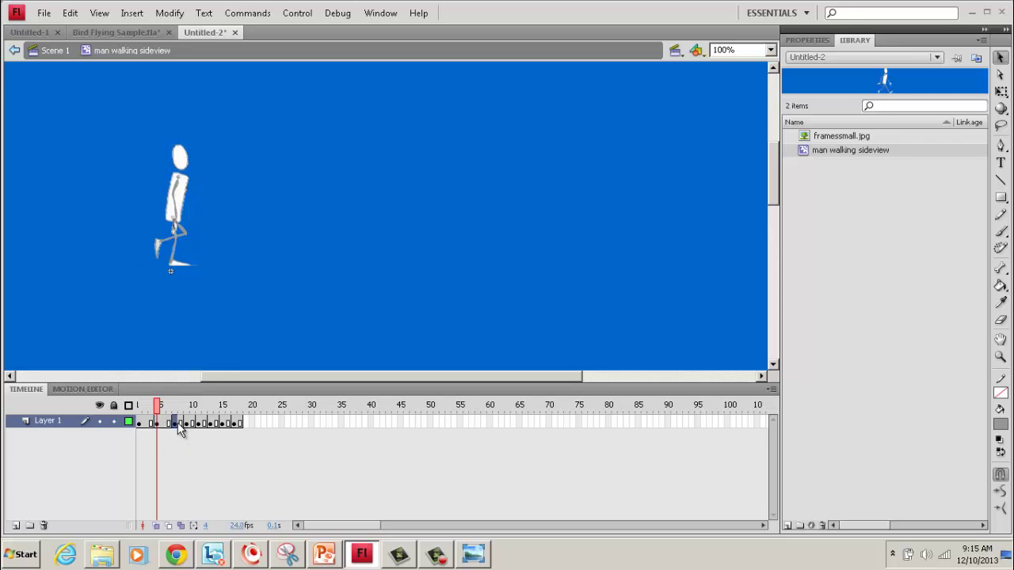
key(F5)
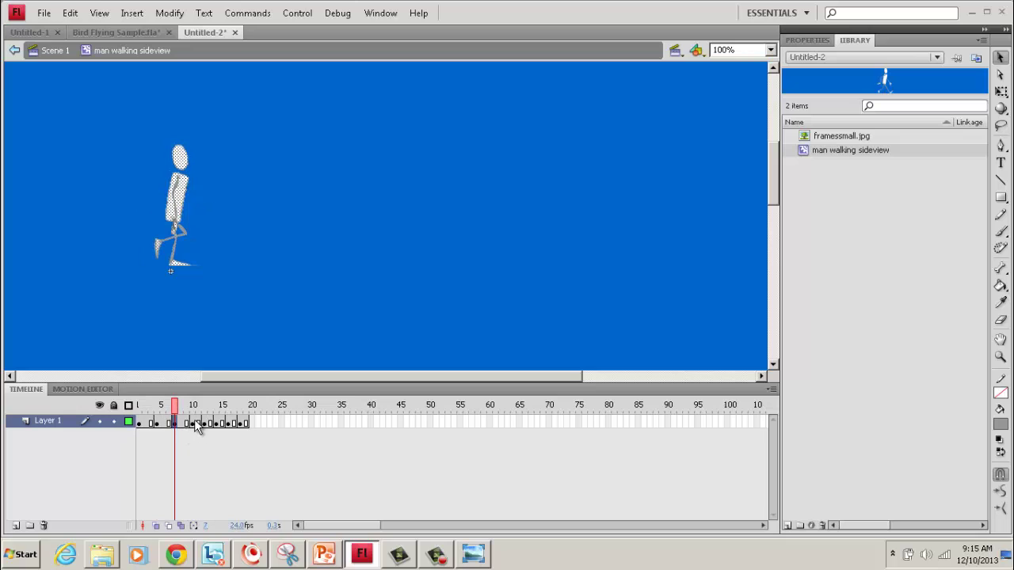
click(194, 425)
key(F5)
click(210, 424)
key(F5)
click(228, 425)
key(F5)
click(245, 425)
key(F5)
click(264, 425)
key(F5)
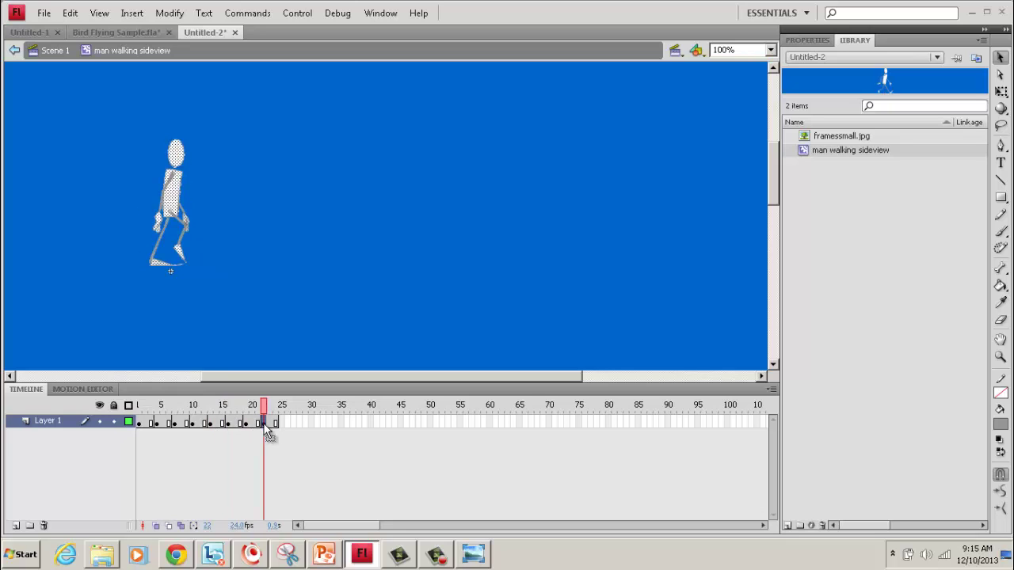
Test the movie, drag the tween's end from frame 46 to 70, and test again.
click(55, 51)
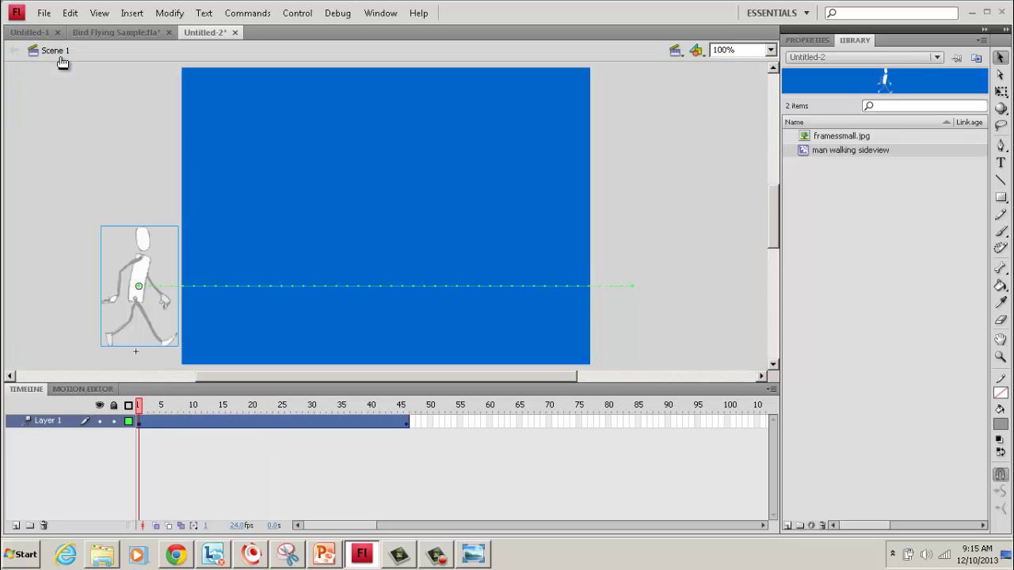
key(ctrl+Return)
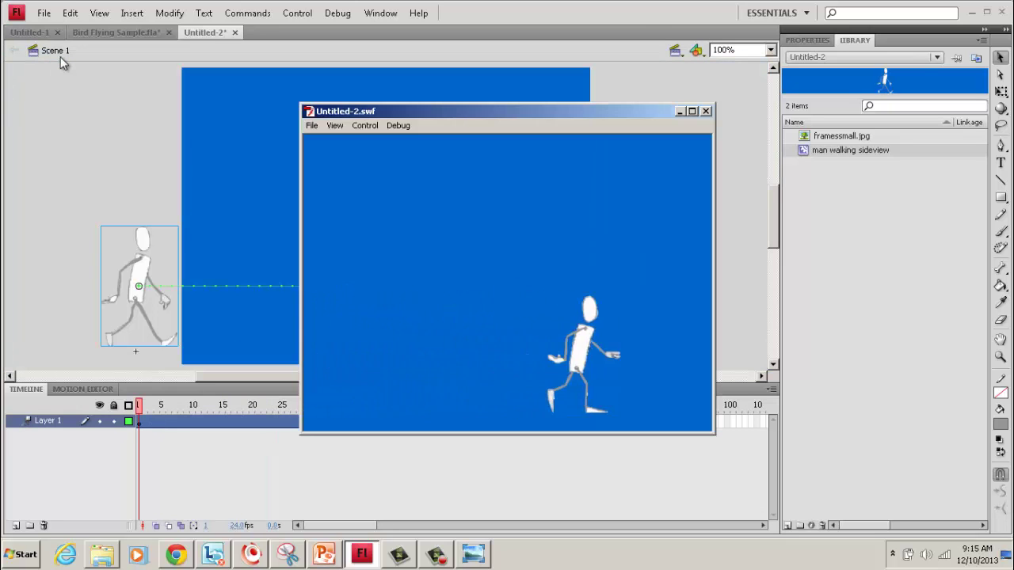
click(706, 110)
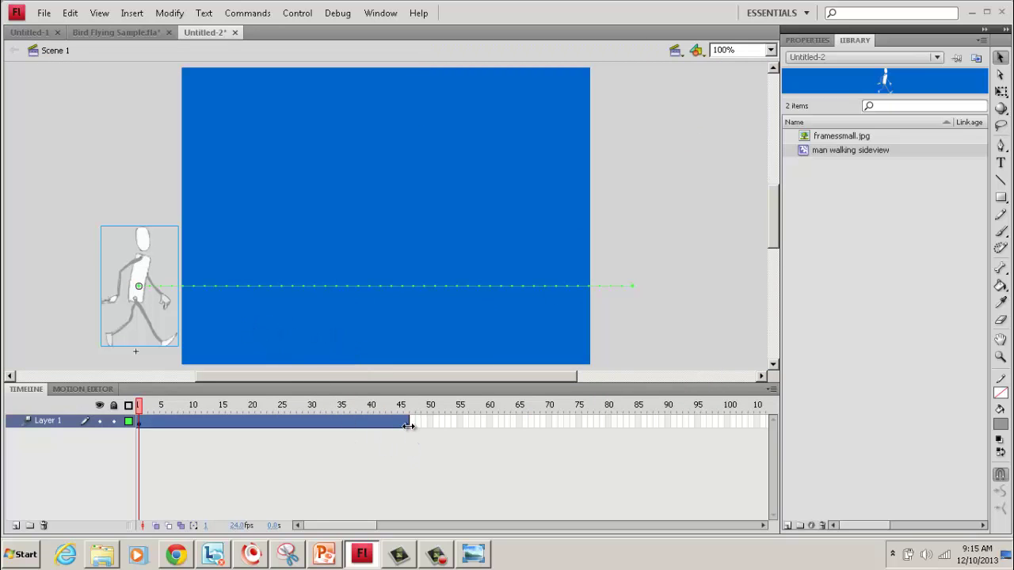
drag(408, 426, 550, 431)
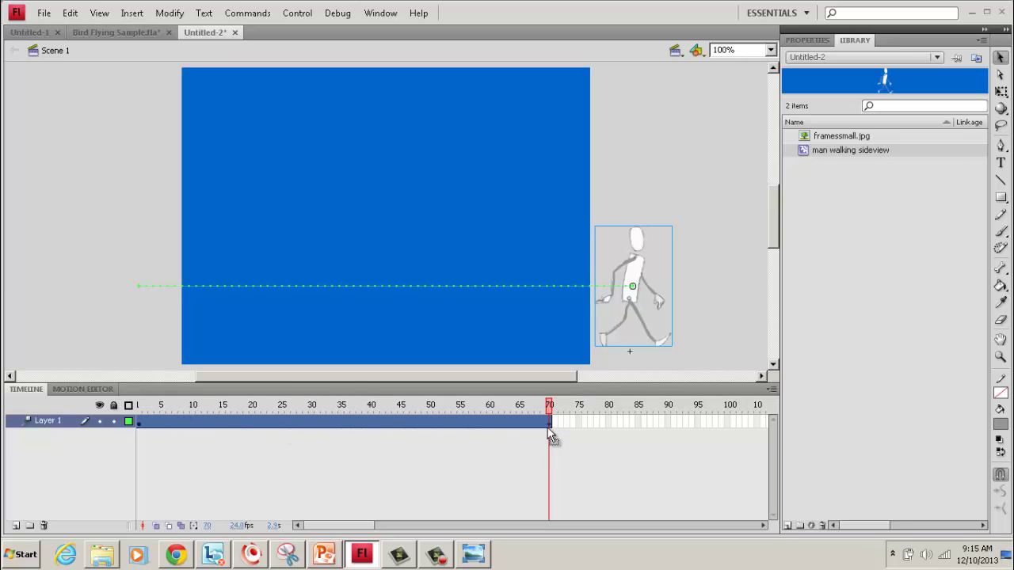
key(ctrl+Return)
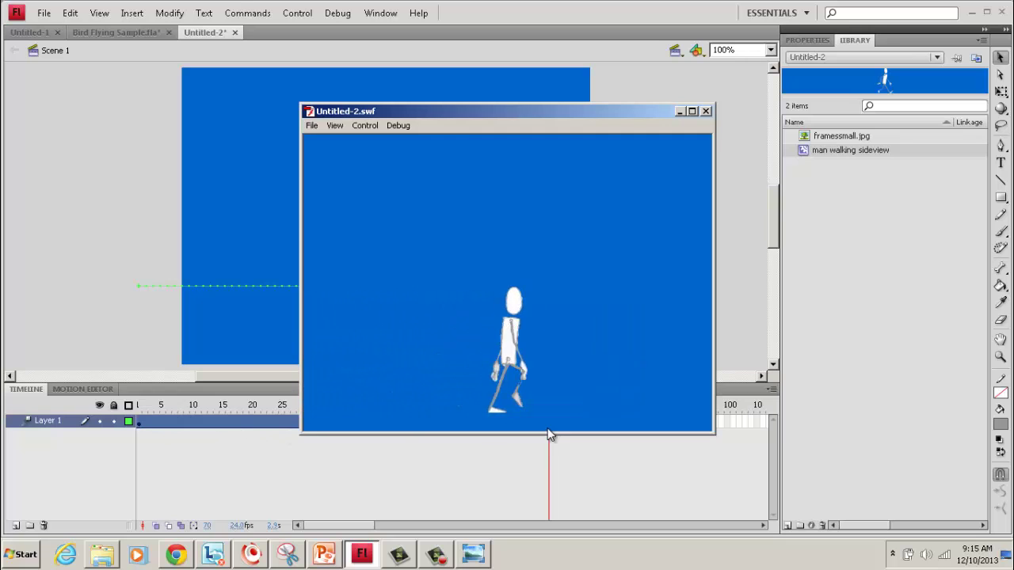
click(706, 110)
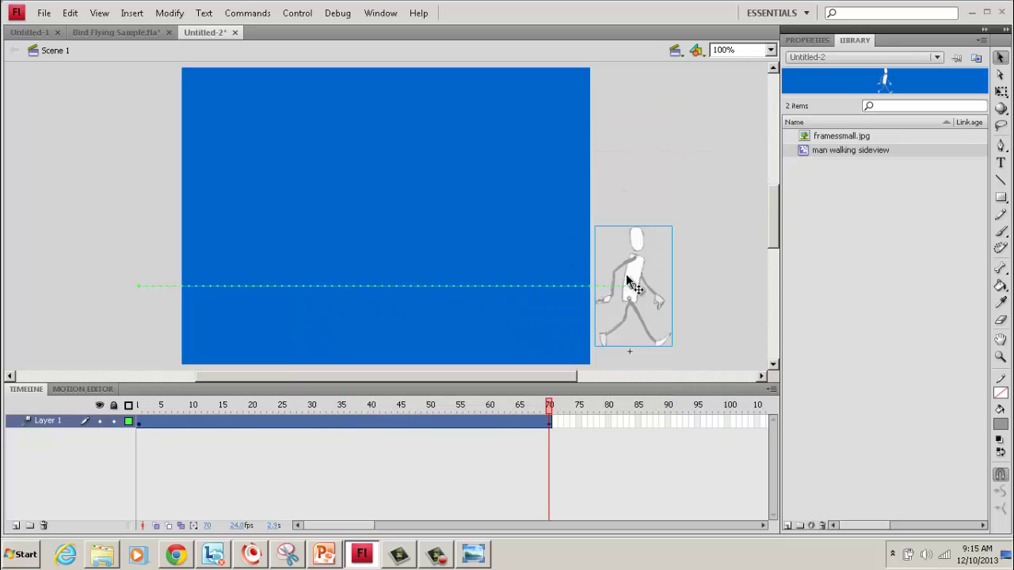
Turn on Orient to path for the walker's motion tween.
click(139, 421)
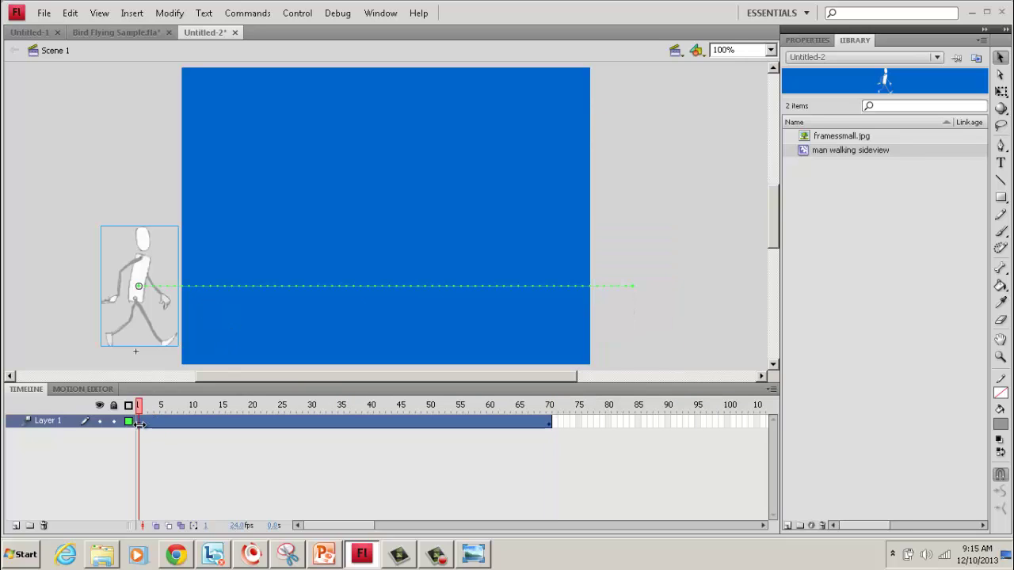
click(811, 40)
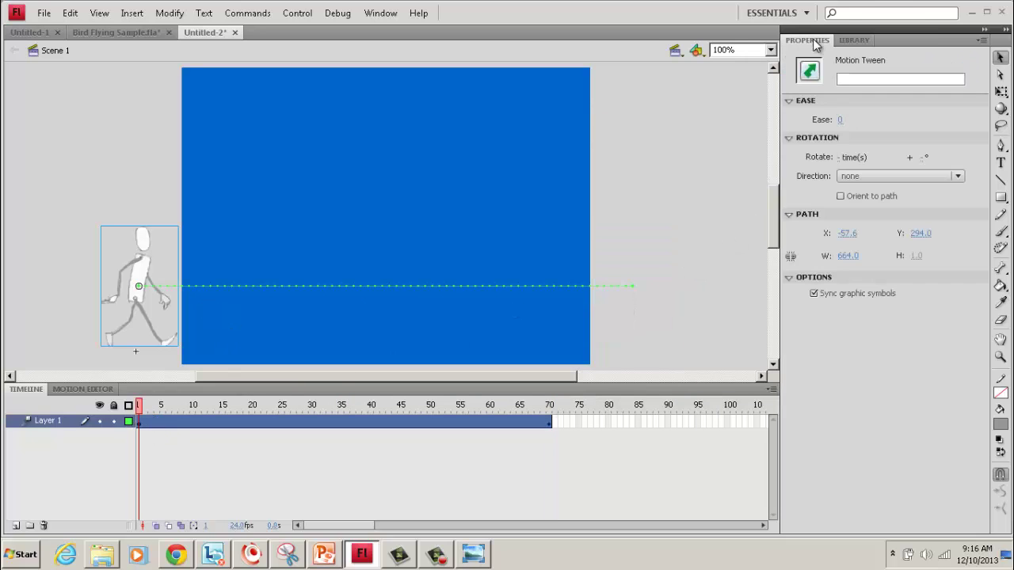
click(840, 197)
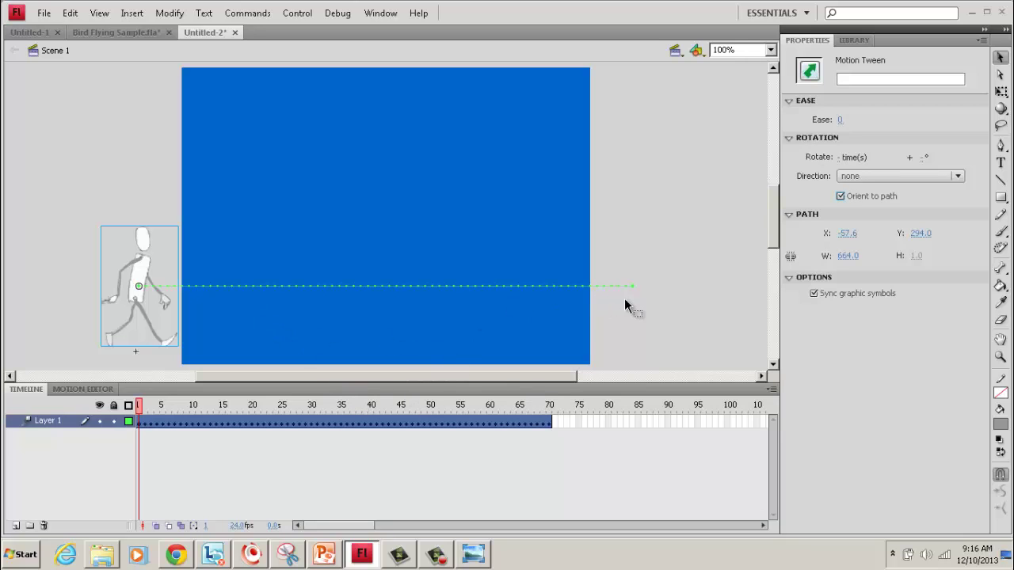
Bend the straight motion path into a curve sweeping right, then up toward the stage top.
click(594, 286)
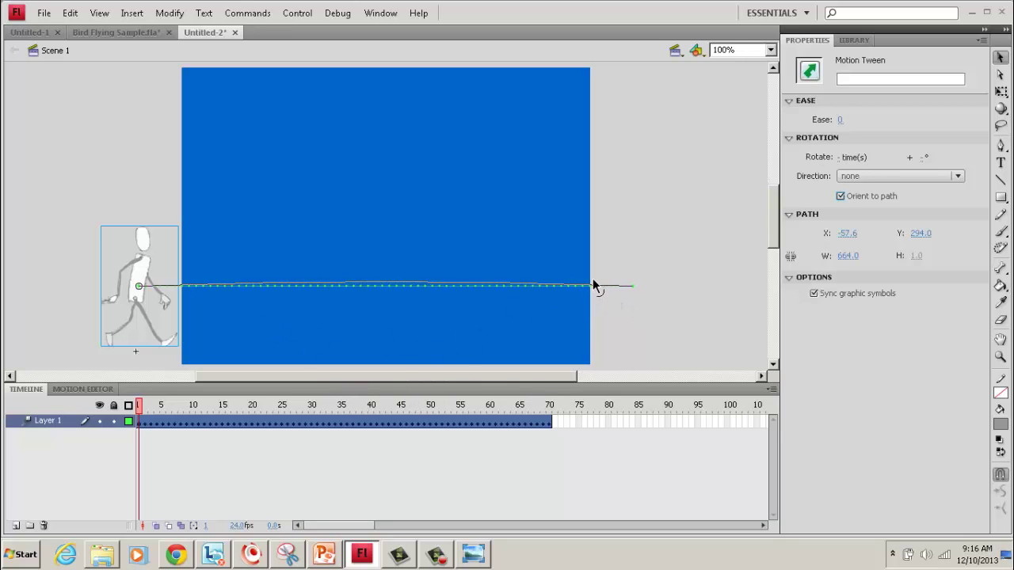
click(622, 292)
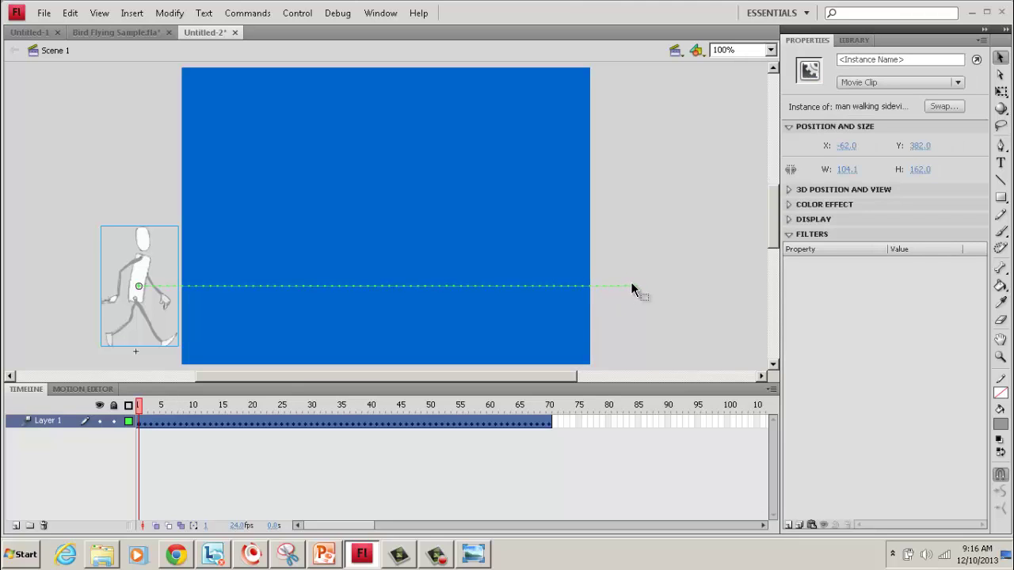
click(630, 285)
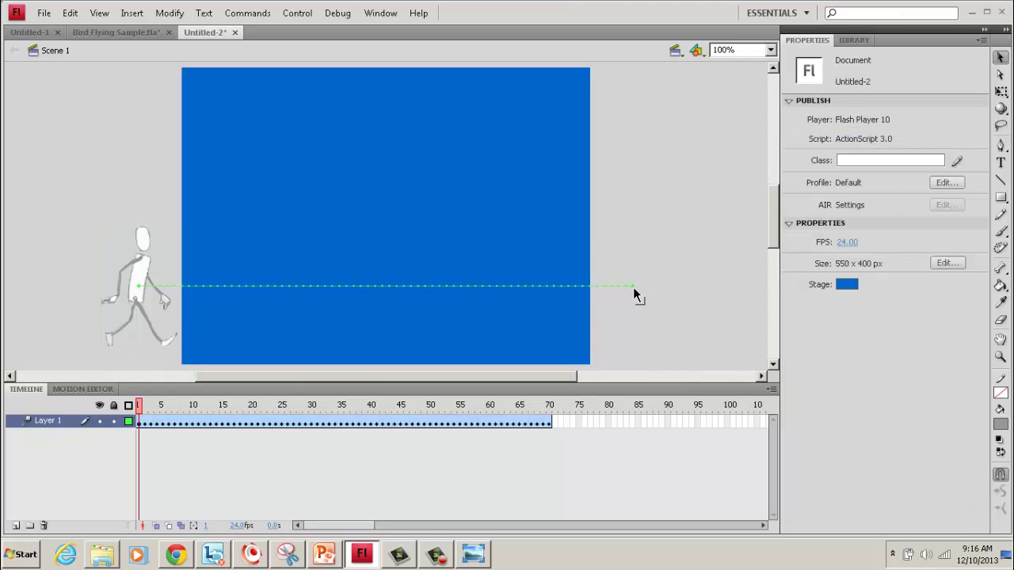
drag(632, 287, 382, 102)
drag(273, 188, 559, 251)
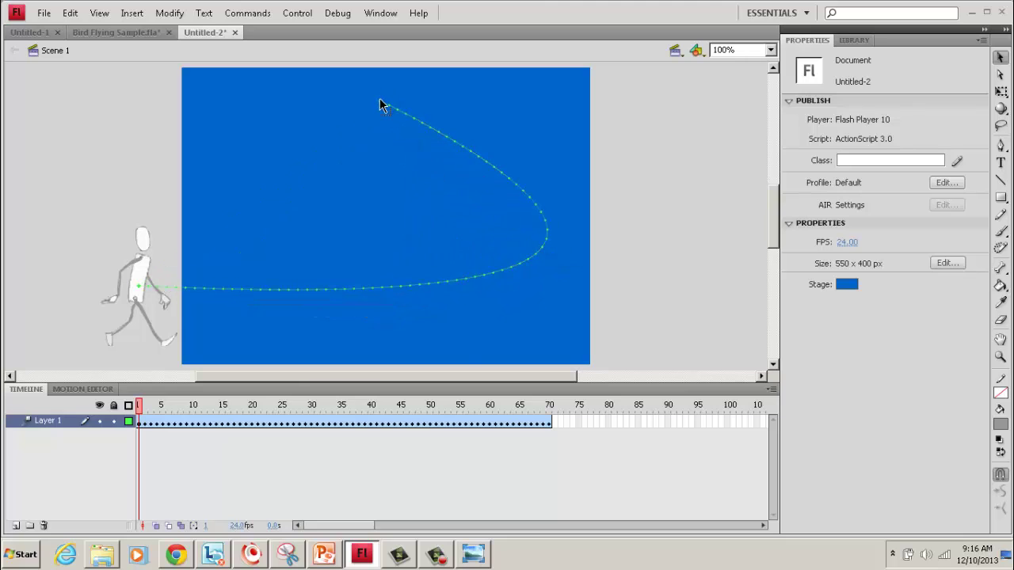
drag(380, 99, 449, 103)
drag(569, 236, 511, 255)
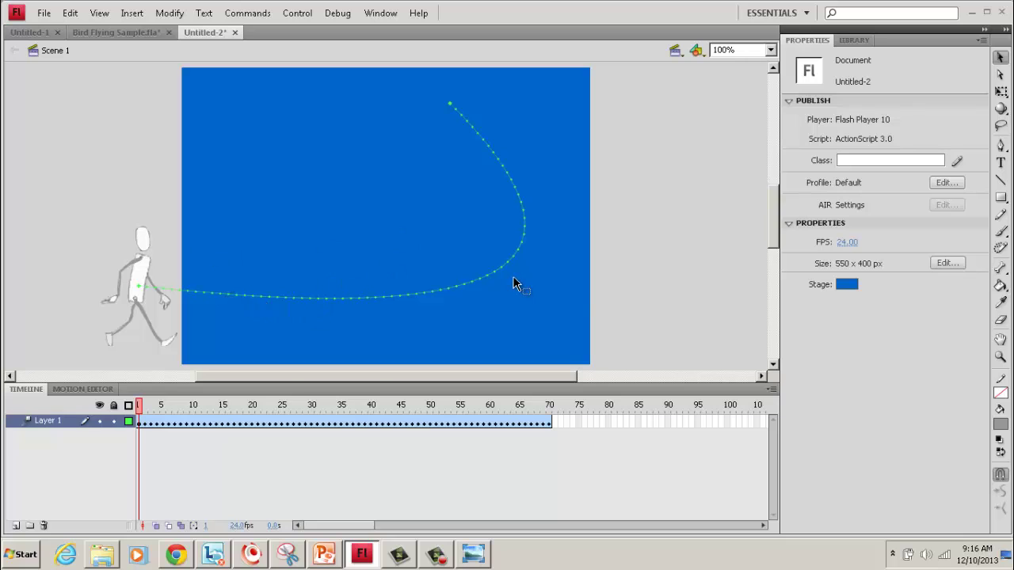
Test the curved walk, then extend the tween from frame 70 to frame 95.
key(ctrl+Return)
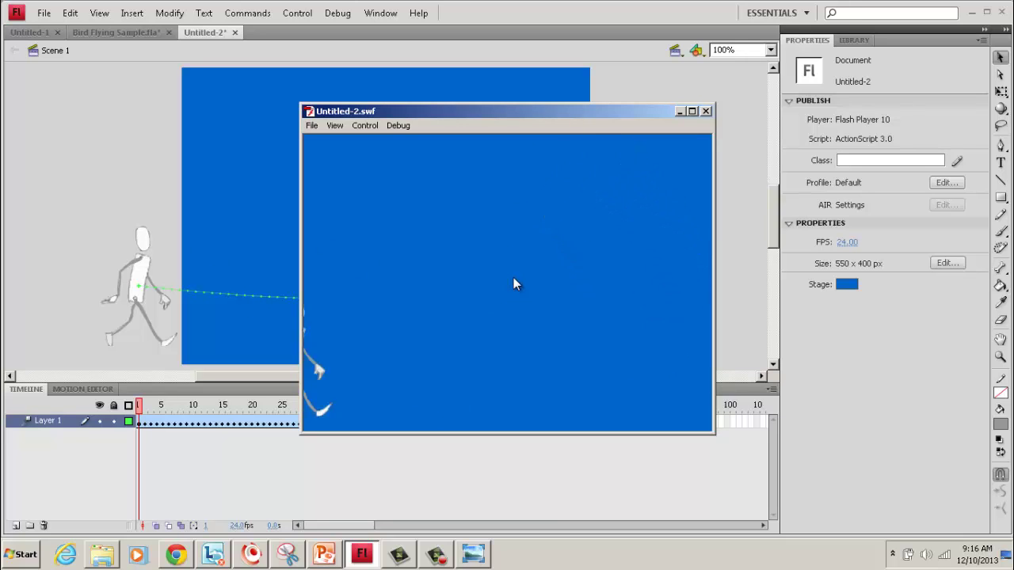
click(704, 111)
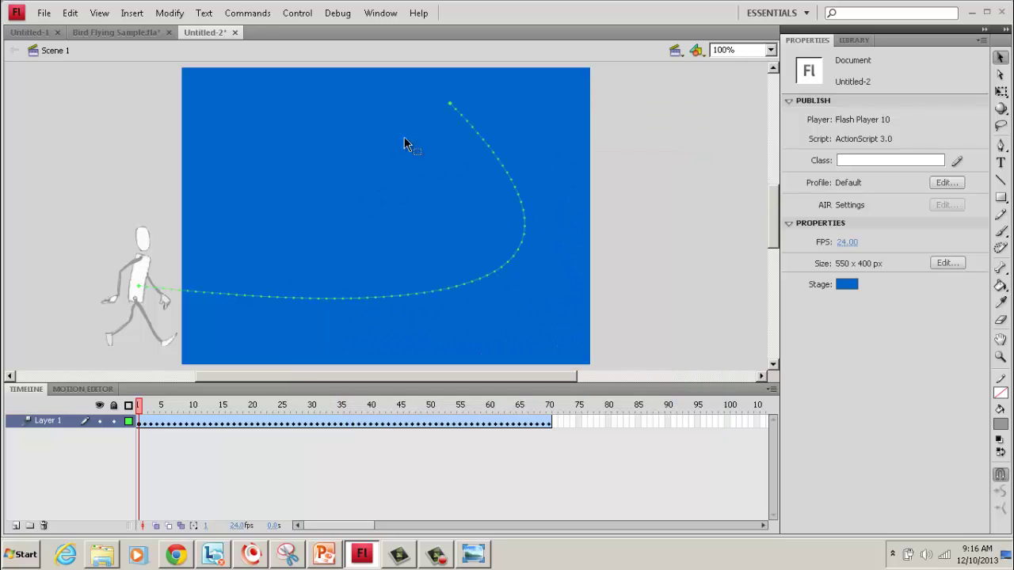
click(550, 409)
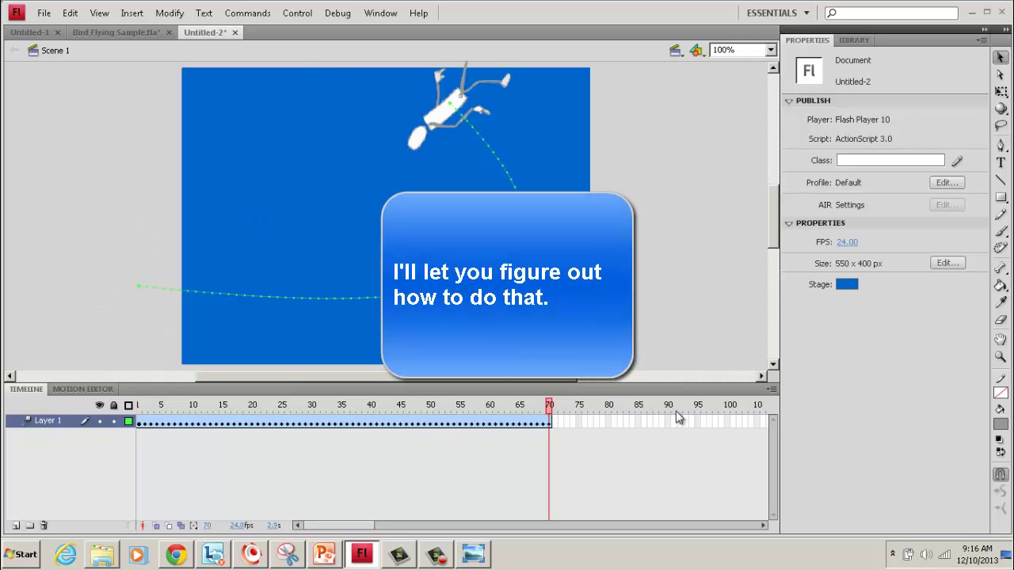
right_click(698, 421)
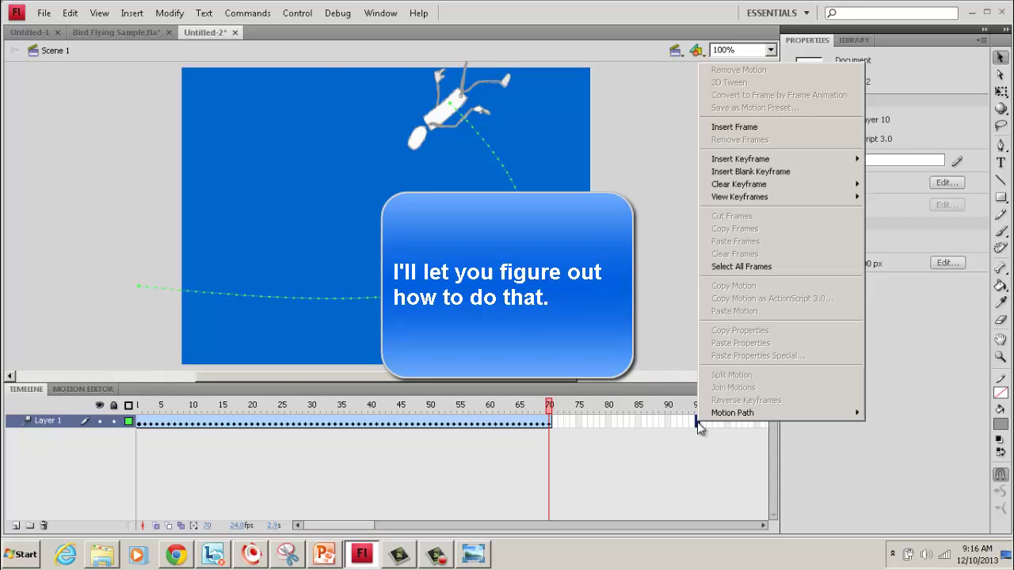
click(765, 128)
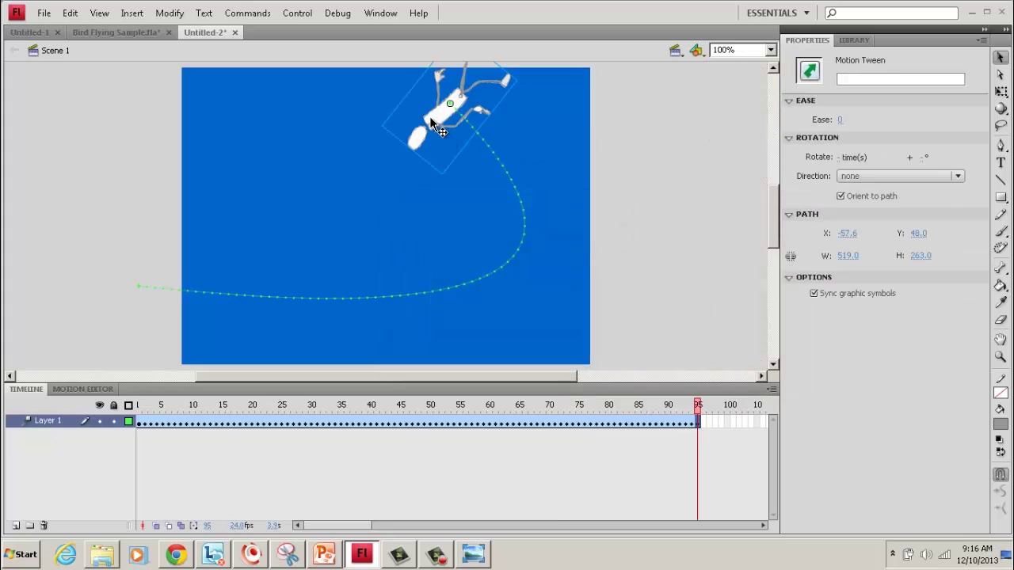
Move the walker down-left and reshape its path into a large loop across the stage top.
drag(417, 139, 301, 268)
drag(441, 266, 420, 104)
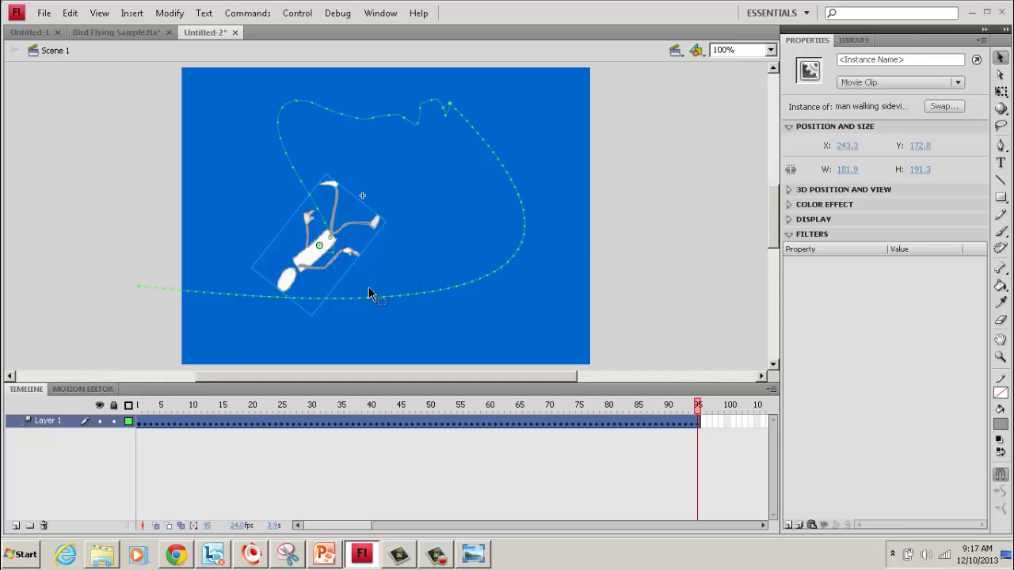
click(856, 40)
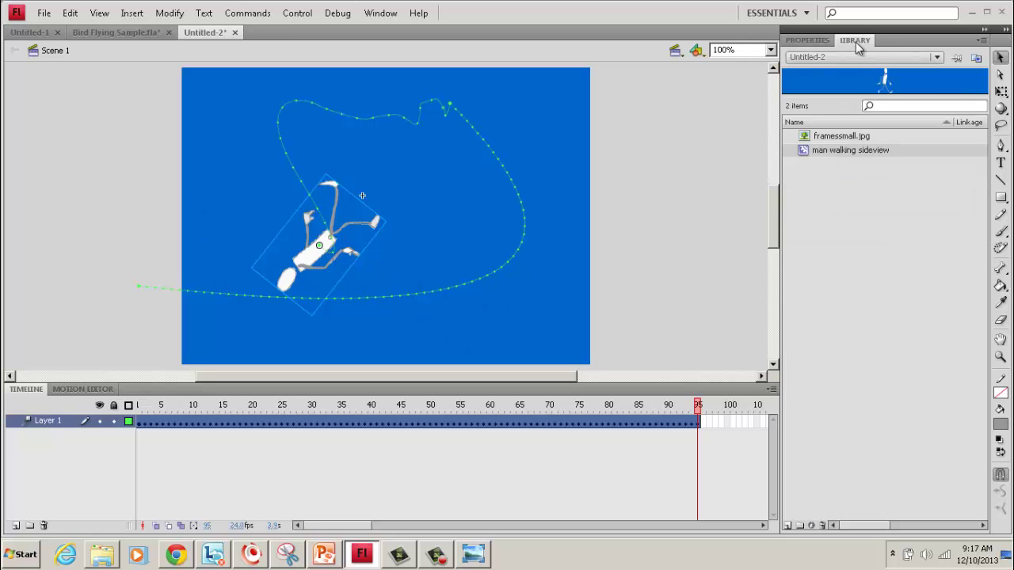